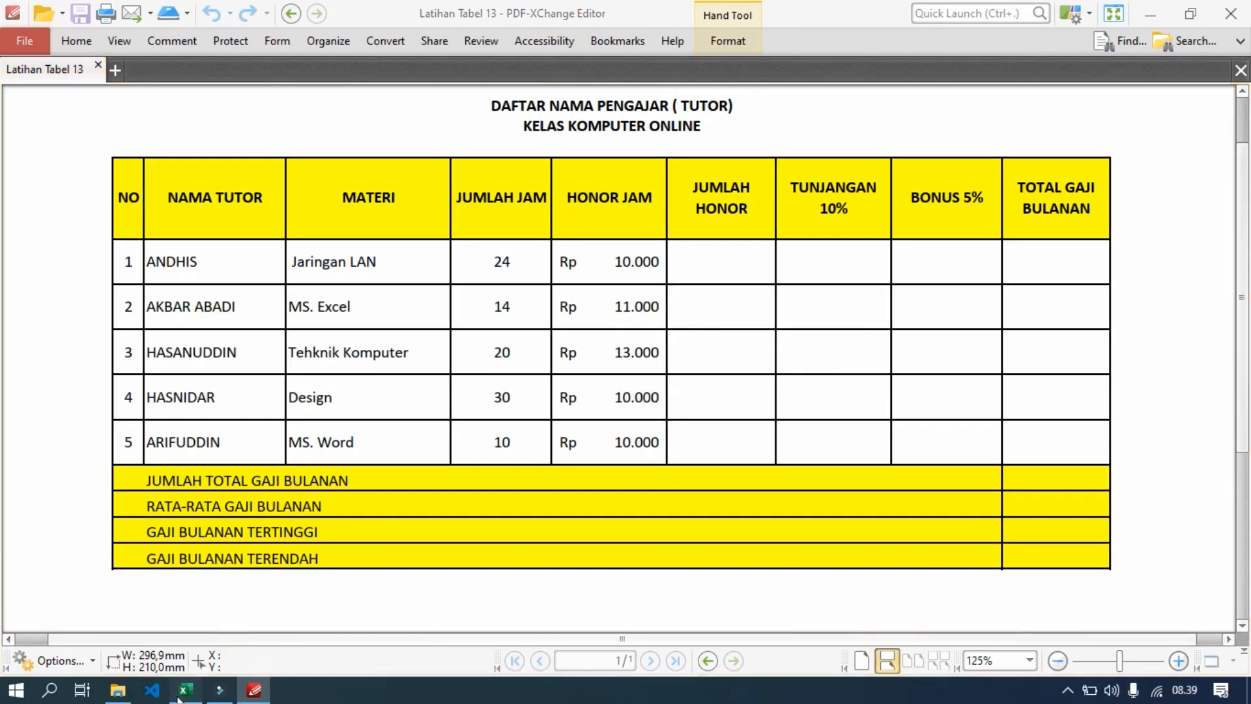
Step: Switch to the blank Excel workbook and enter DAFTAR NAMA PENGAJAR (TUTOR) in A1 and KELAS KOMPUTER ONLINE in A2
left_click(185, 692)
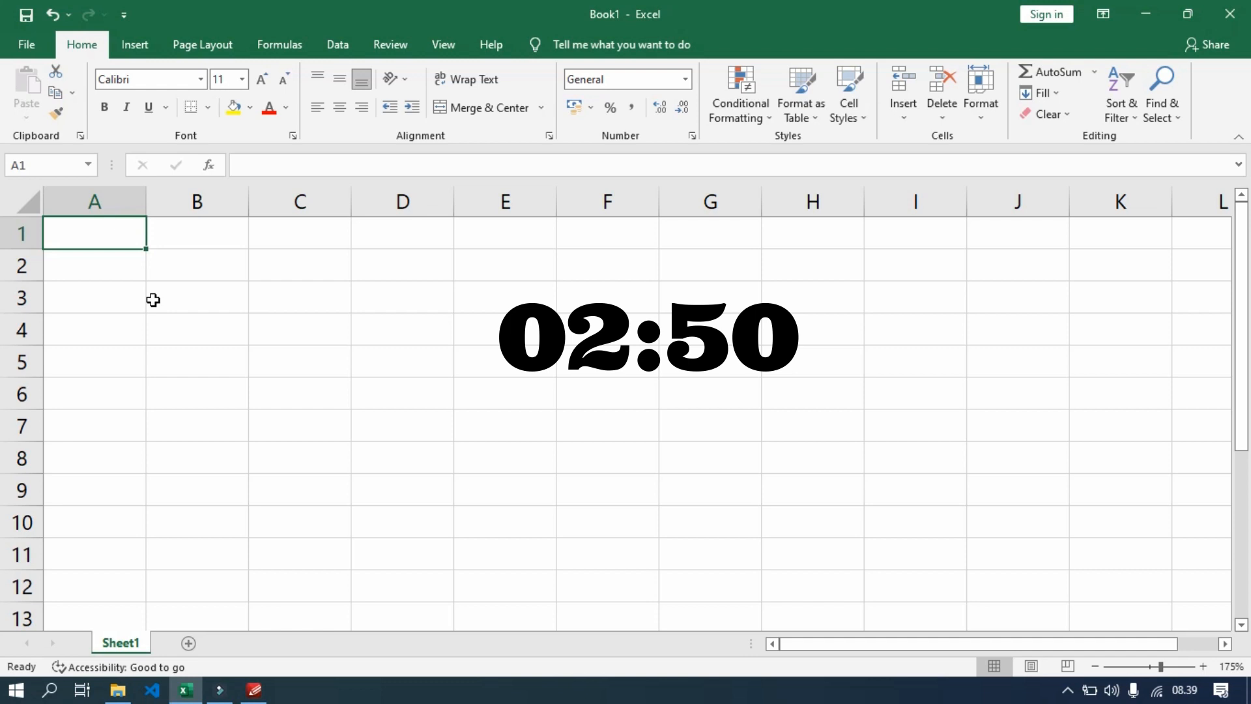
type("DAFTAR NAMA PENGAJAR (TUTOR)")
key("Return")
type("KELAS KOMPUTER ONLINE")
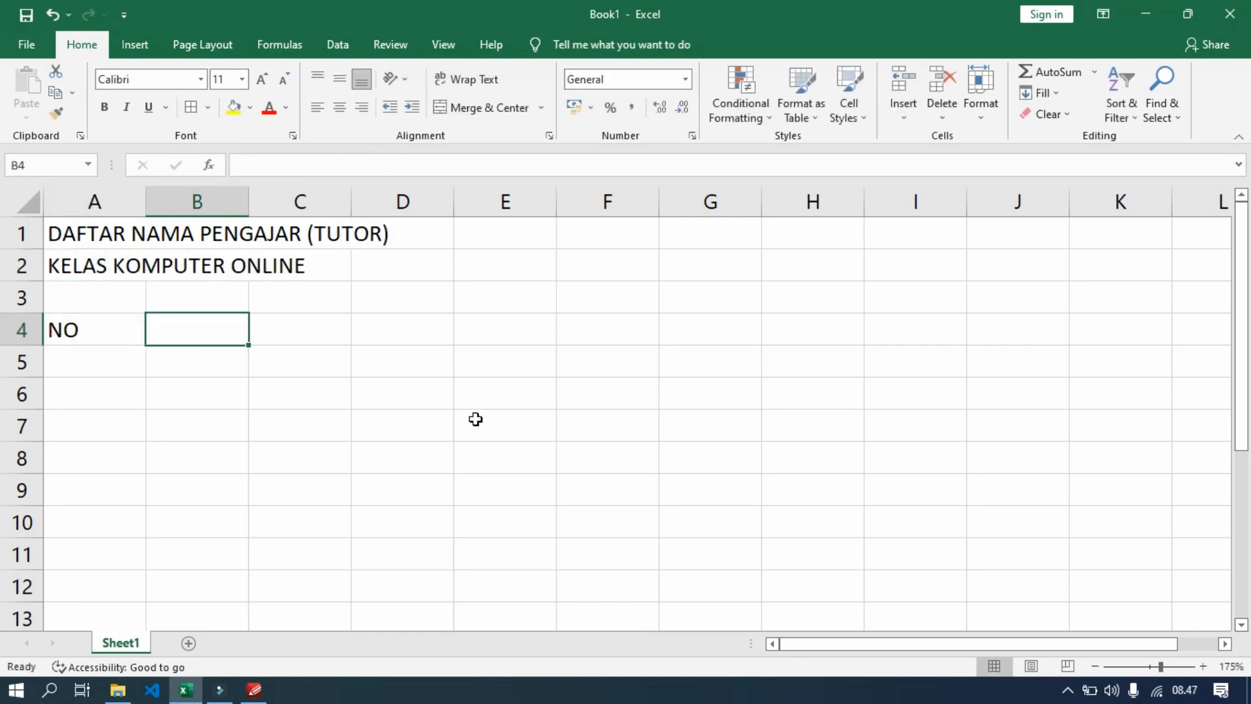
Step: Enter the column headers NAMA TUTOR, MATERI, JUMLAH JAM and HONOR JAM in B4:E4
type("NAMA TUTOR")
key("Tab")
type("MATERI")
key("Tab")
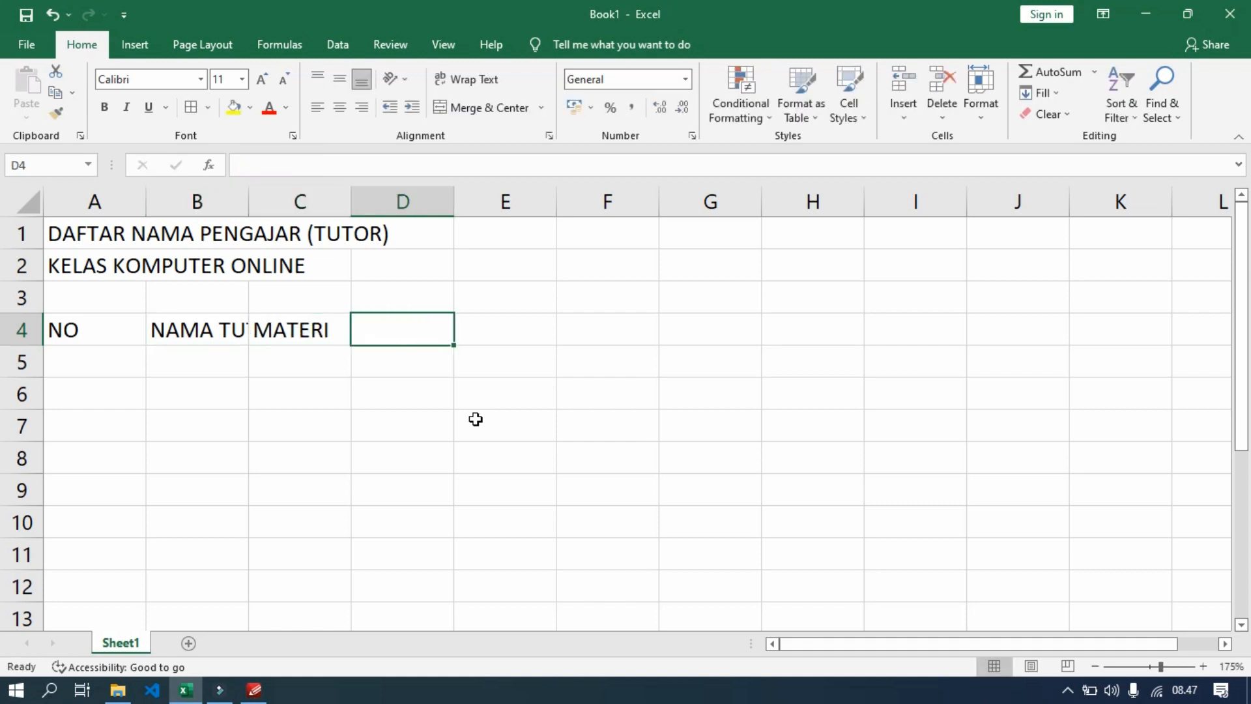
type("JUMLAH JAM")
key("Tab")
type("HONOR JAM")
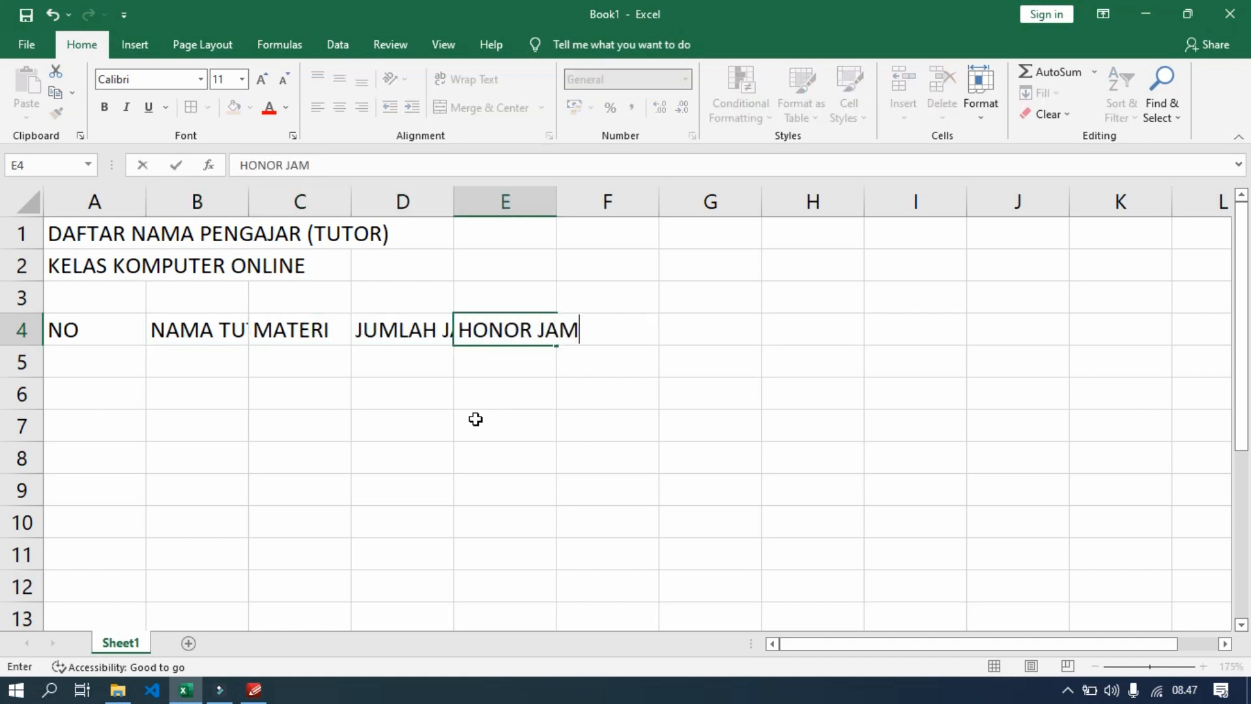
key("Tab")
Step: Enter the column headers JUMLAH HONOR, TUNJANGAN 10%, BONUS 5% and TOTAL GAJI BULANAN in F4:I4
type("JUMLAH HONOR")
key("Tab")
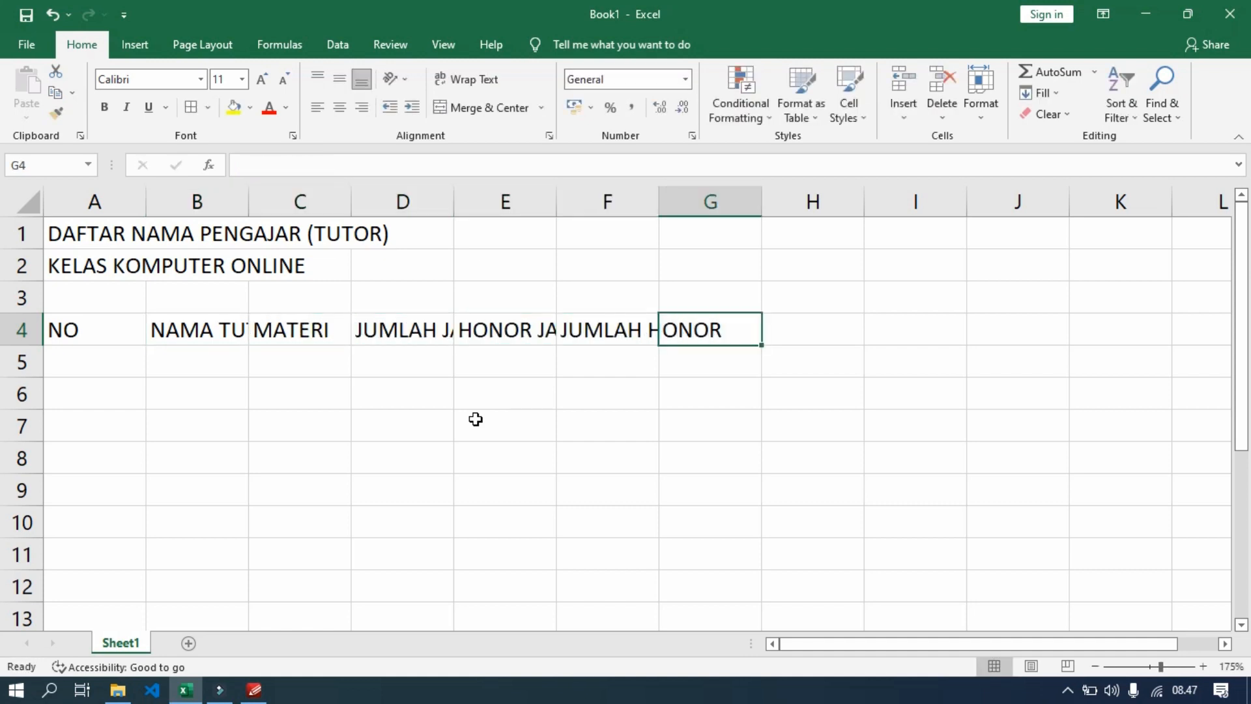
type("TUNJANGAN 10%")
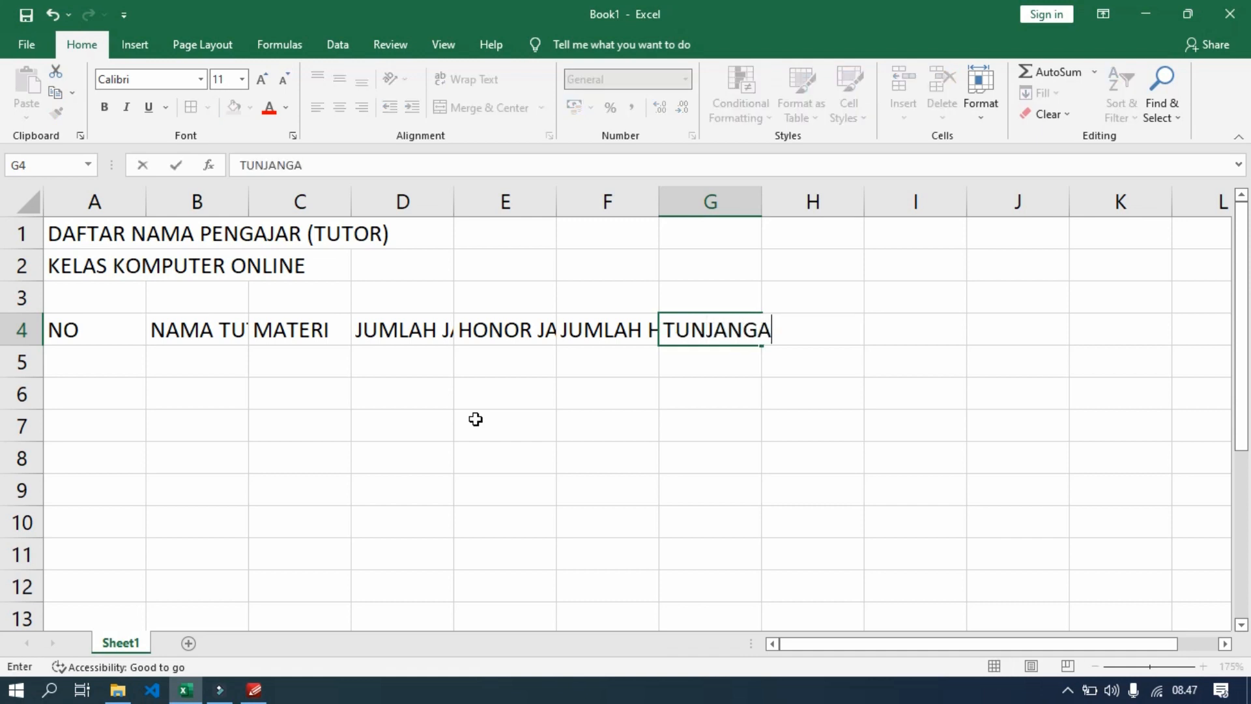
key("Tab")
type("BONUS ")
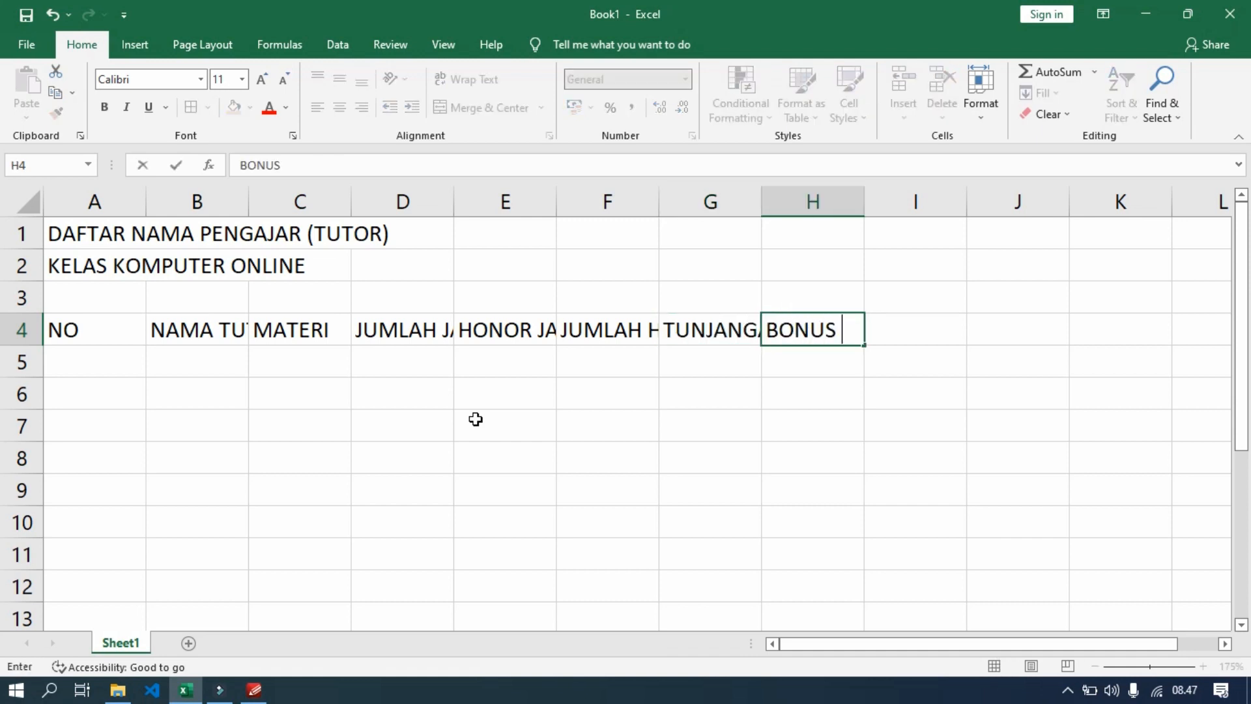
type("5%")
key("Tab")
type("TOTAL GAJI BULANAN")
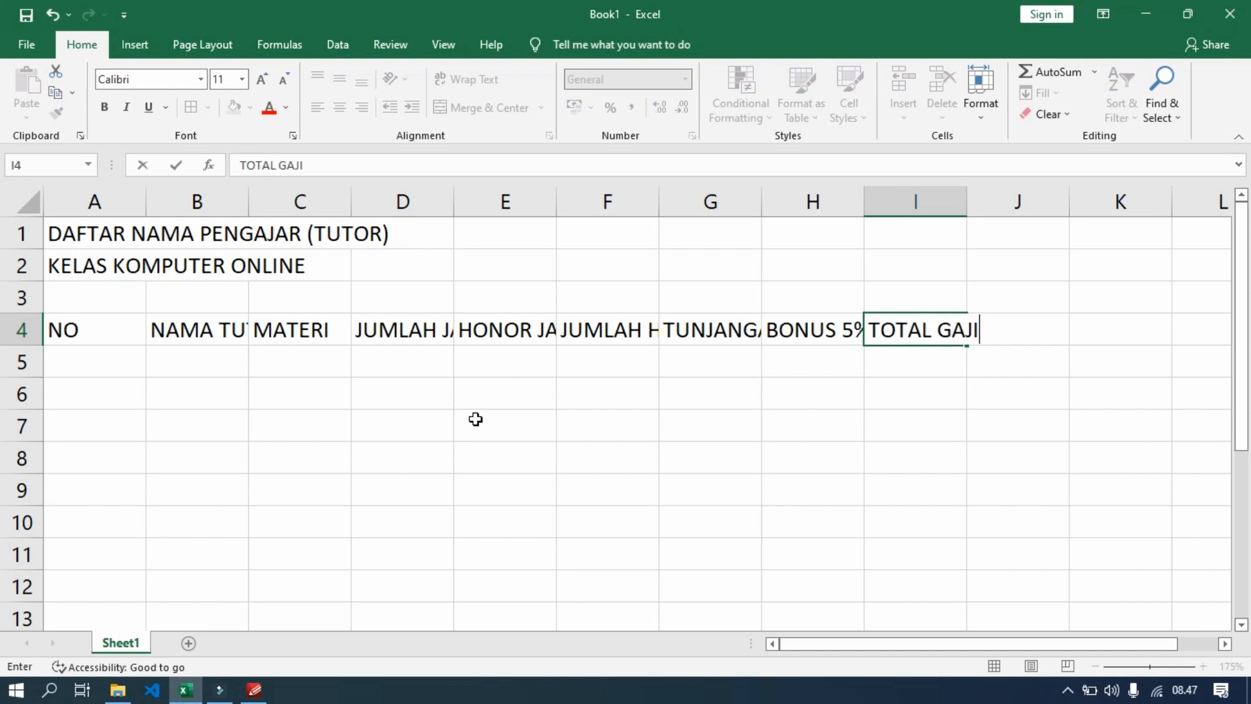
left_click(476, 419)
Step: Narrow column A and widen columns B, D and E so their headers fit
left_click_drag(145, 203, 85, 215)
left_click_drag(189, 203, 243, 204)
left_click_drag(242, 202, 256, 202)
left_click_drag(462, 202, 508, 204)
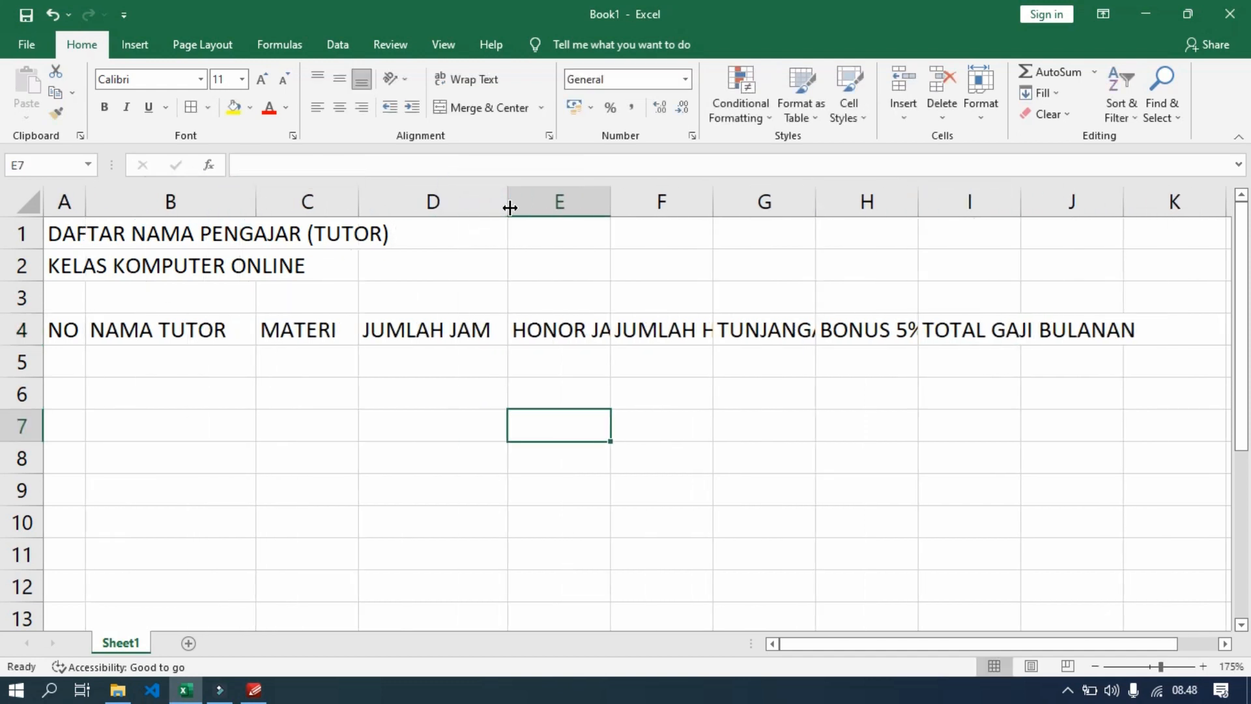
left_click_drag(610, 202, 660, 208)
Step: Wrap the text of the JUMLAH HONOR, TUNJANGAN 10% and TOTAL GAJI BULANAN headers and widen columns G and I to fit
left_click(709, 329)
left_click(467, 79)
left_click(824, 357)
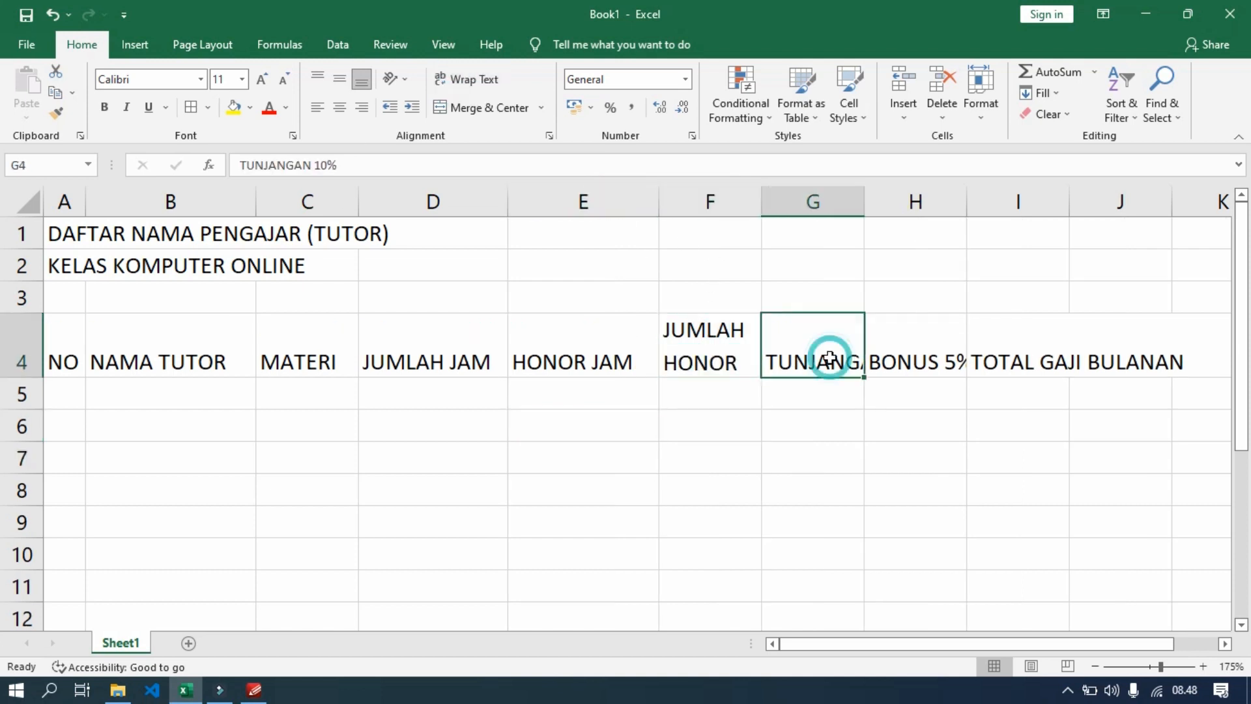
left_click(442, 78)
left_click_drag(864, 201, 894, 200)
left_click(944, 358)
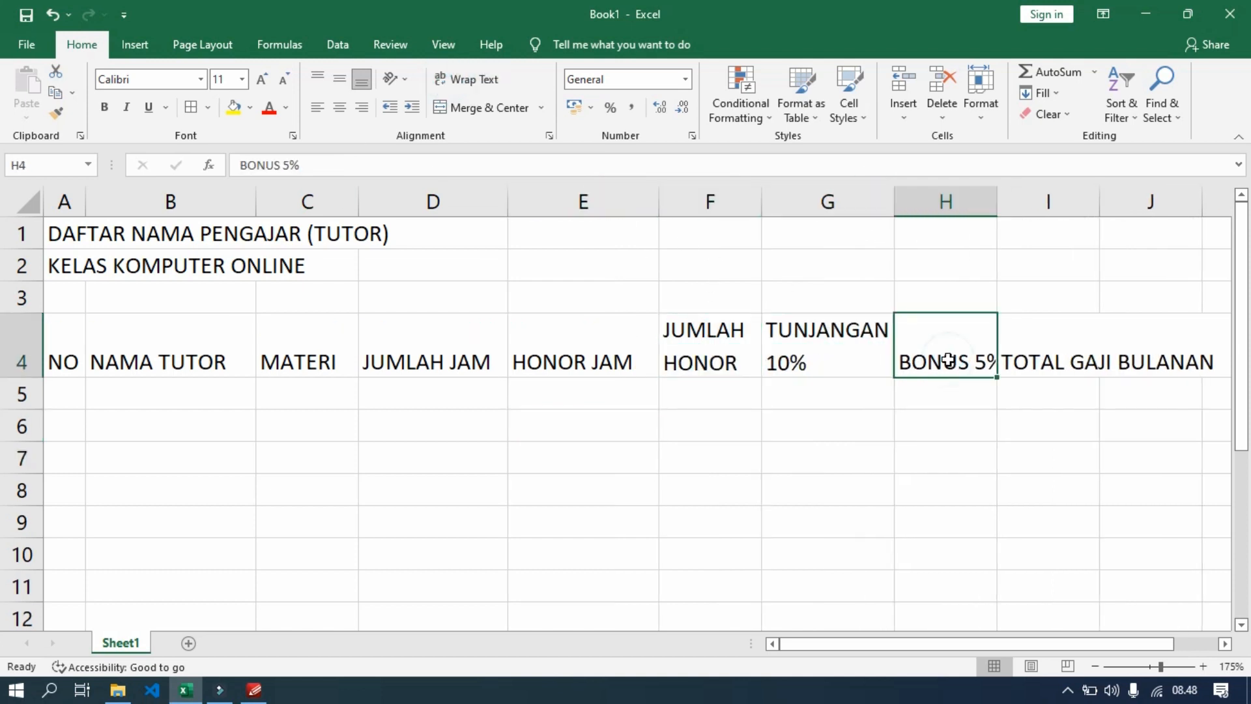
left_click(1041, 359)
left_click(467, 79)
left_click_drag(1100, 202, 1135, 208)
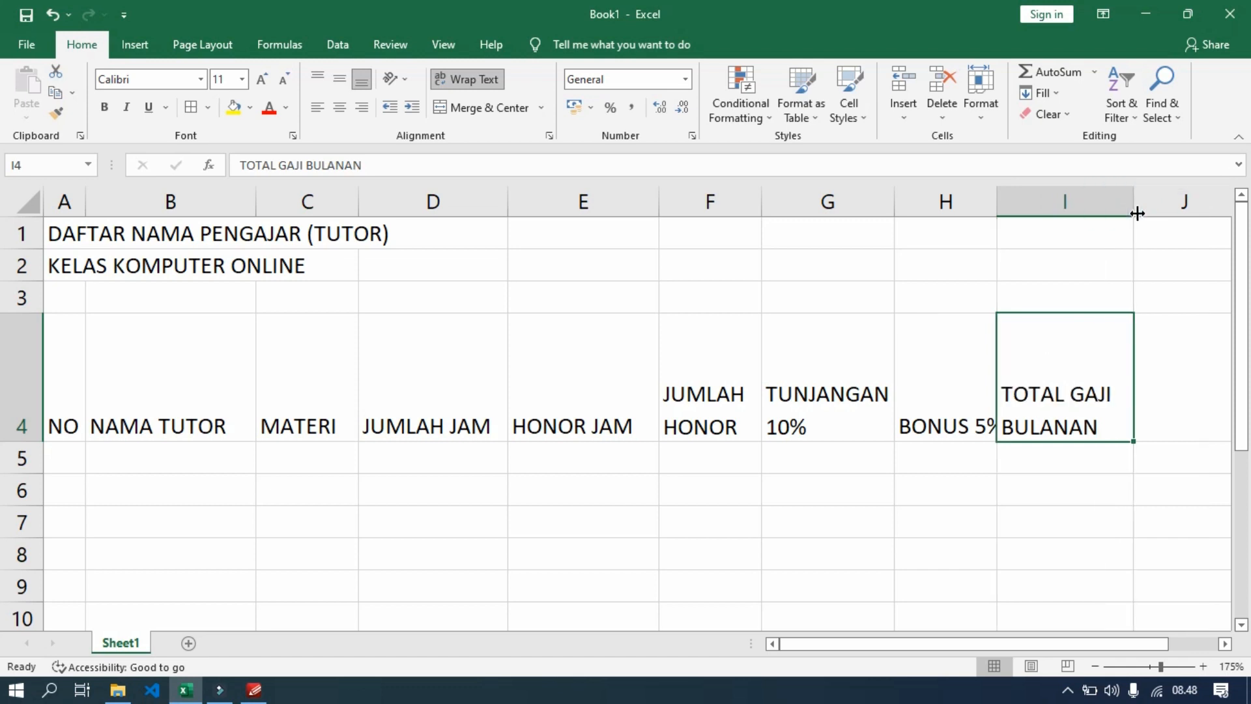
Step: Center the headers in A4:I4 horizontally and reduce the height of row 4 to fit two text lines
left_click(433, 521)
left_click_drag(72, 371, 1064, 404)
left_click(340, 107)
left_click(307, 391)
left_click_drag(26, 377, 27, 370)
left_click(554, 482)
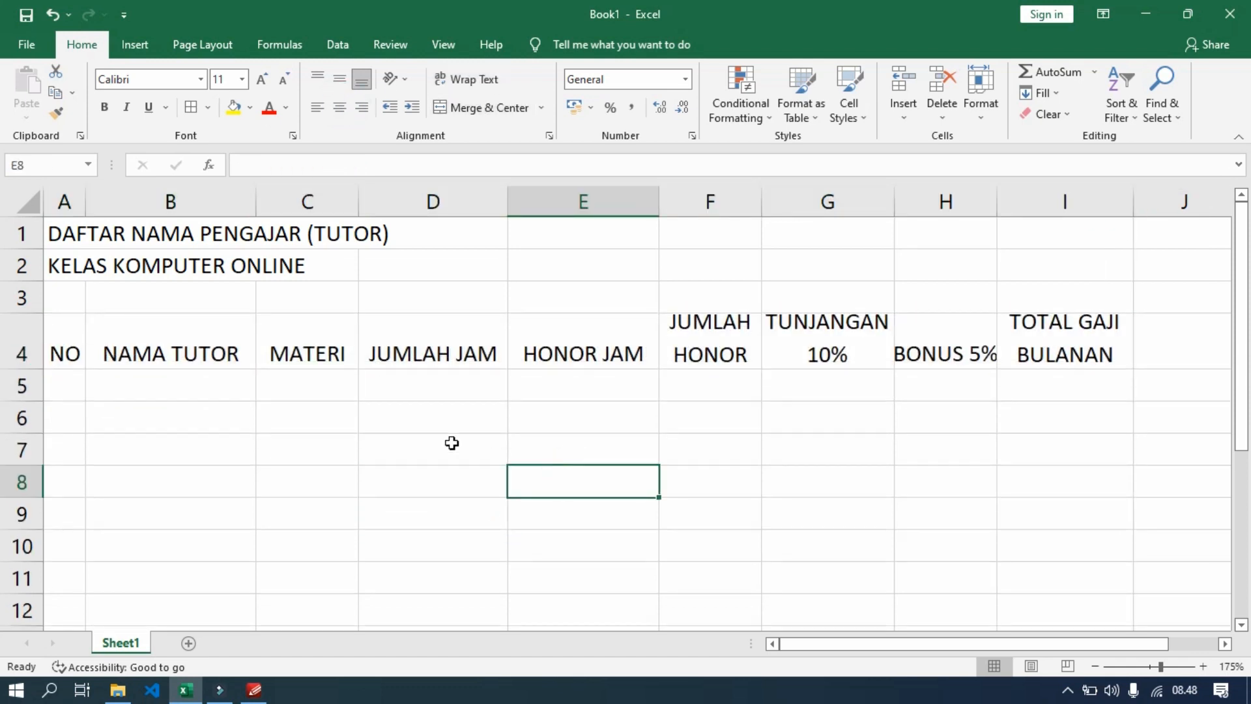
Step: Number the table rows from 1 to 5 in A5:A9 by filling down a series
left_click(64, 386)
type("1")
key("ctrl+Return")
left_click_drag(84, 401, 87, 525)
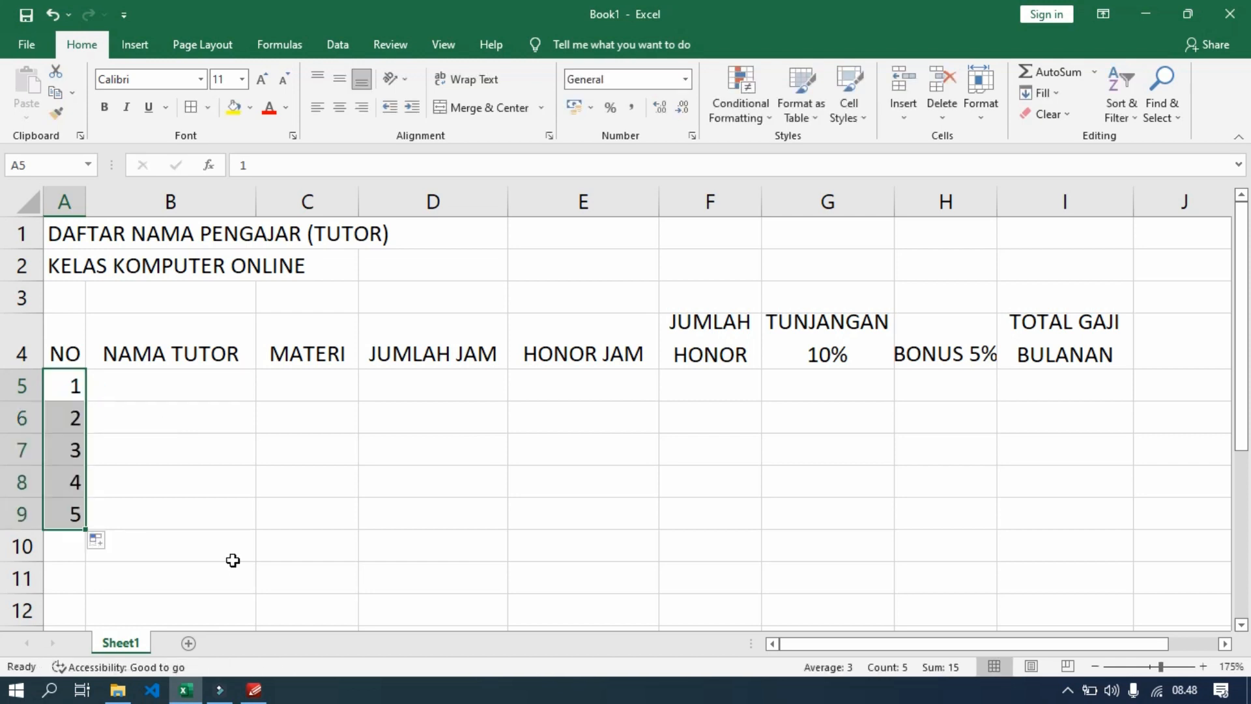
Step: Enter the five tutors' names from the reference table in B5:B9
left_click(175, 383)
type("ANDHIS")
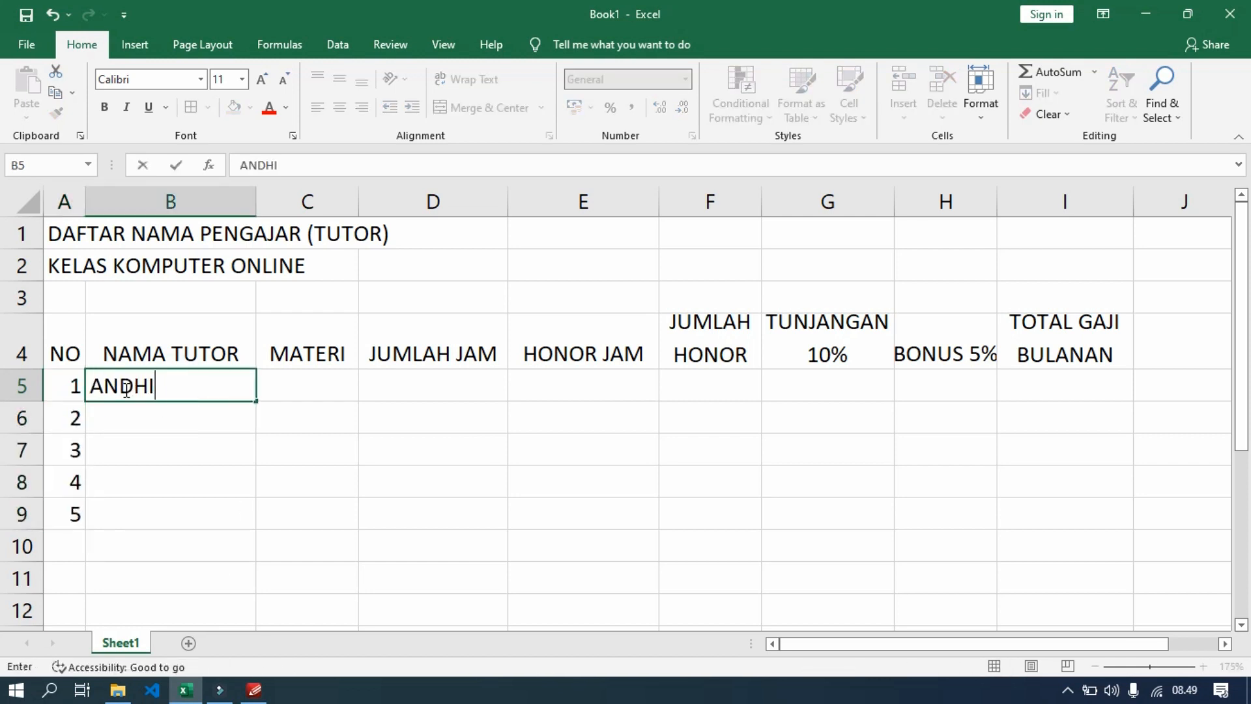
key("Return")
type("AKBAR ABADI")
key("Return")
type("HASANUDDIN")
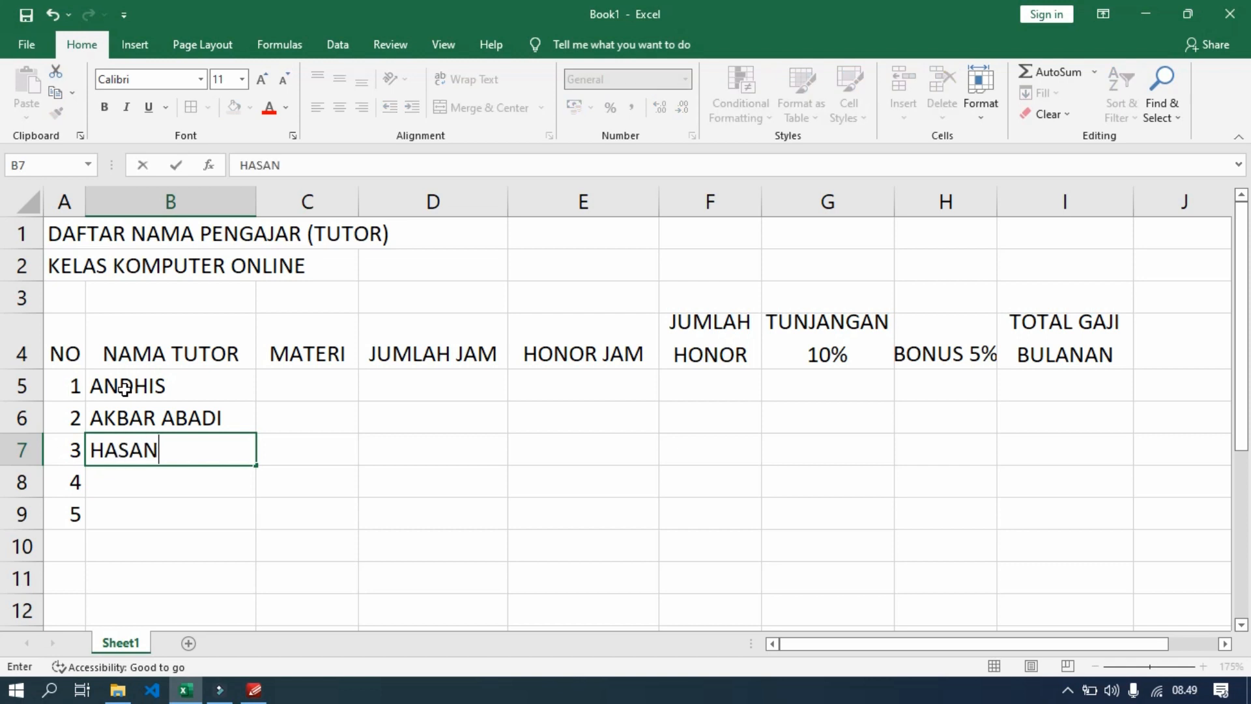
key("Return")
type("HASNIDAR")
key("Return")
type("ARIFUDDIN")
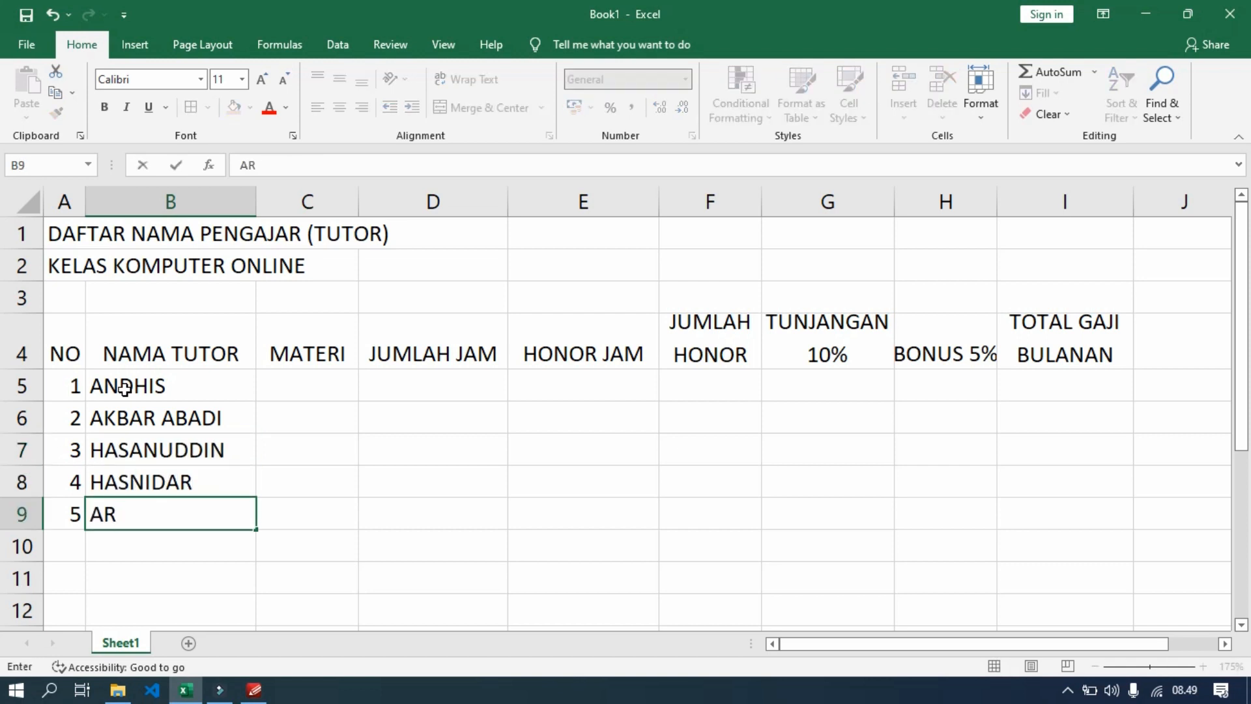
Step: Enter Jaringan LAN, MS. Excel, Teknik Komputer, Design and Ms. Word in C5:C9 and widen column C to fit
left_click(278, 377)
type("Jaringan LAN")
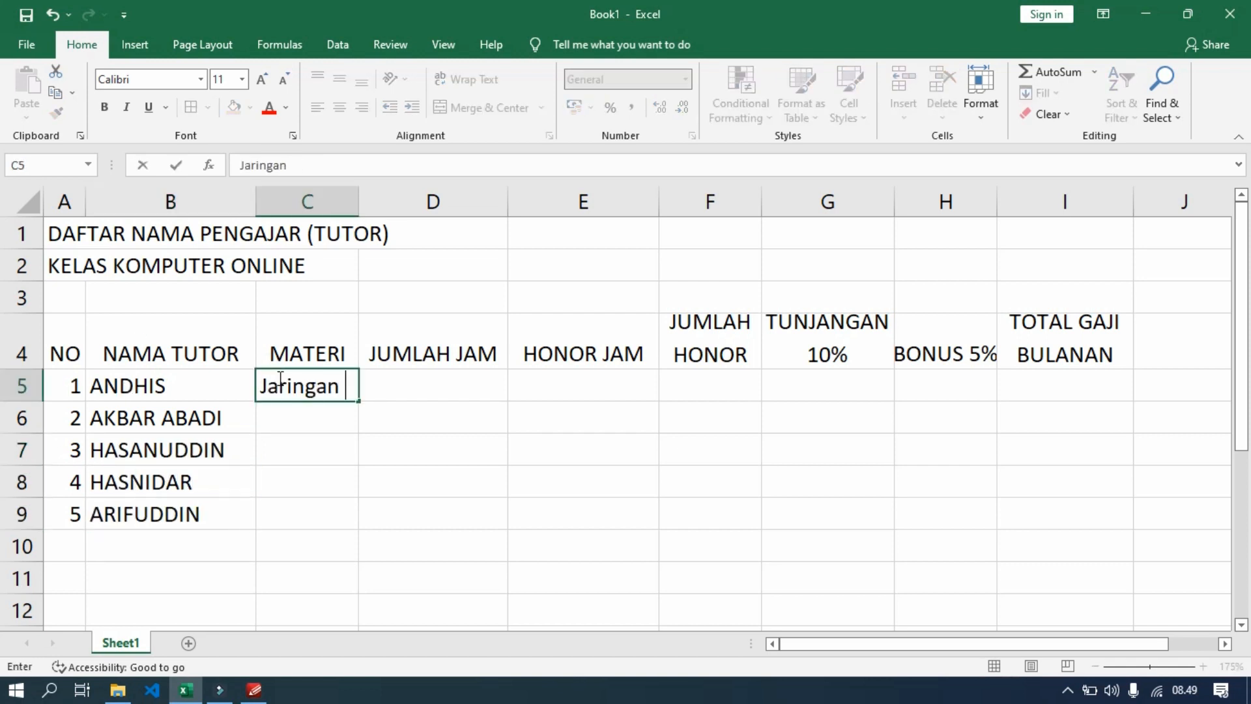
key("Return")
type("MS. Excel")
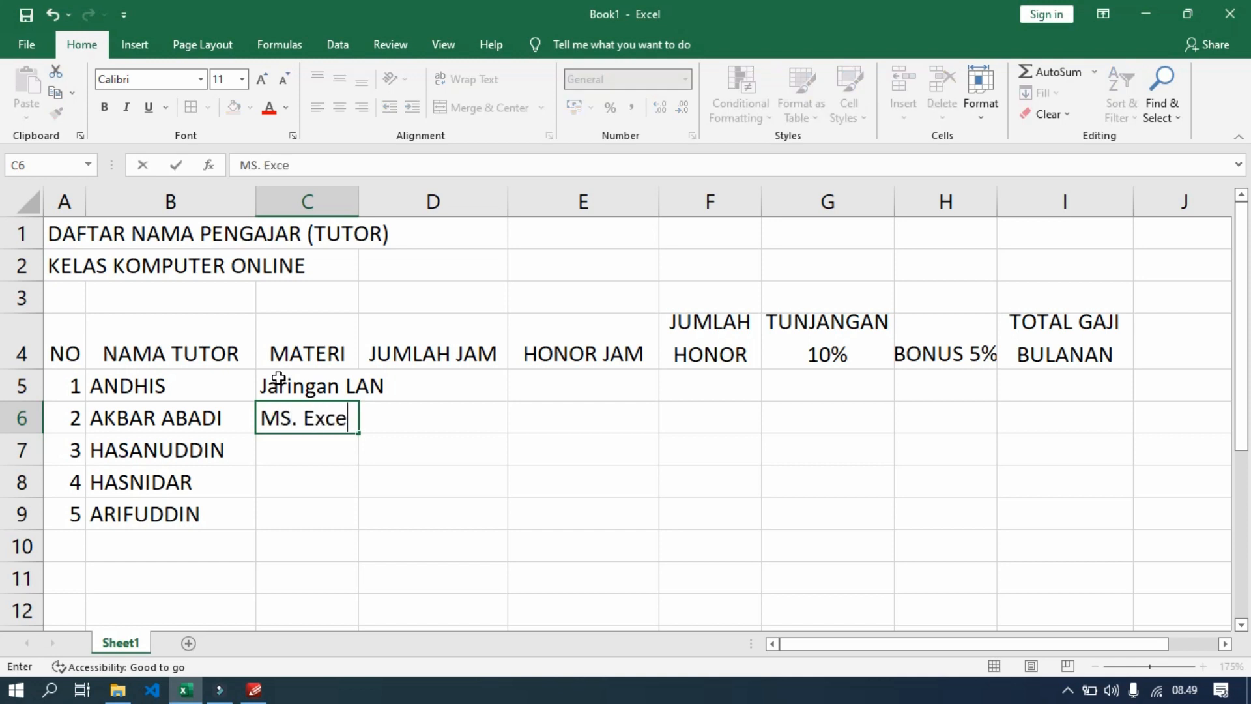
key("Return")
type("Teknik Komputer")
key("Return")
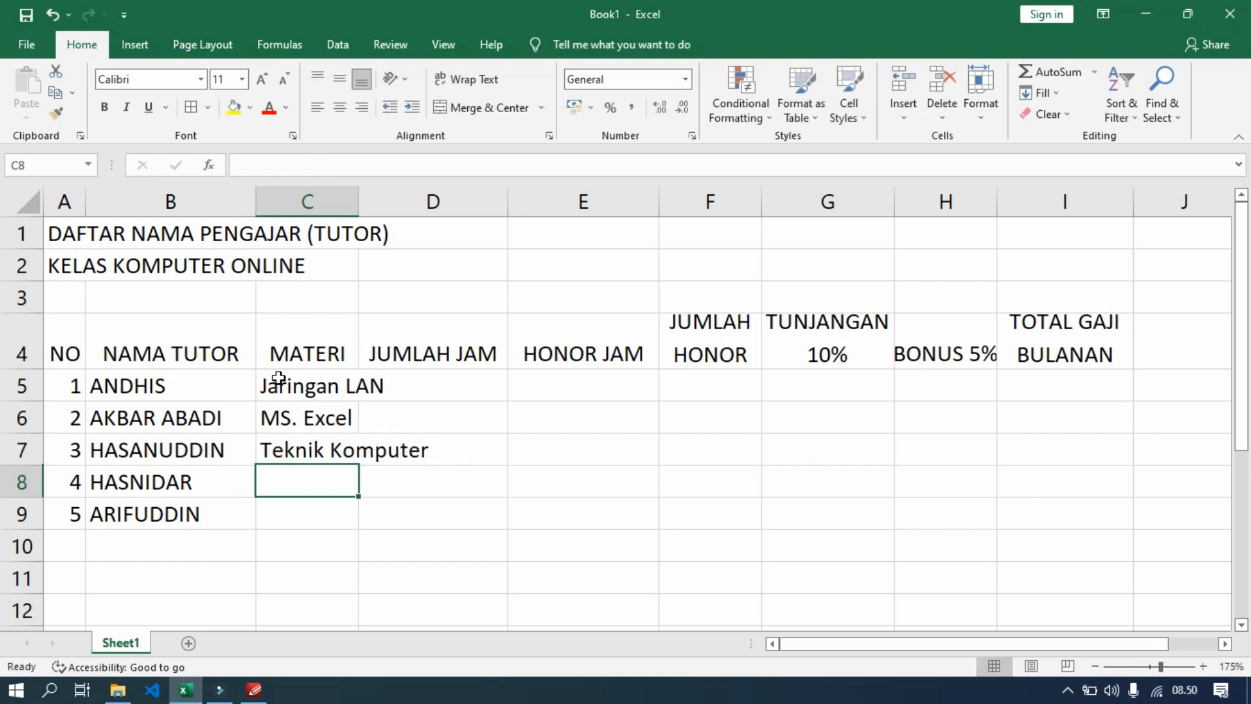
type("Design")
key("Return")
type("Ms. Word")
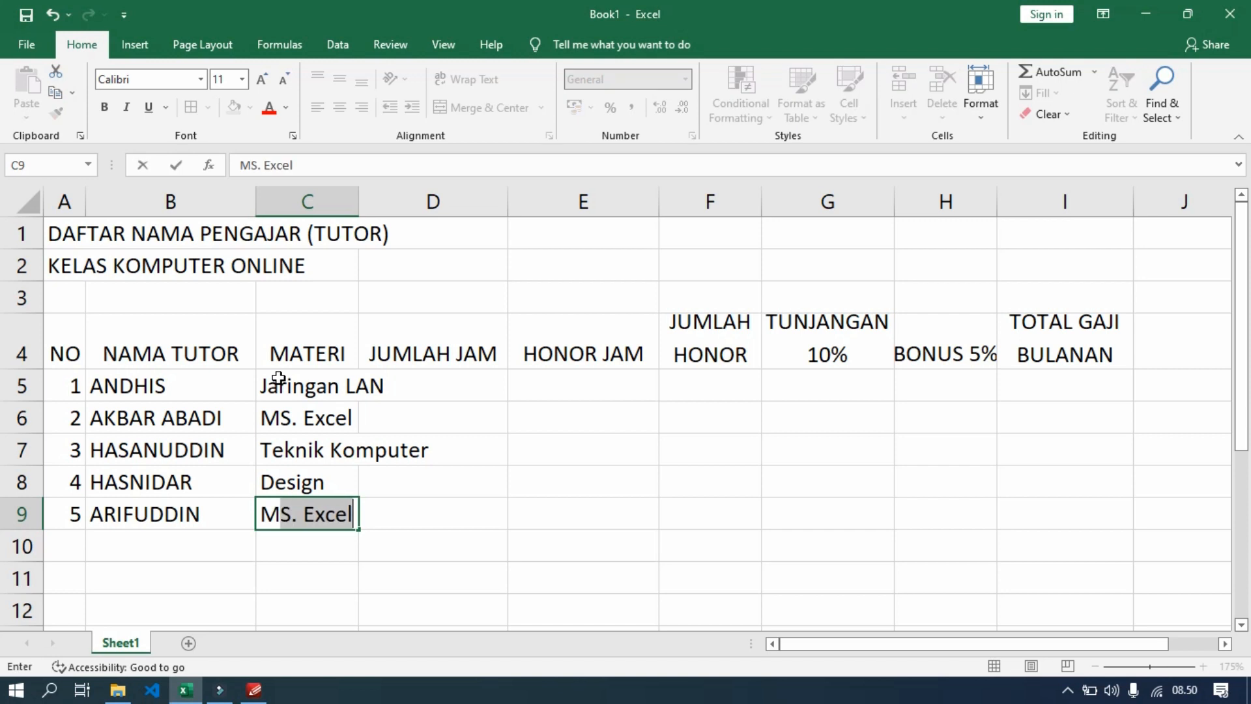
left_click(433, 450)
left_click_drag(359, 201, 436, 202)
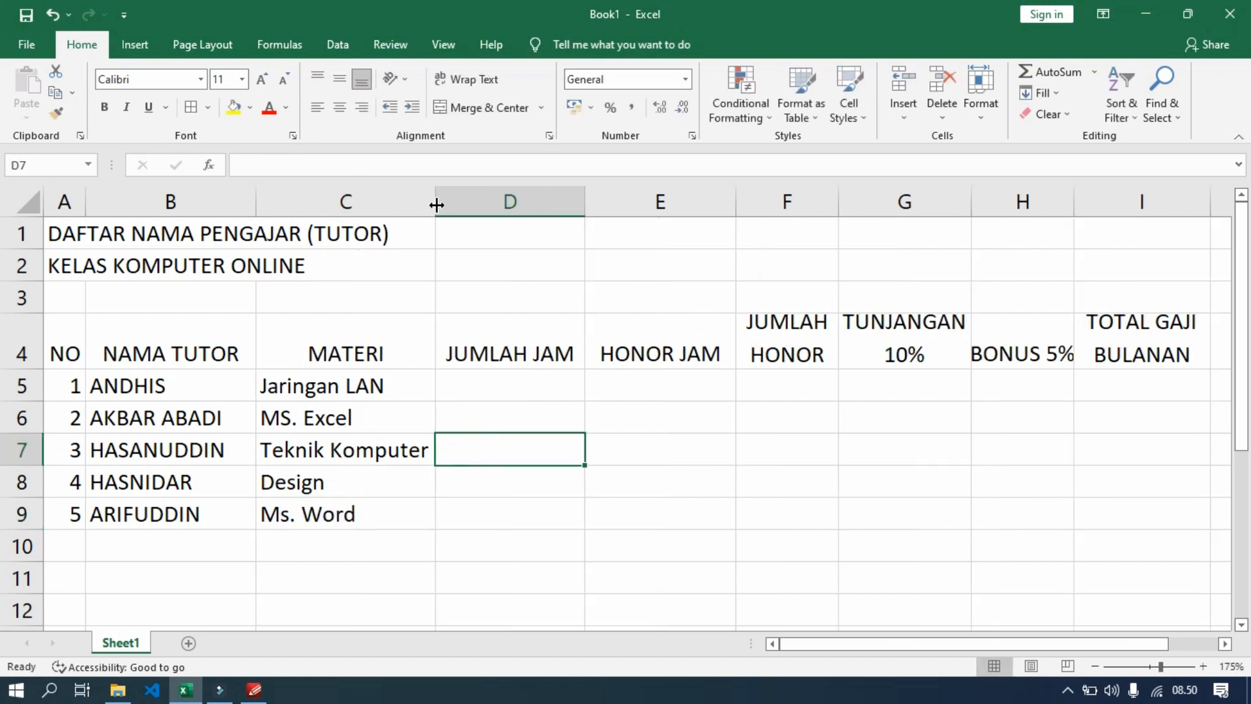
Step: Enter the JUMLAH JAM values 24, 14, 20, 30 and 10 in D5:D9
left_click(508, 386)
type("24")
key("Return")
type("14")
key("Return")
type("20")
key("Return")
type("30")
key("Return")
type("10")
key("Return")
Step: Enter the HONOR JAM values 10000, 11000, 13000, 10000 and 10000 in E5:E9
left_click(665, 391)
type("10000")
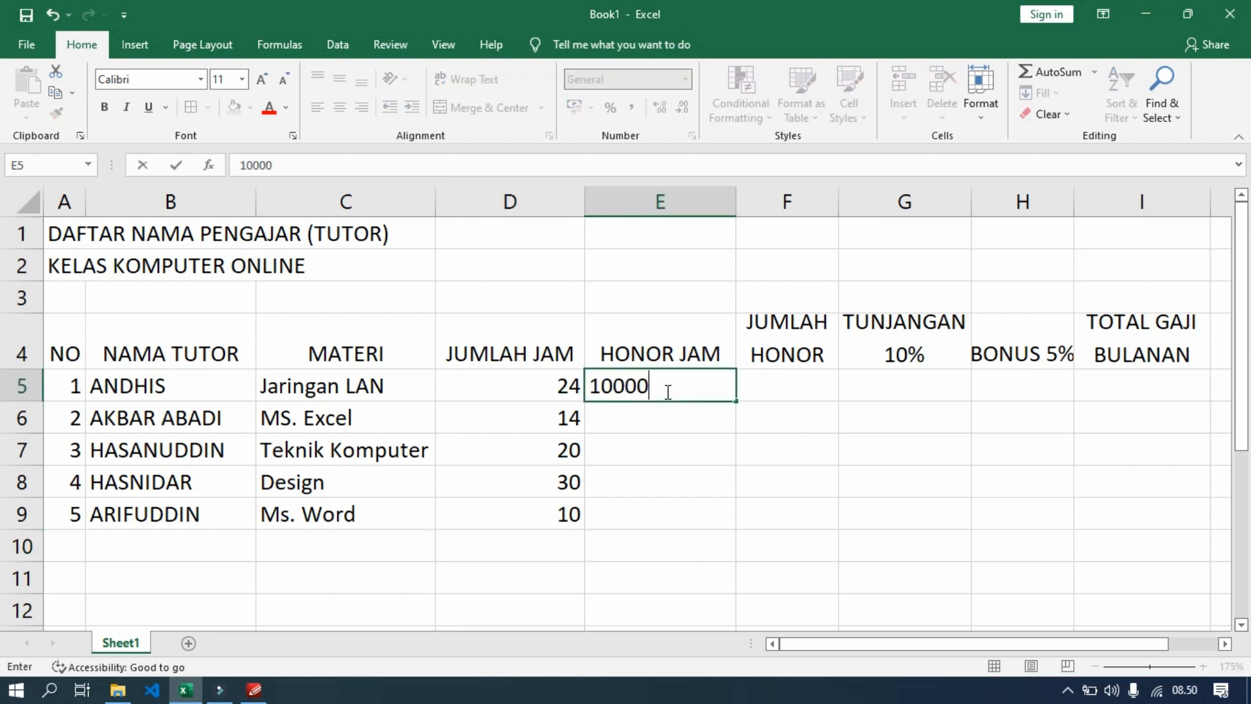
key("Return")
type("11000")
key("Return")
type("13000")
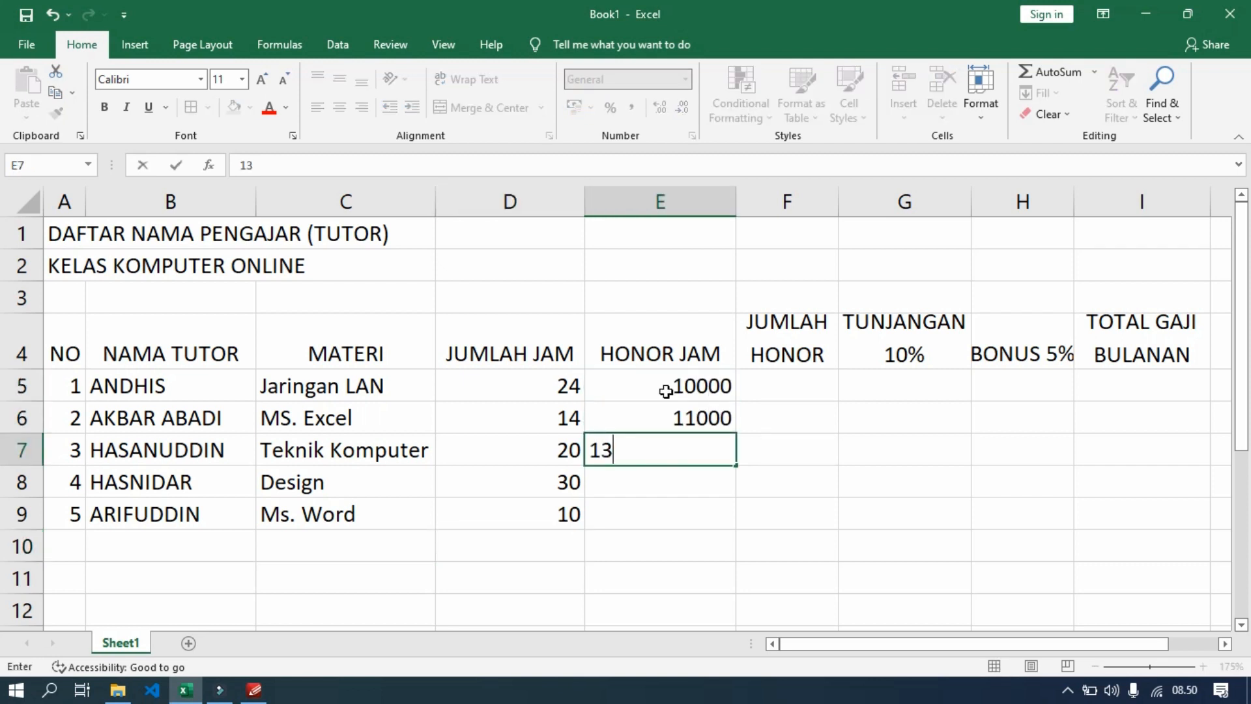
key("Return")
type("10000")
key("Return")
type("10000")
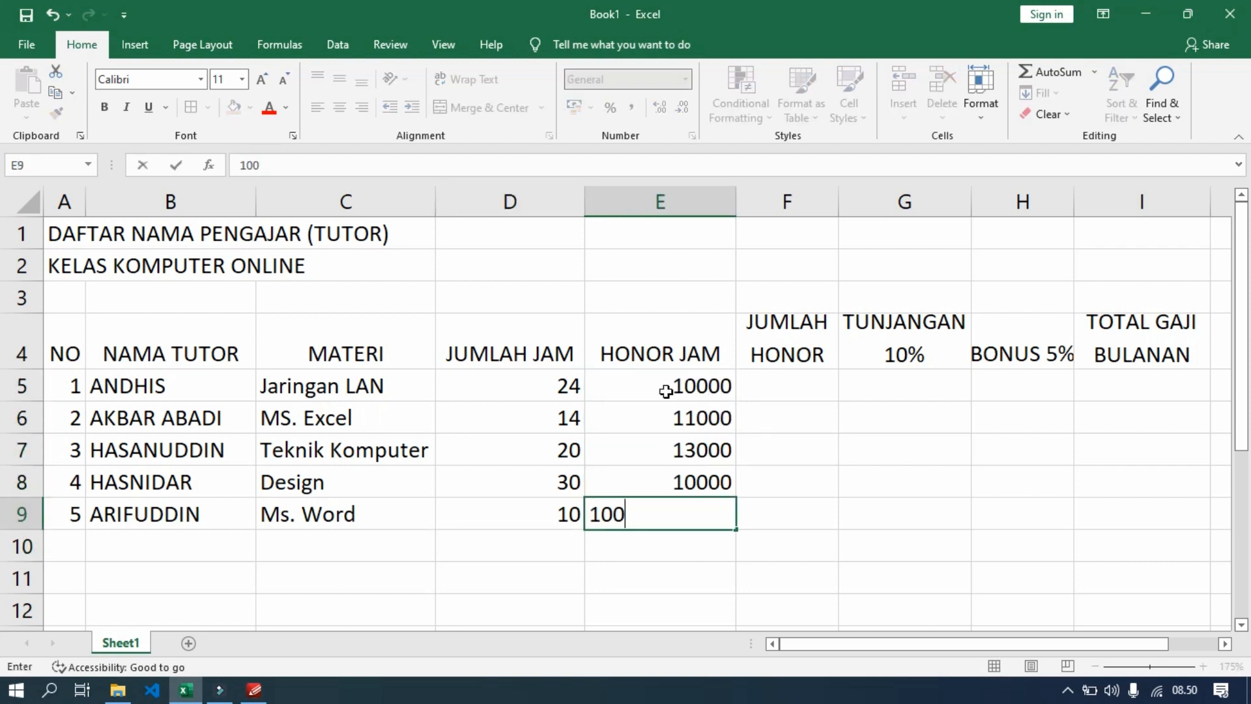
key("Return")
Step: Format the HONOR JAM values in E5:E9 as Accounting with the Rp symbol and no decimals
left_click(666, 390)
left_click_drag(665, 391, 671, 512)
left_click(684, 79)
left_click(635, 233)
left_click(685, 79)
left_click(617, 511)
left_click(328, 172)
left_click(328, 172)
left_click(436, 467)
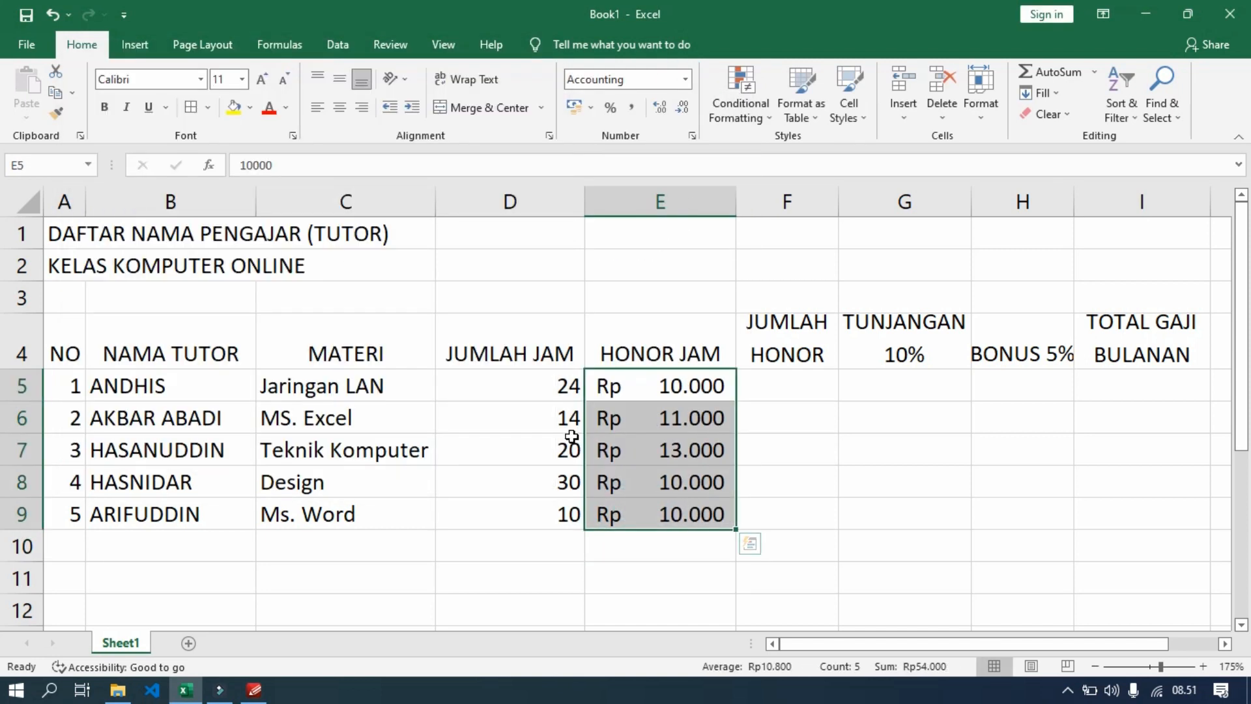
Step: Center the JUMLAH JAM and HONOR JAM values in D5:E9 horizontally
left_click_drag(567, 386, 671, 515)
left_click(339, 107)
left_click(776, 384)
Step: Enter the summary labels JUMLAH TOTAL GAJI BULANAN in B10 and RATA-RATA GAJI BULANAN in B11
type("JUML")
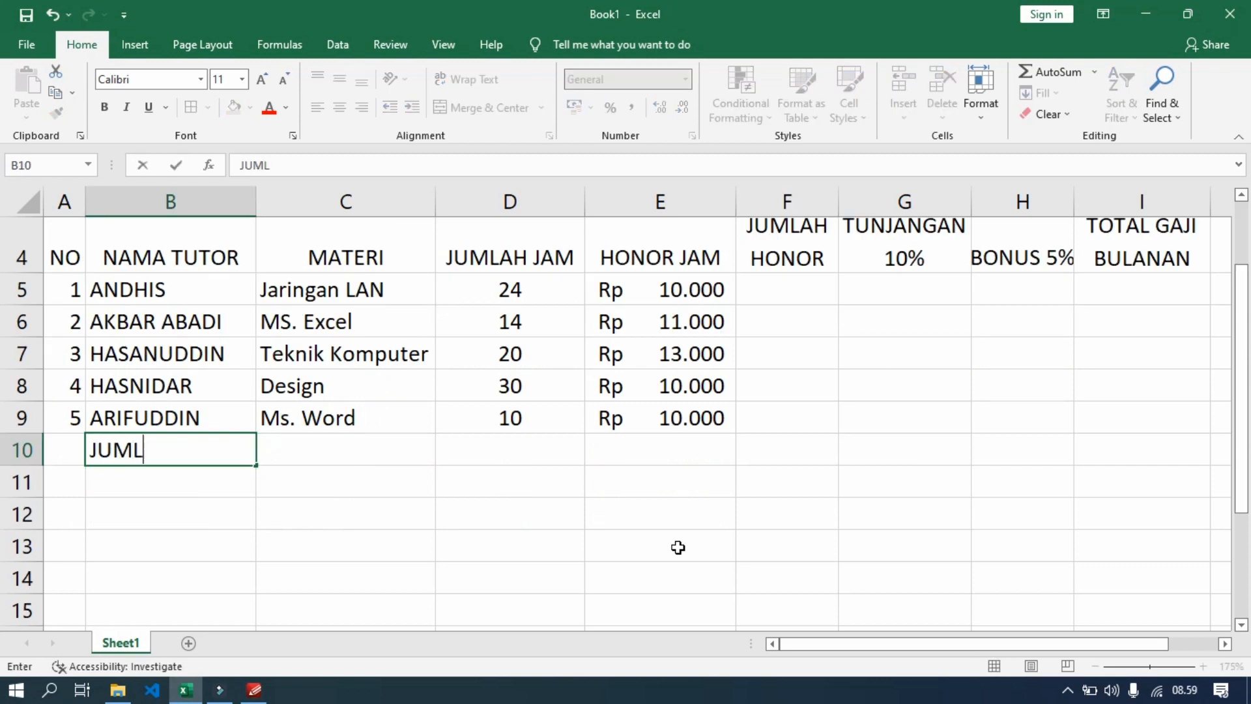
type("AH TOTAL GAJI BULANAN")
key("Return")
type("RATA-RATA GAJI BULANAN")
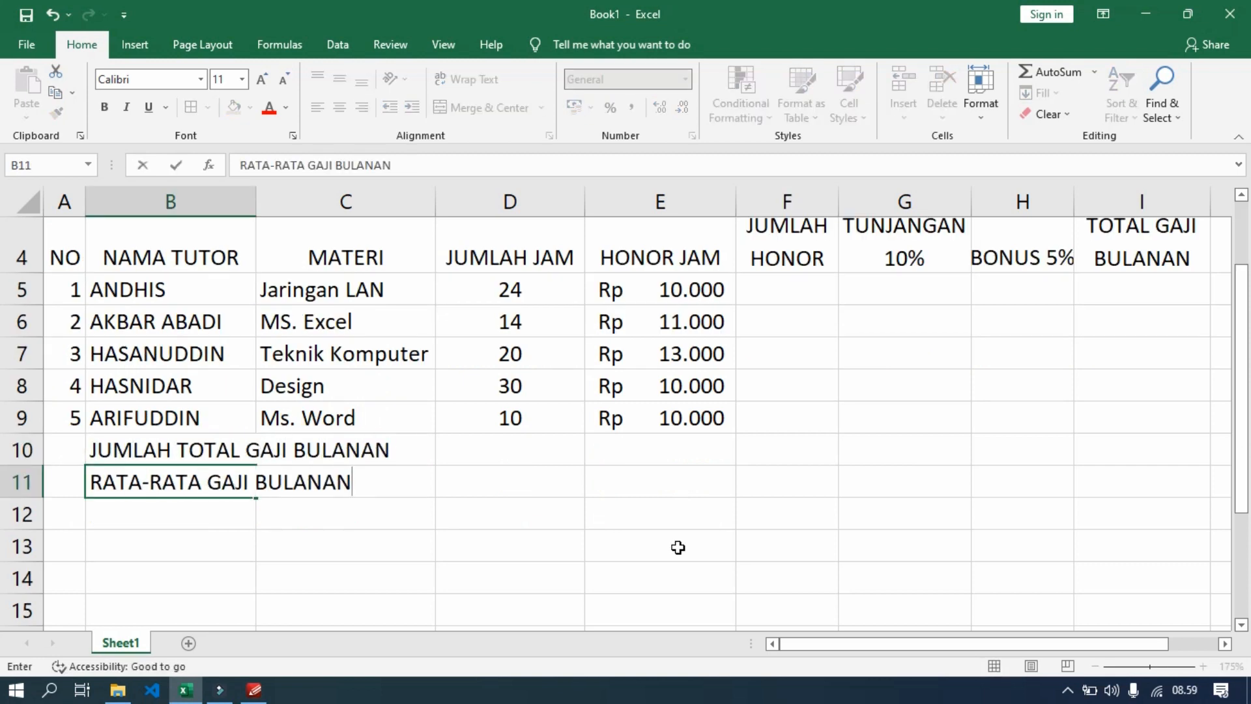
key("Return")
Step: Enter the summary labels GAJI BULANAN TERTINGGI in B12 and GAJI BULANAN TERENDAH in B13
type("GAJI BULANAN TERTINGGU")
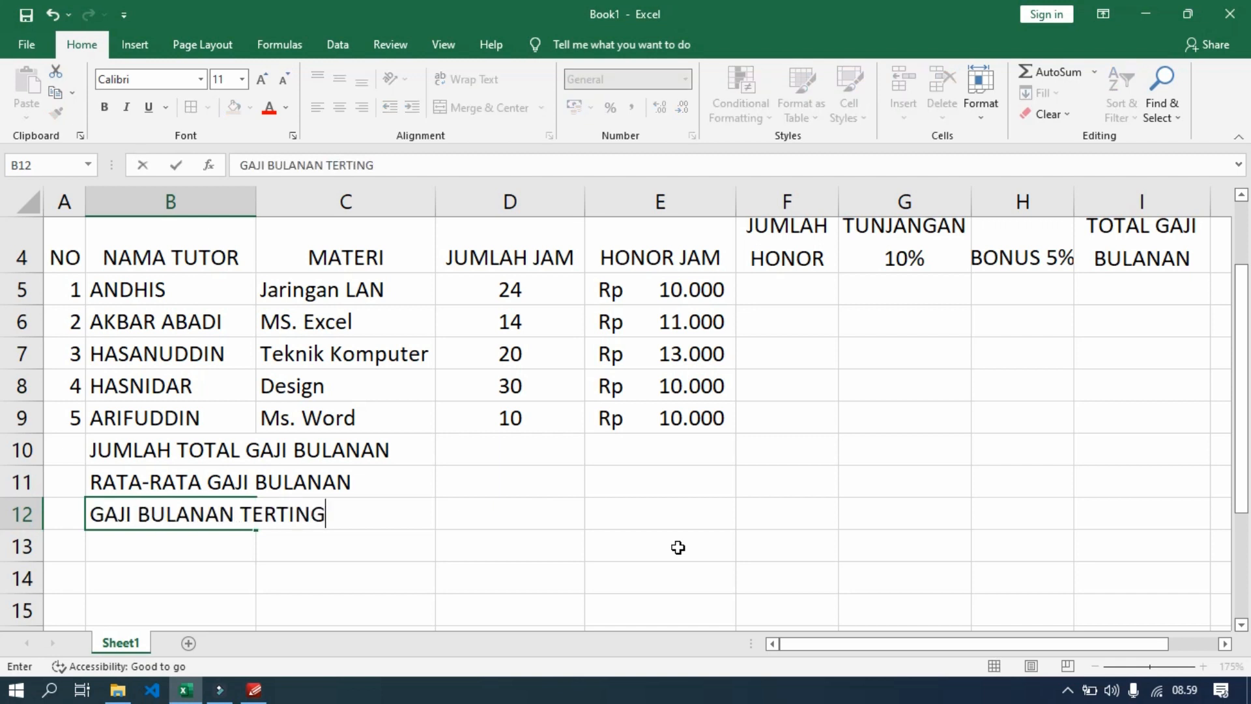
key("Return")
key("Up")
type("GAJI BULANAN TERTINGGI")
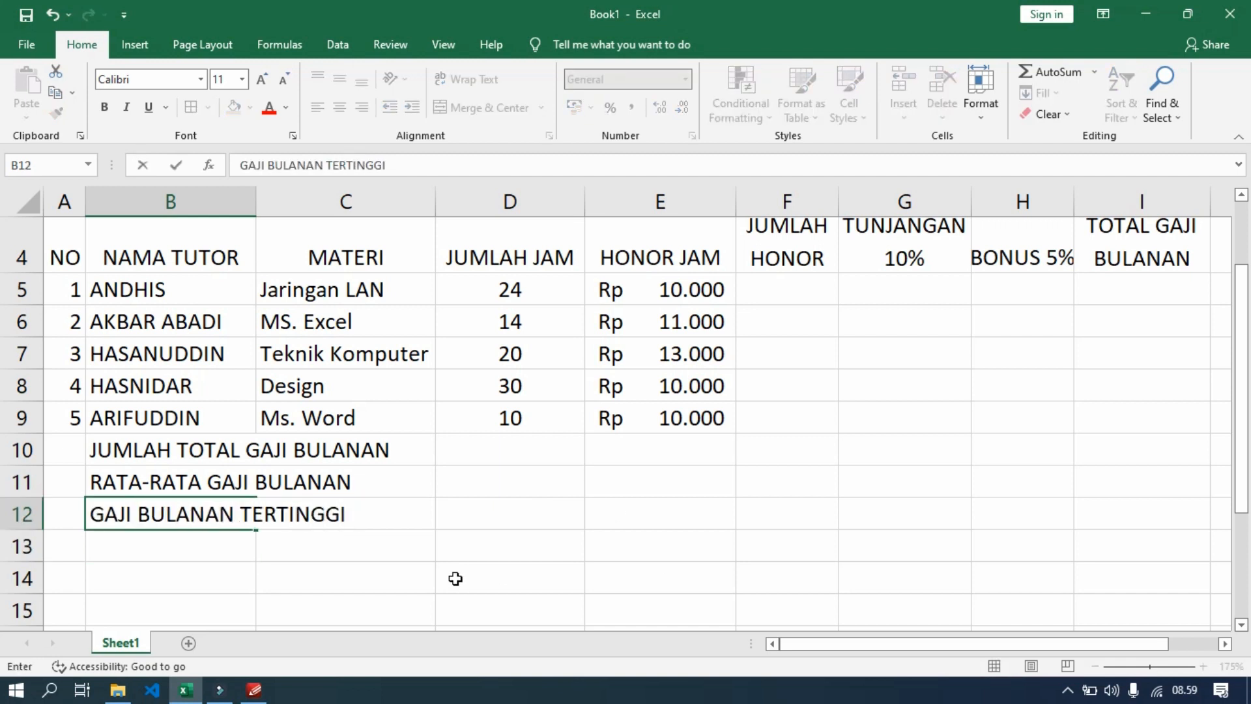
key("Return")
type("GAJI BULANAN TERE")
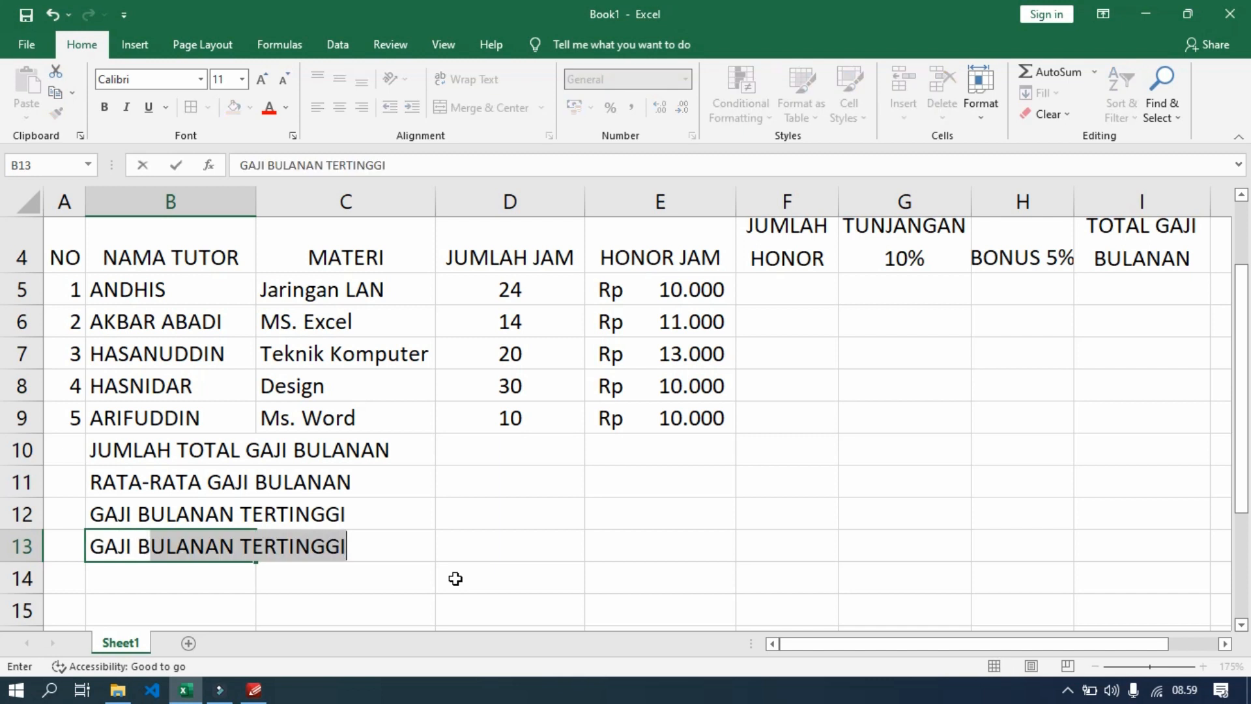
type("NDAH")
left_click(455, 578)
Step: Merge columns B to H separately in each of the summary rows 10 to 13 and left-align the labels
left_click_drag(100, 447, 1037, 454)
left_click(479, 107)
left_click(318, 107)
left_click_drag(101, 479, 1036, 482)
left_click(479, 108)
left_click(318, 106)
left_click_drag(101, 513, 1036, 515)
left_click(479, 108)
left_click(317, 107)
left_click_drag(101, 546, 1036, 551)
left_click(479, 108)
left_click(318, 107)
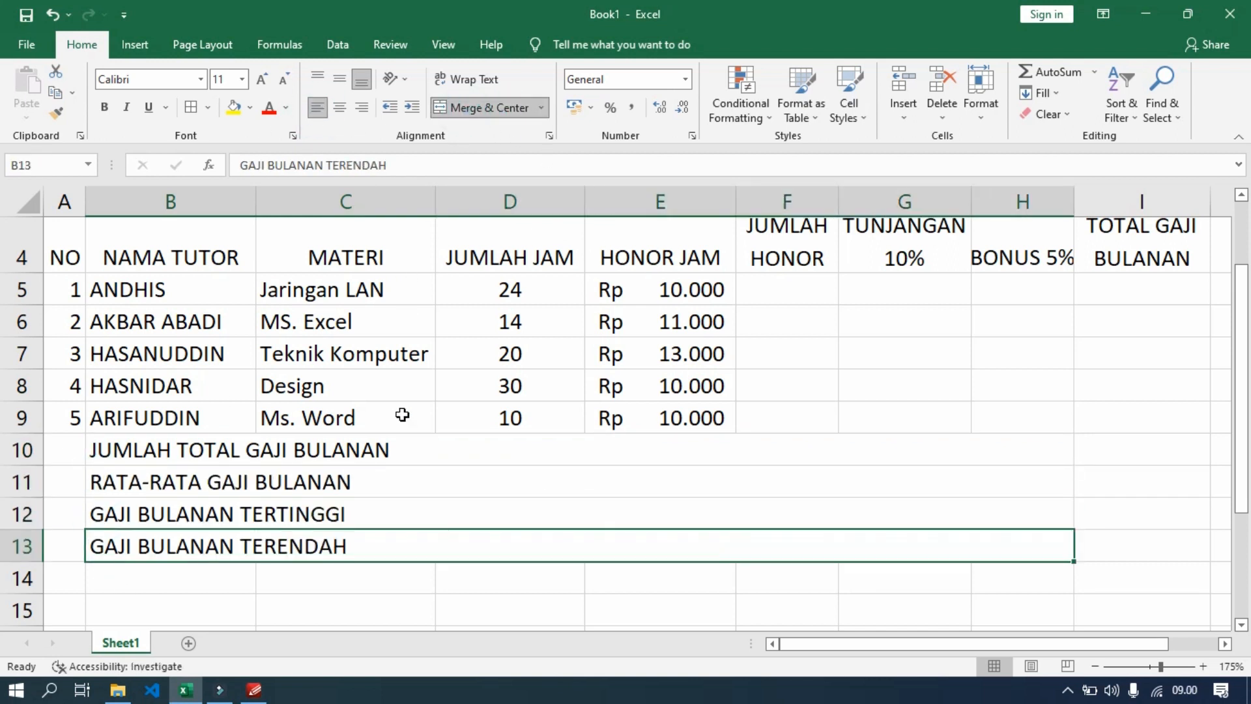
Step: Auto-fit the widths of columns G and H and middle-align the header row A4:I4 vertically
scroll(408, 287, "up", 1)
double_click(972, 202)
double_click(1076, 206)
left_click_drag(65, 345, 1160, 345)
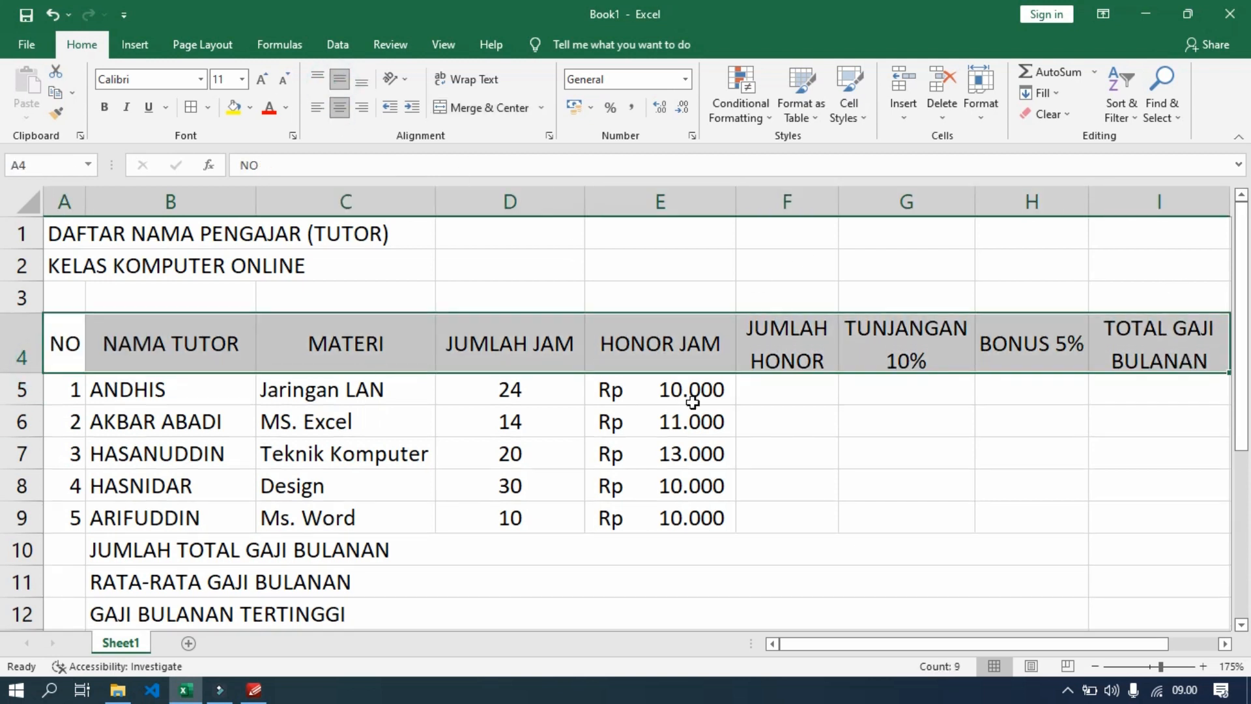
left_click(860, 410)
Step: Apply all borders to the whole table A4:I13
scroll(767, 407, "down", 3)
left_click_drag(49, 302, 820, 528)
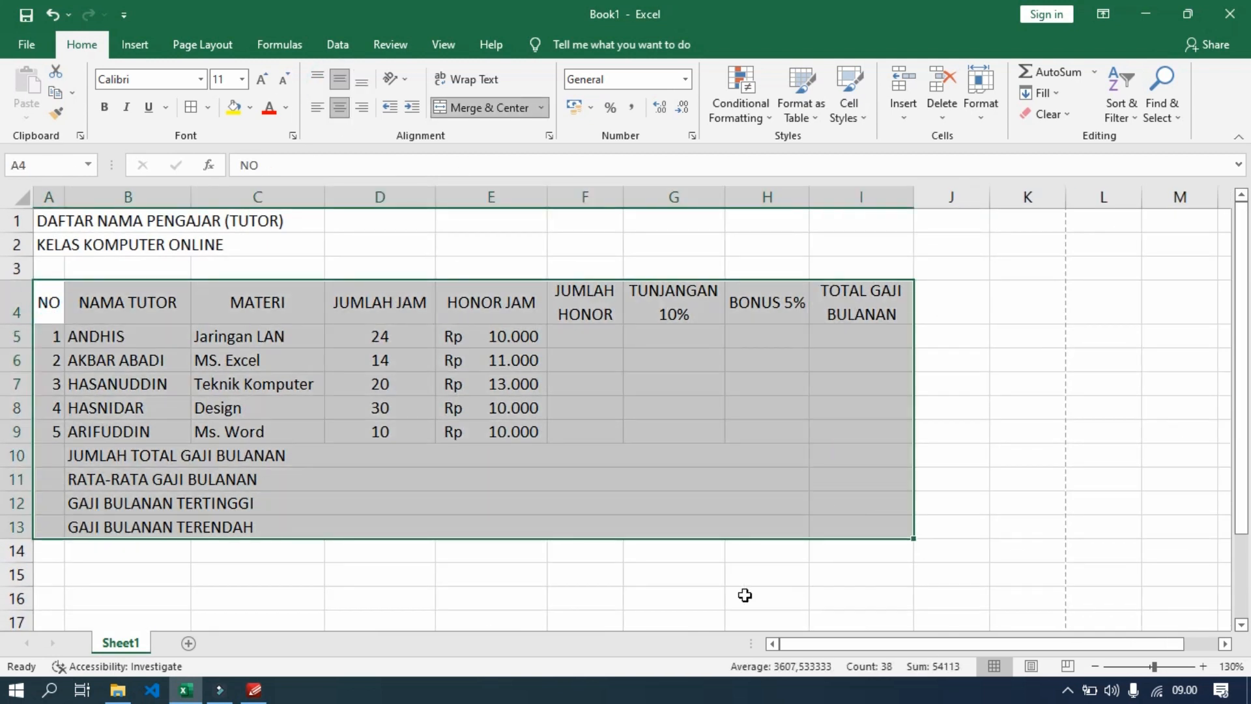
left_click(207, 108)
left_click(252, 262)
Step: Make the header row A4:I4 bold with a yellow fill
left_click_drag(49, 303, 860, 313)
left_click(238, 106)
Step: Fill the summary rows A10:I13 with yellow
left_click_drag(48, 455, 832, 519)
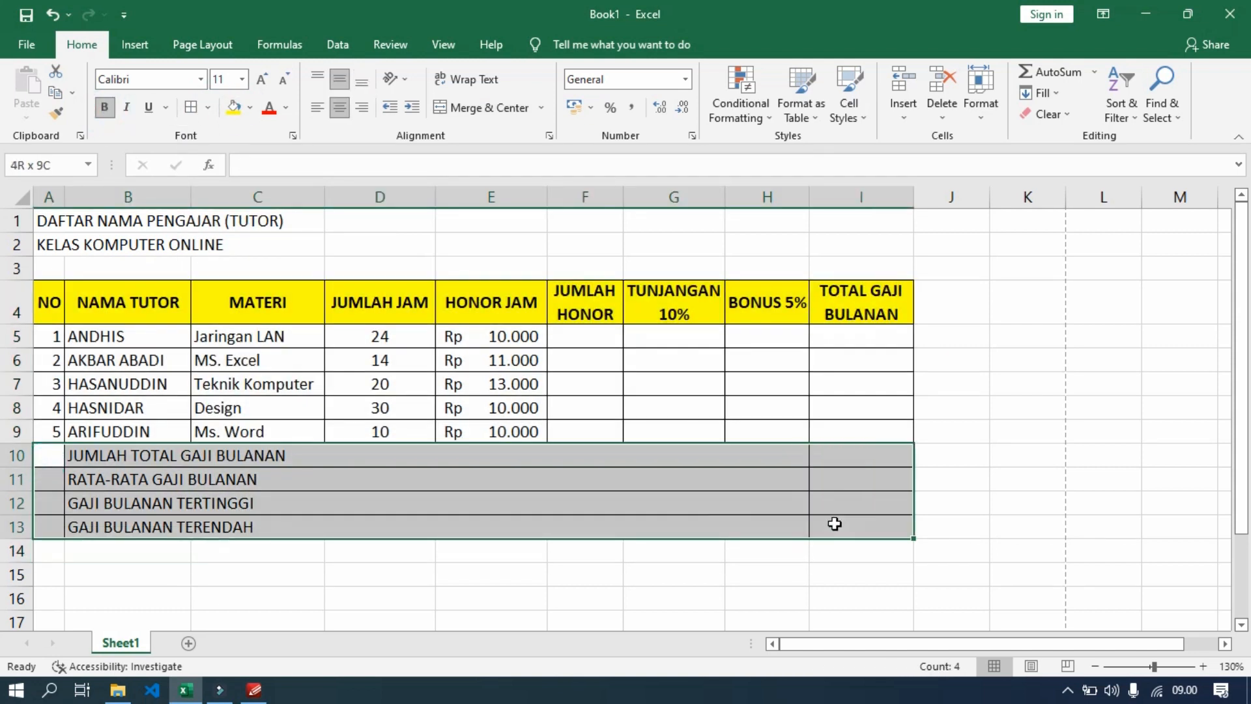
left_click(235, 109)
left_click(425, 571)
Step: Merge and center the two title lines in rows 1 and 2 across columns A to I and make them bold
left_click_drag(47, 222, 906, 220)
left_click(482, 107)
left_click_drag(48, 244, 905, 244)
left_click(482, 107)
left_click(585, 616)
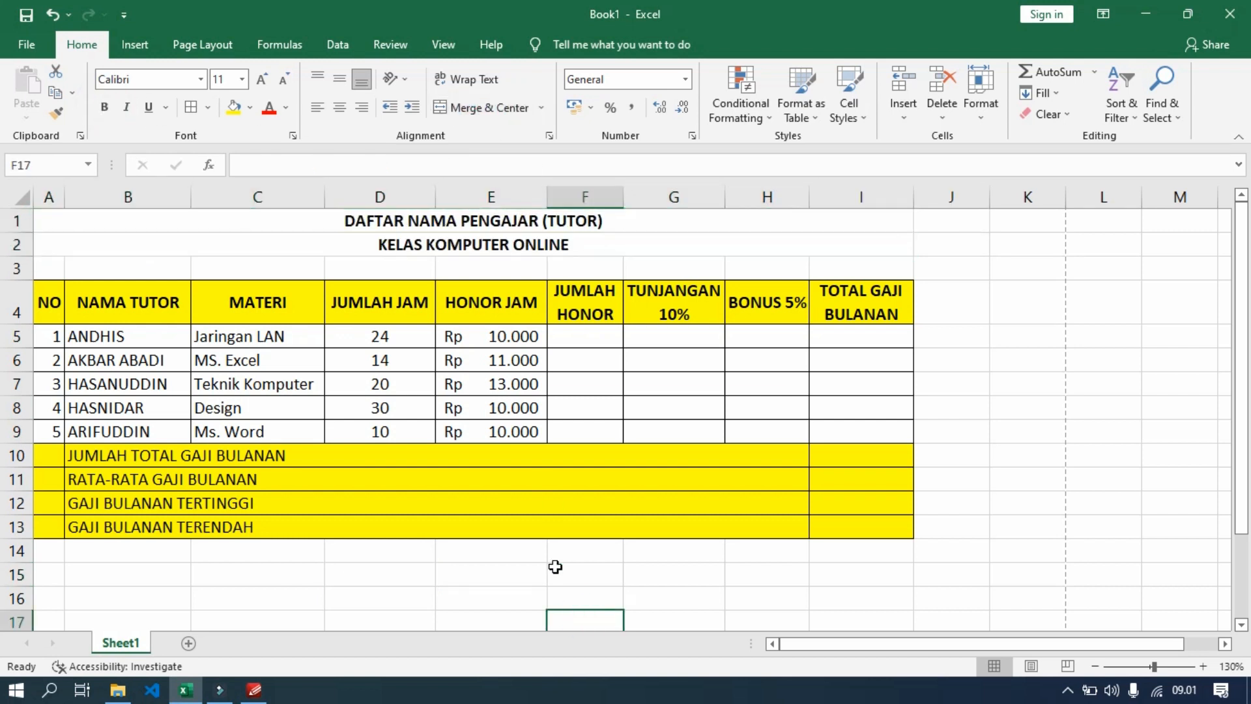
Step: Remove the vertical border between columns A and B in the summary rows 10 to 13
scroll(499, 464, "down", 3)
left_click_drag(54, 395, 56, 443)
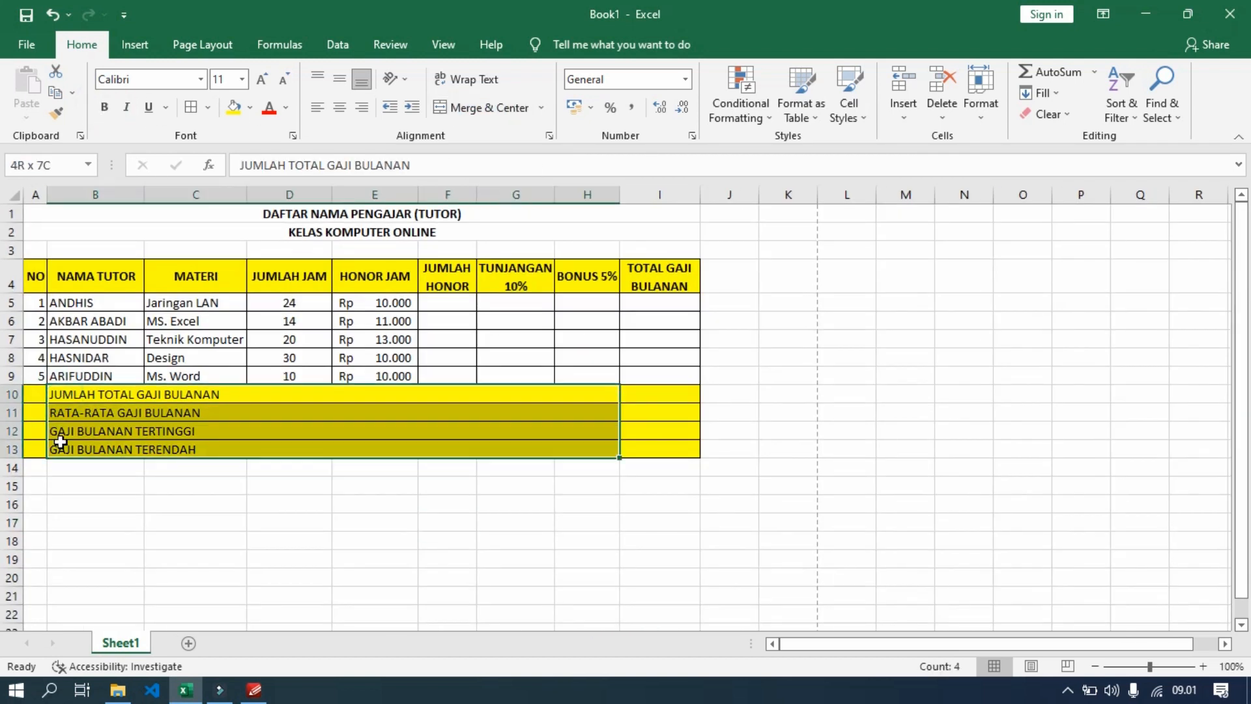
left_click(207, 108)
left_click(235, 579)
left_click(268, 303)
left_click(438, 470)
left_click(374, 540)
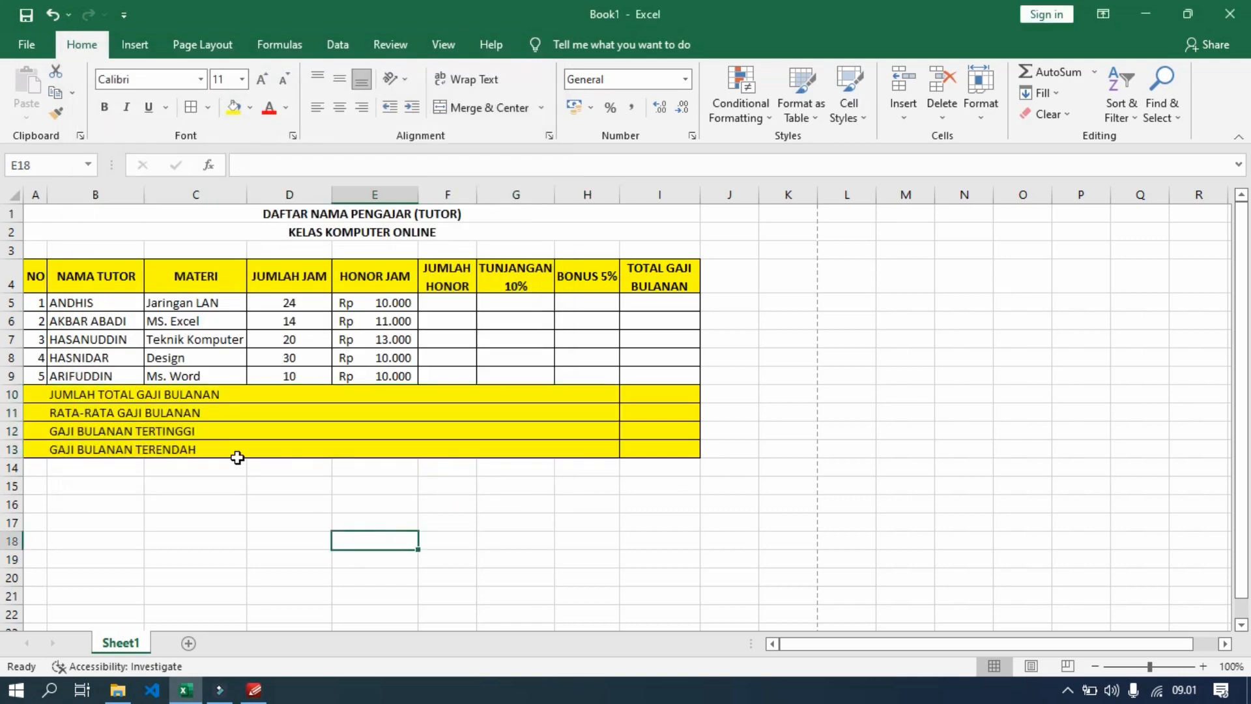
Step: Calculate the first tutor's JUMLAH HONOR in F5 with =D5*E5 and widen column F to fit the amount
scroll(220, 321, "up", 1)
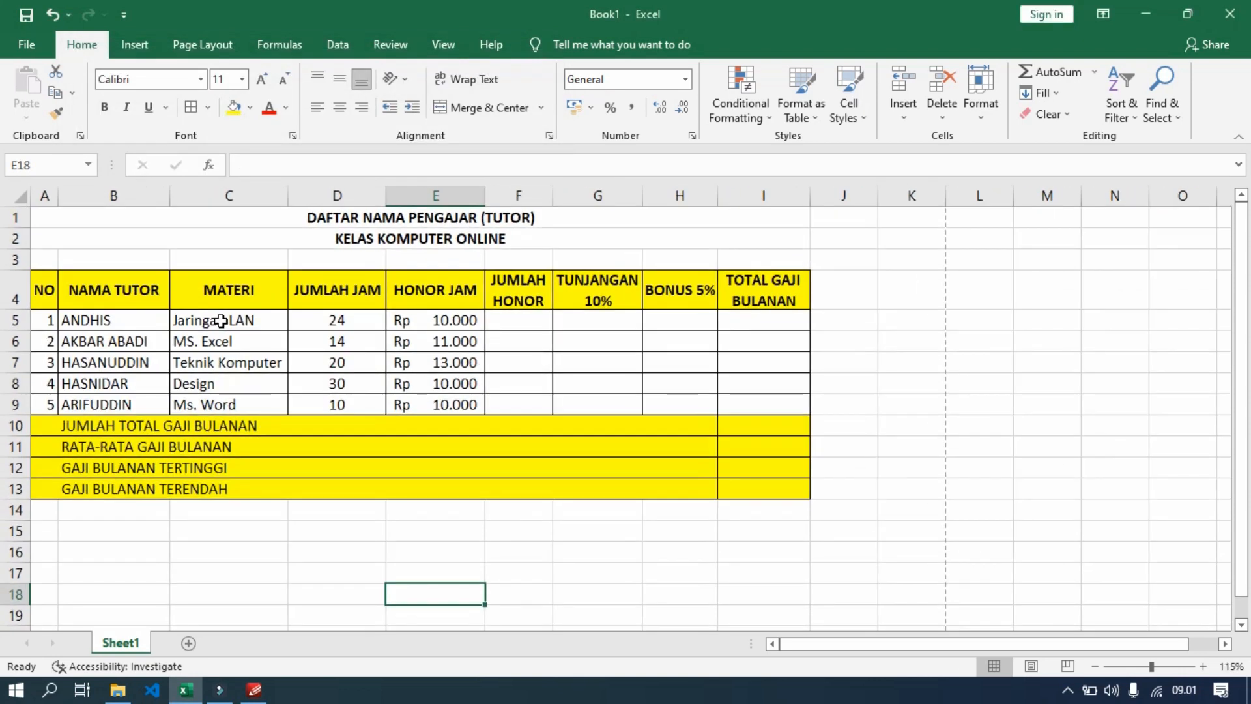
scroll(221, 320, "up", 3)
scroll(221, 321, "down", 3)
scroll(221, 320, "down", 1)
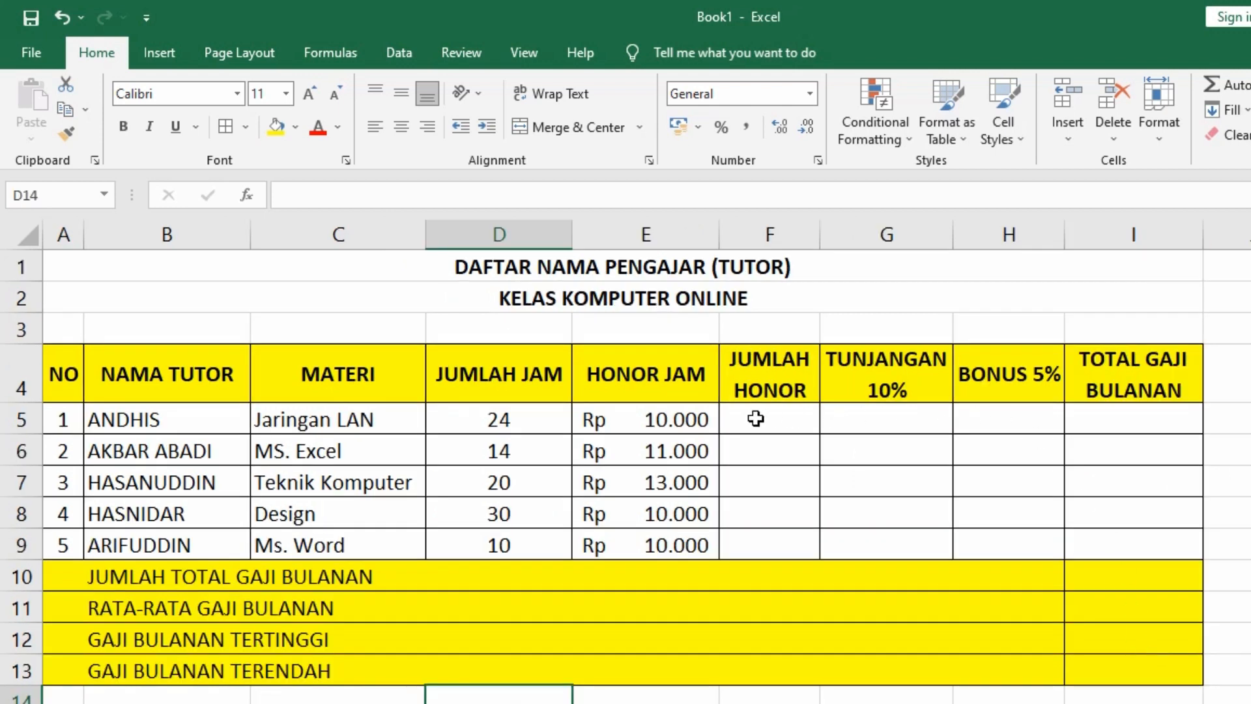
left_click(755, 418)
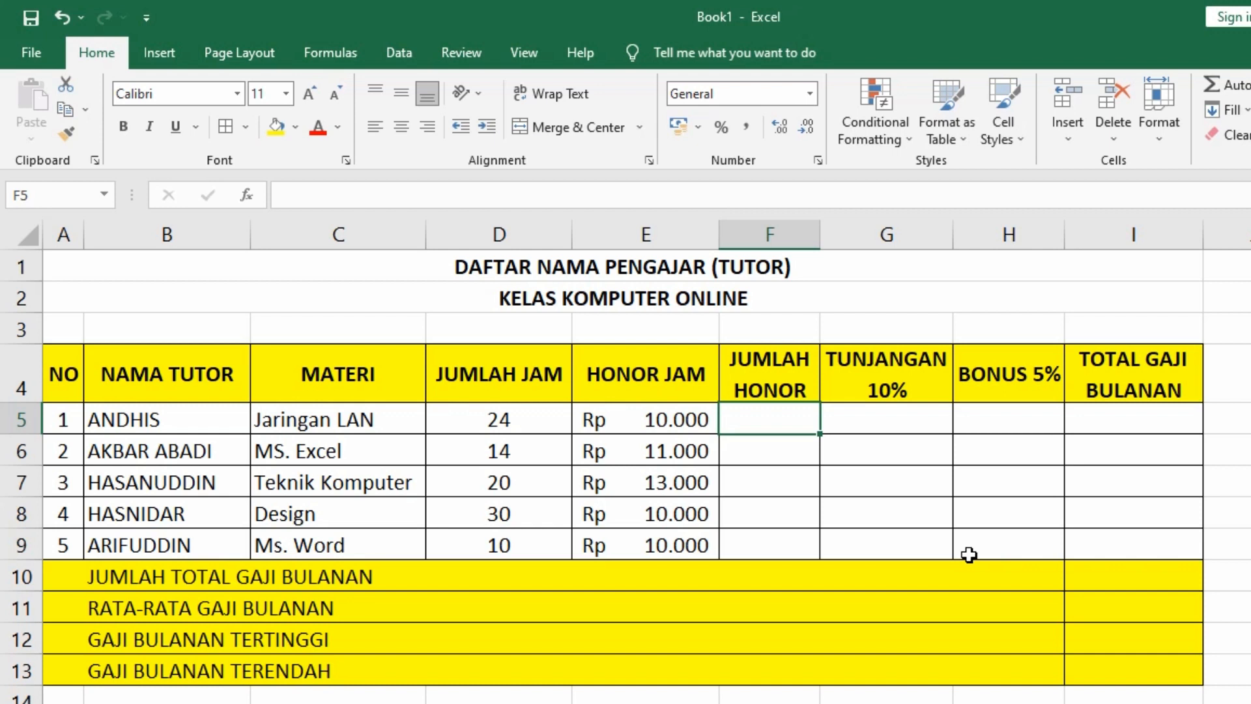
type("=")
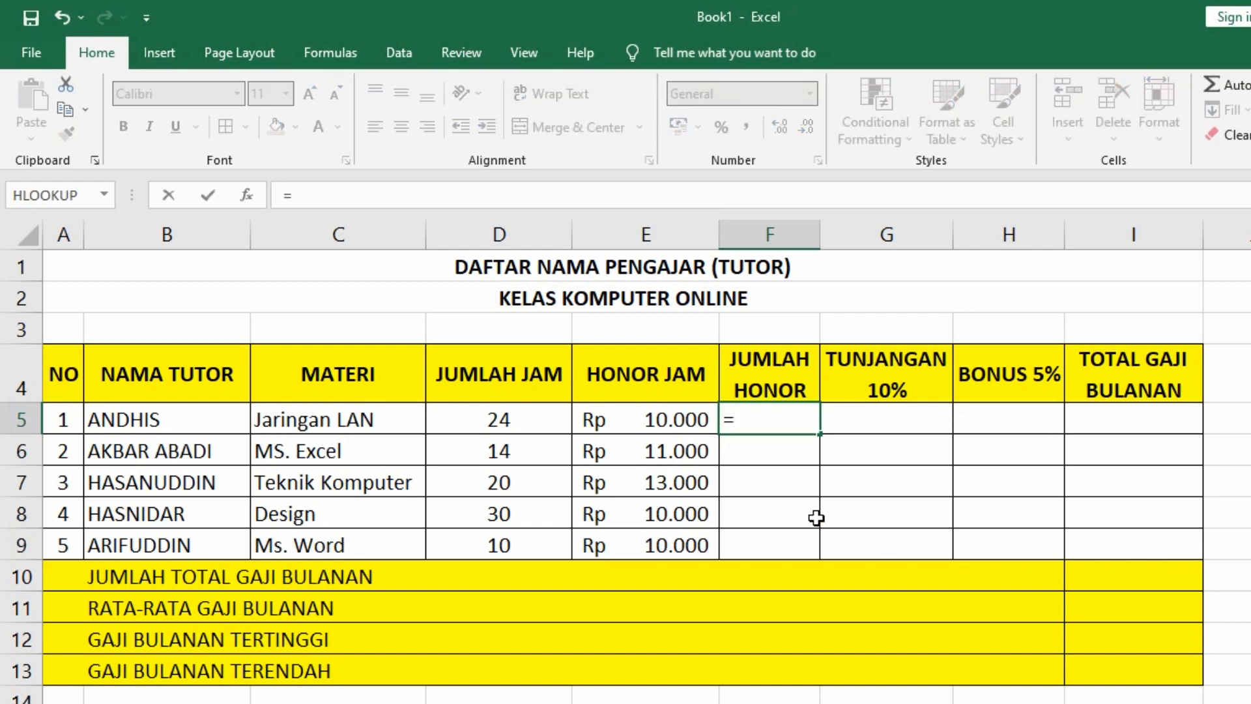
left_click(523, 421)
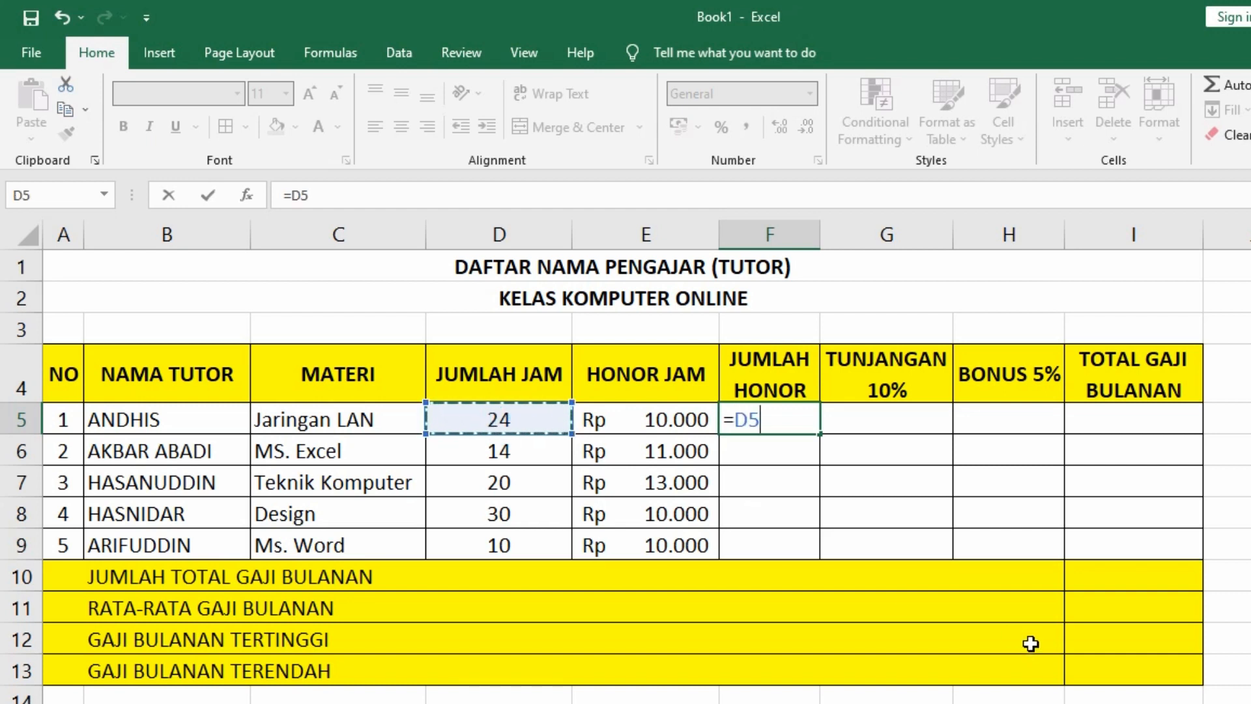
type("*")
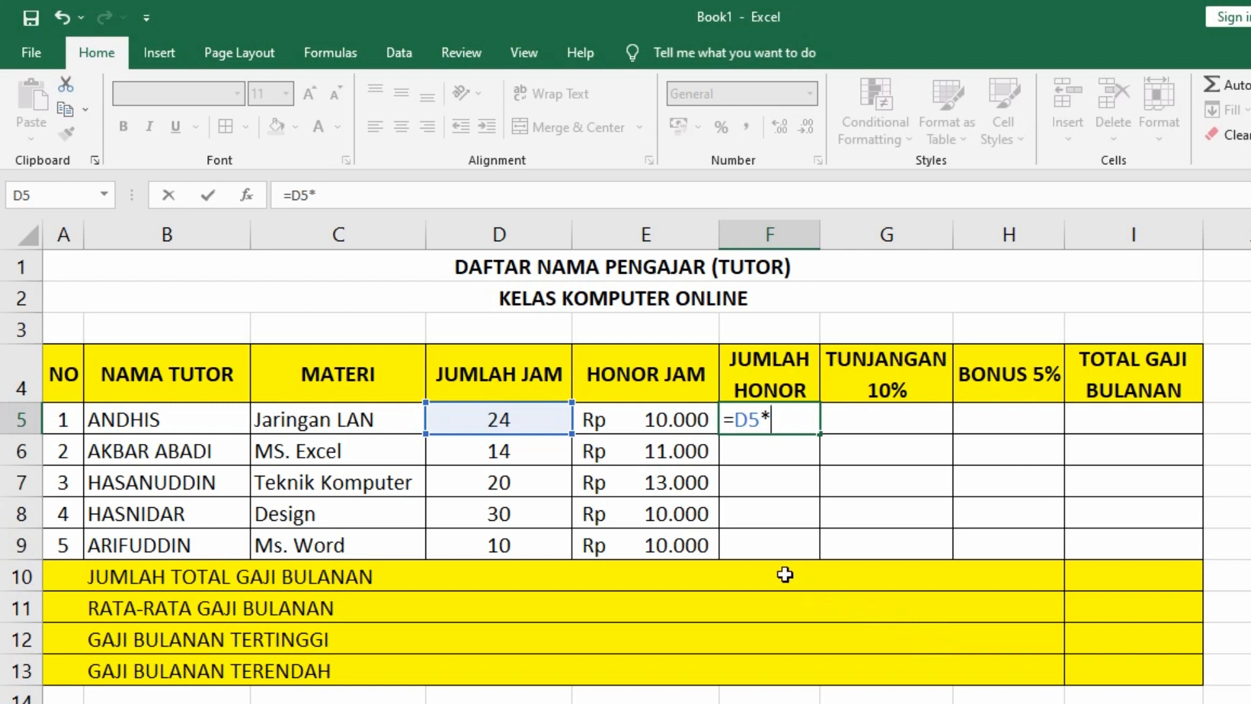
left_click(654, 420)
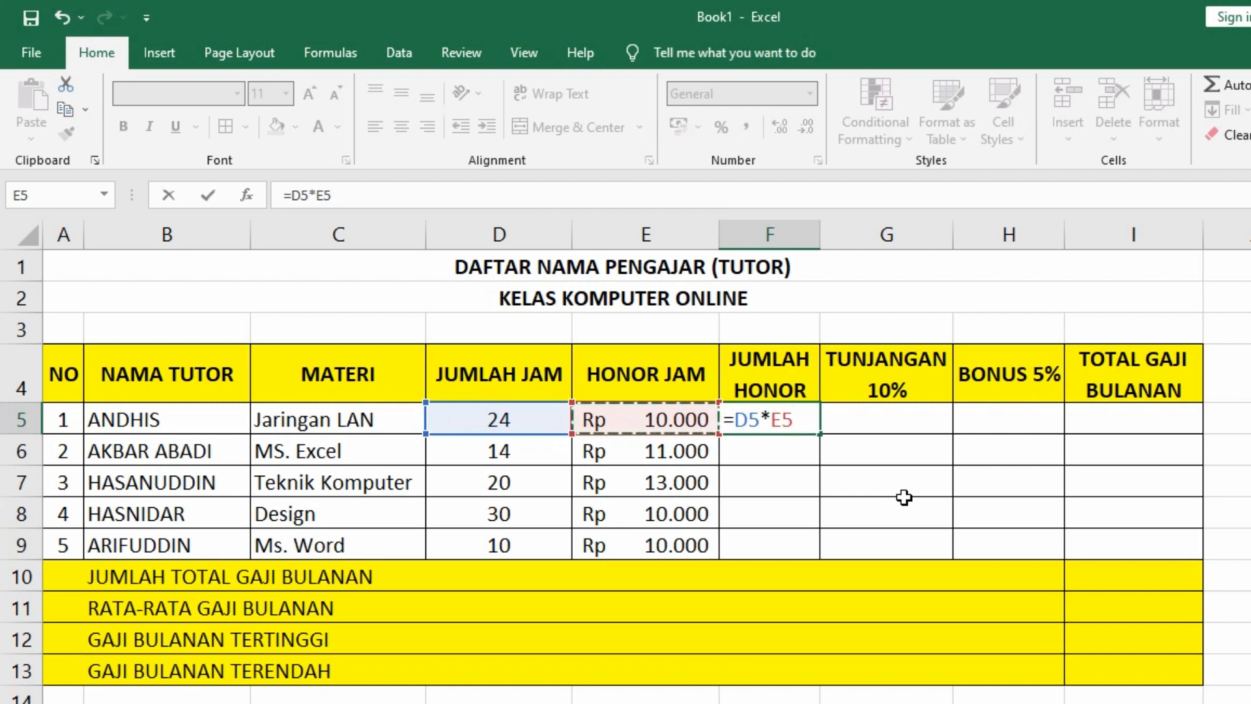
key("Return")
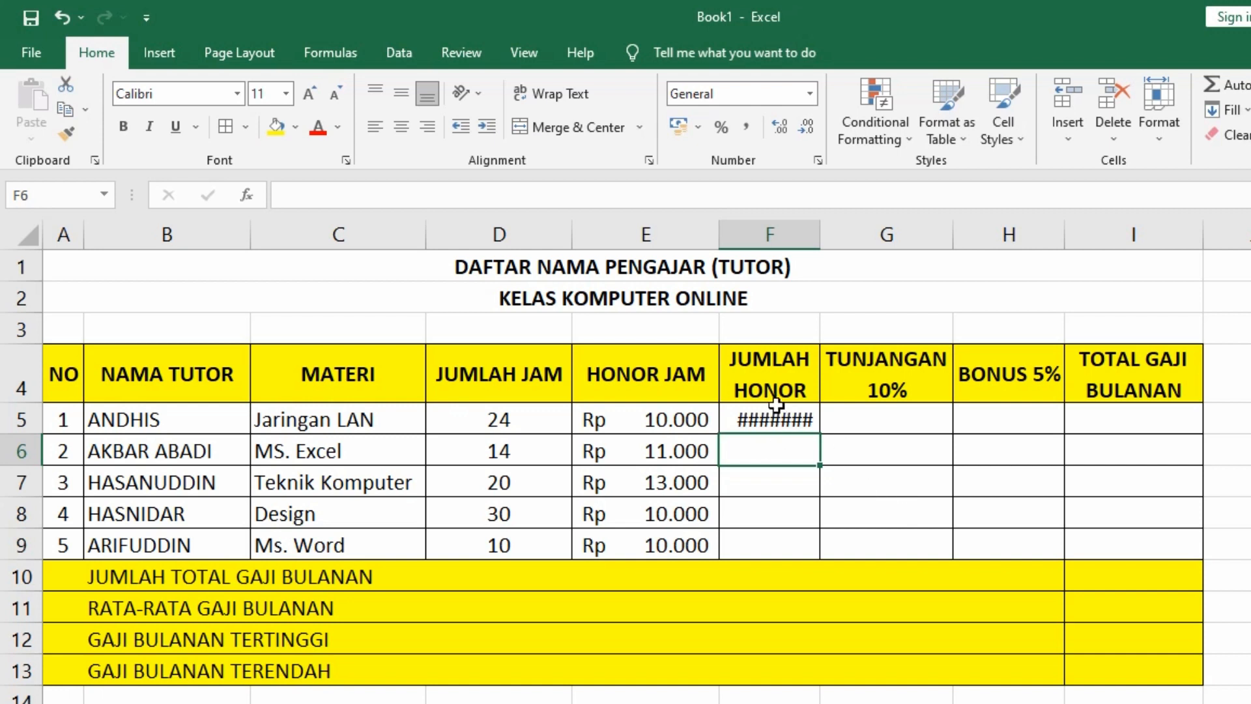
left_click_drag(821, 239, 857, 254)
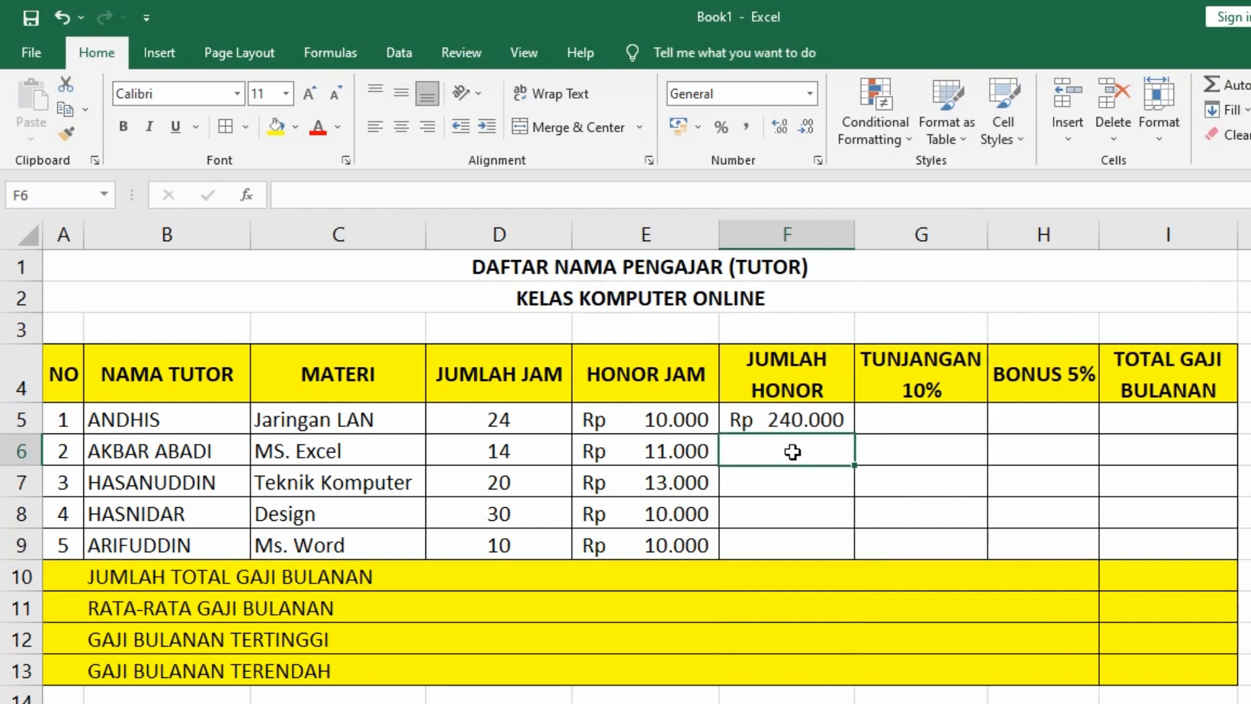
Step: Copy the JUMLAH HONOR formula from F5 down to F9
scroll(793, 452, "up", 3)
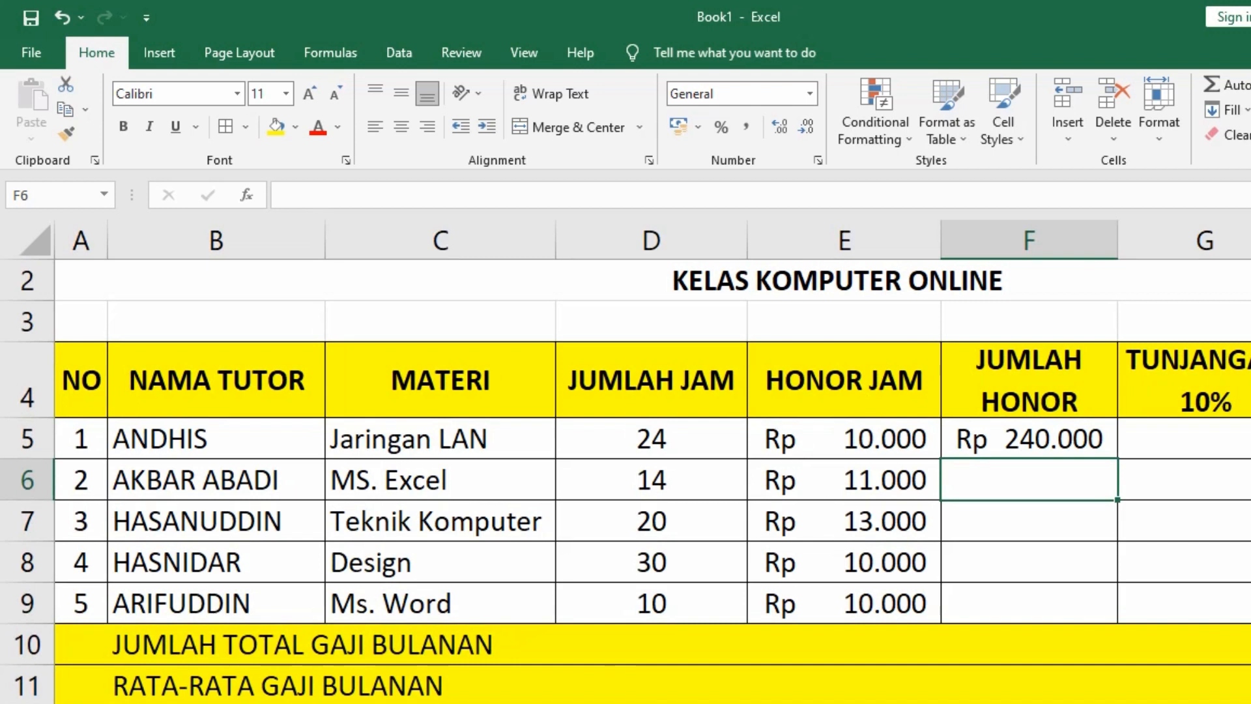
scroll(652, 456, "right", 2)
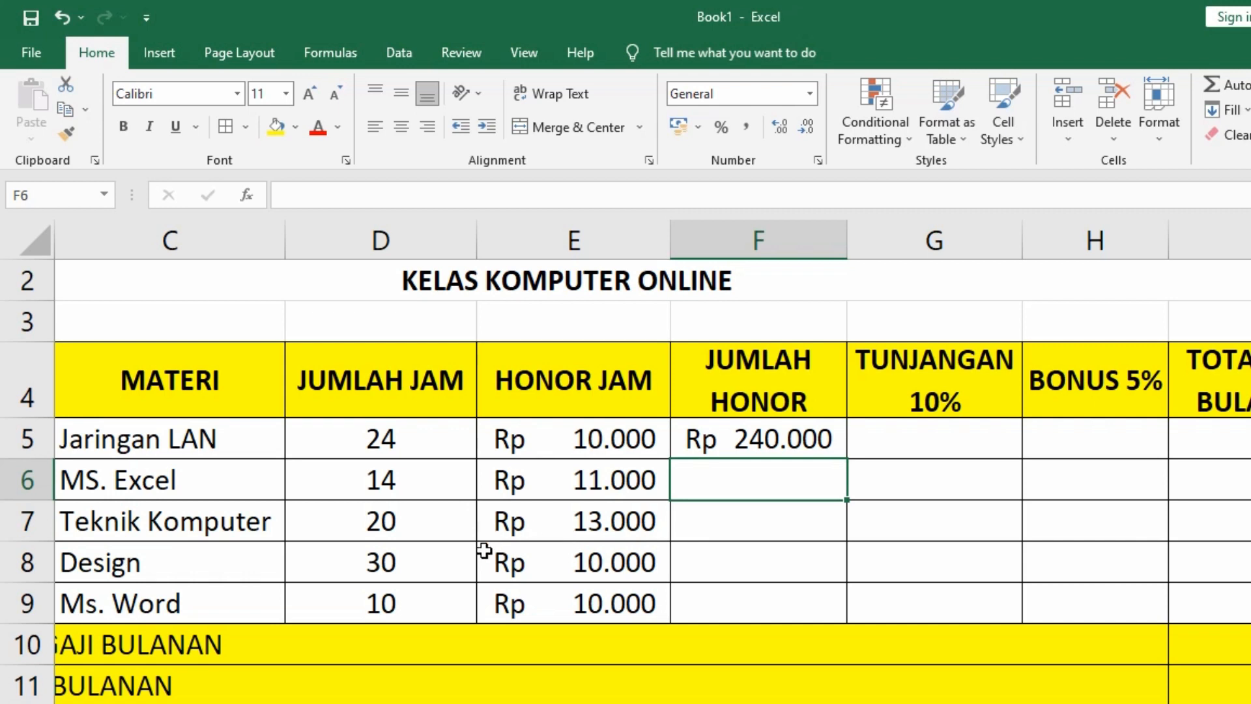
left_click(805, 448)
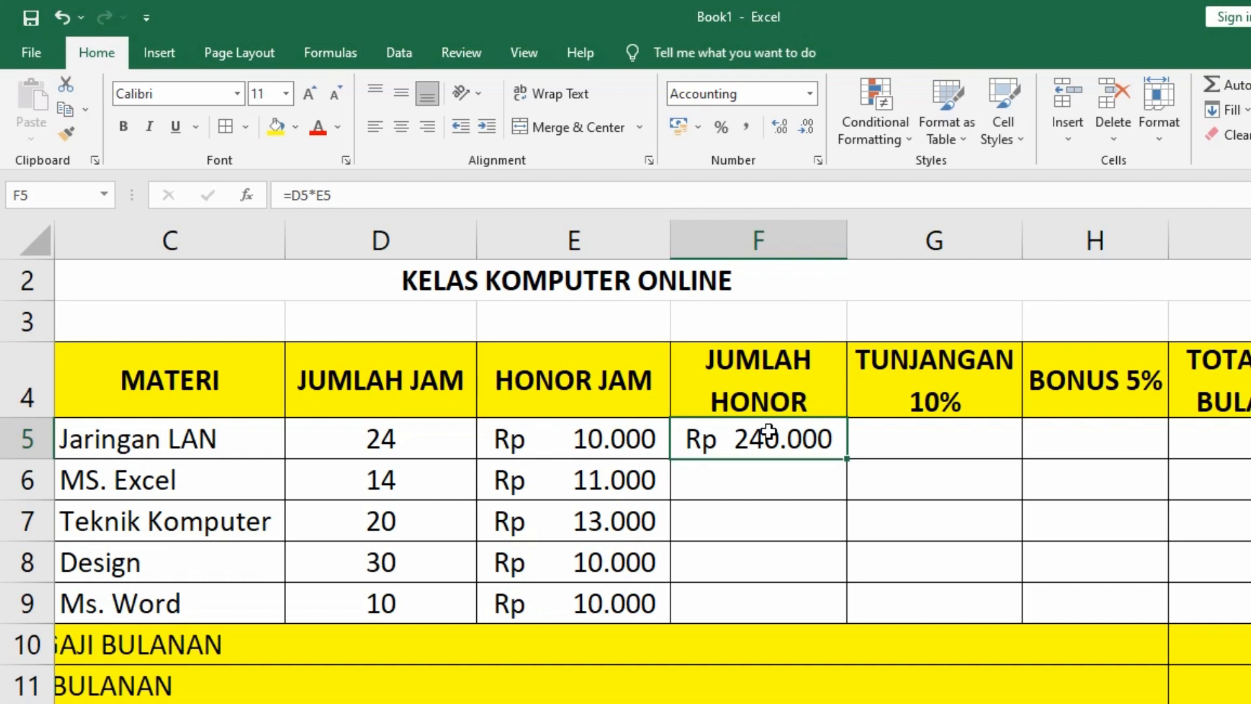
left_click(845, 462)
left_click_drag(846, 462, 853, 616)
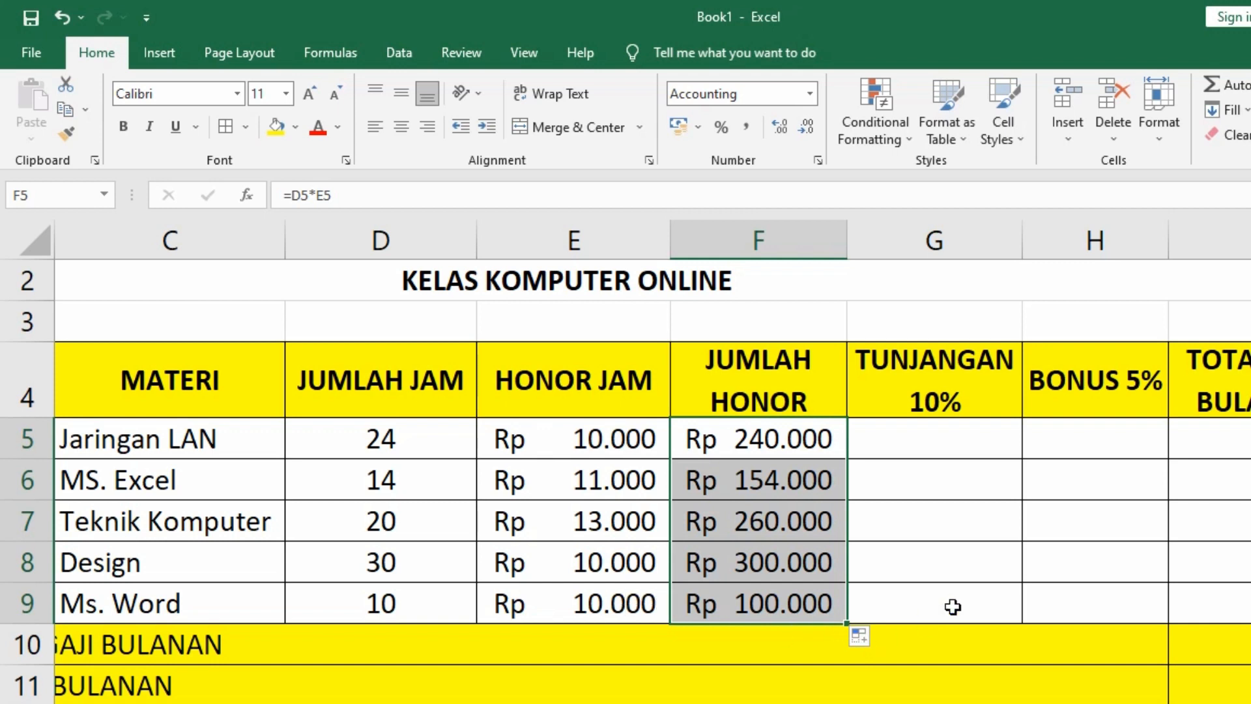
Step: Calculate TUNJANGAN 10% in G5 with =F5*10% and copy the formula down to G9
left_click(918, 442)
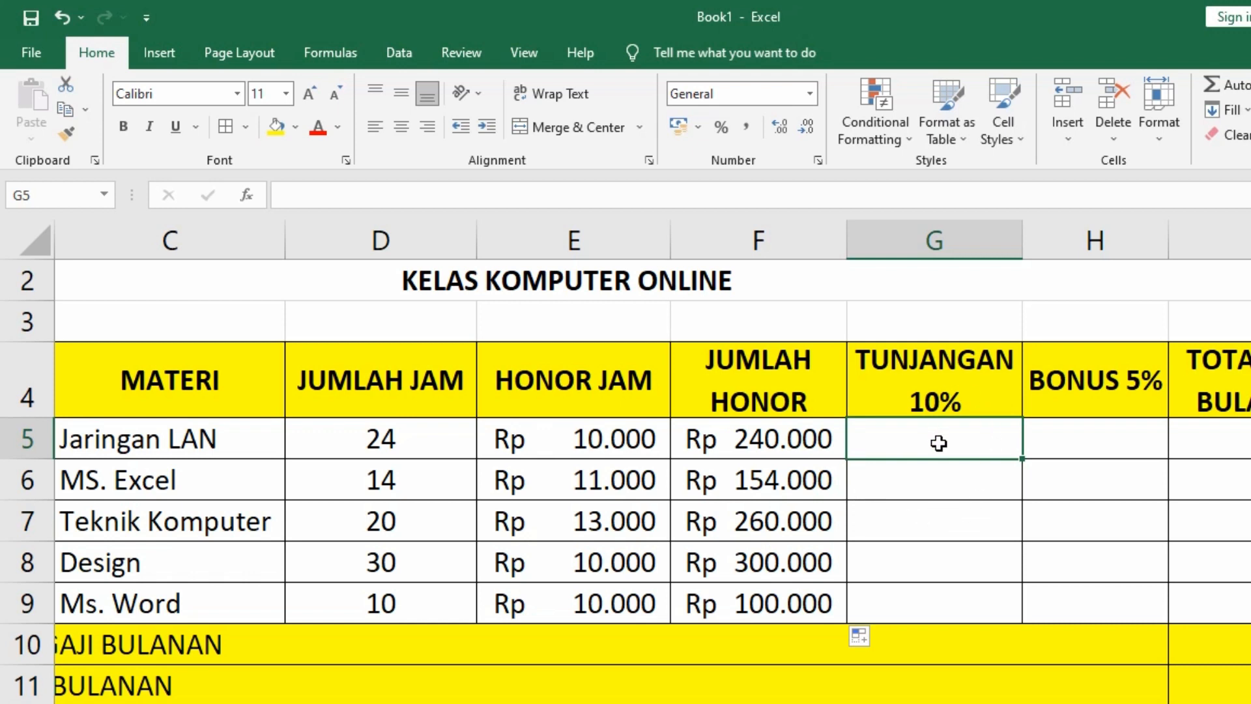
type("=")
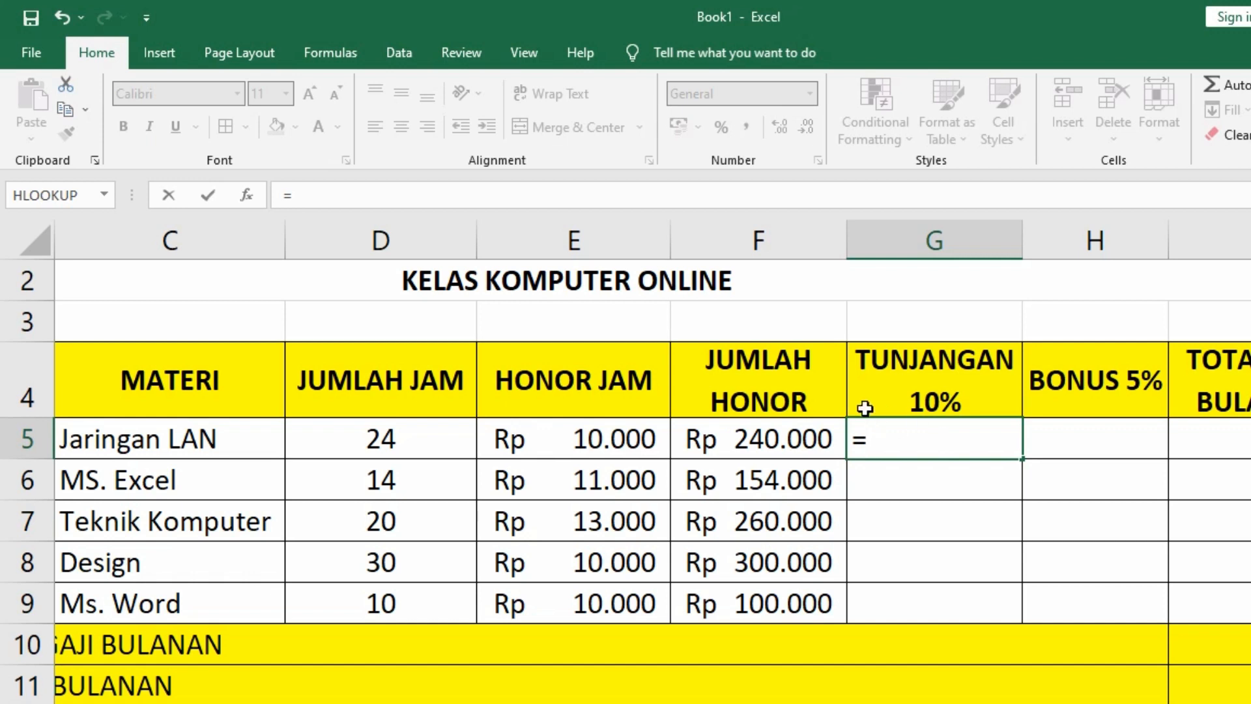
left_click(738, 445)
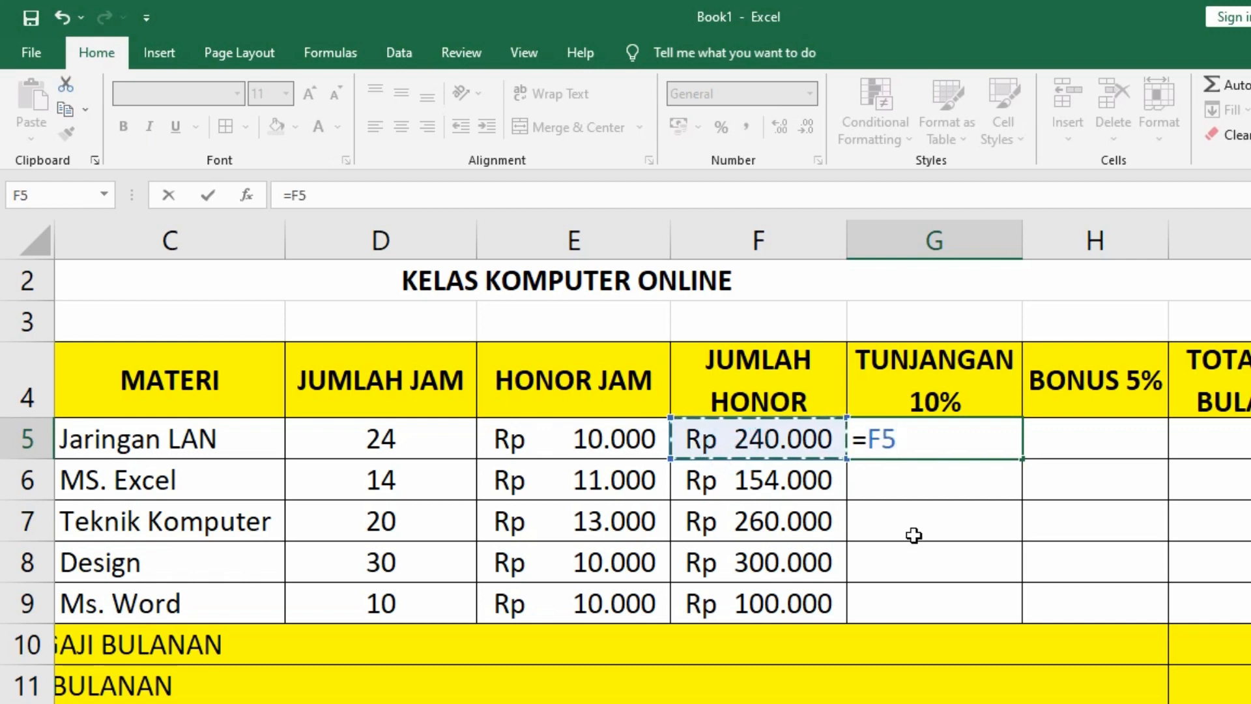
type("*")
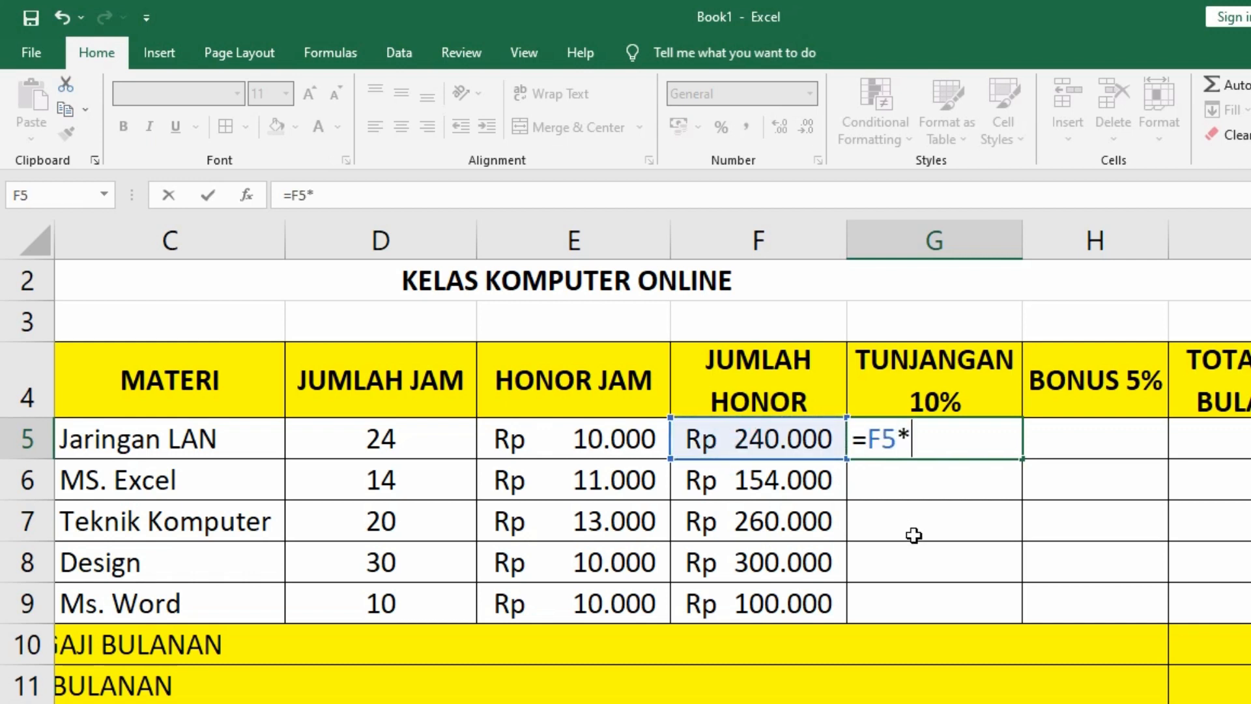
type("10")
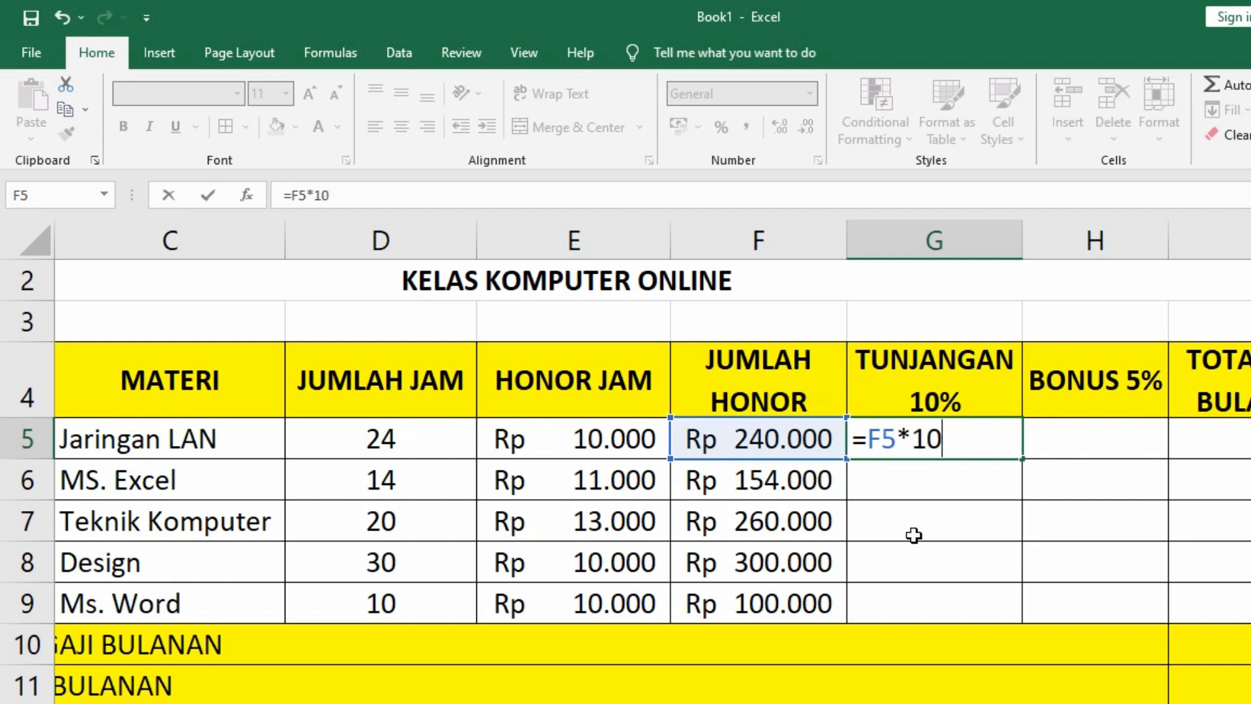
type("%")
key("Return")
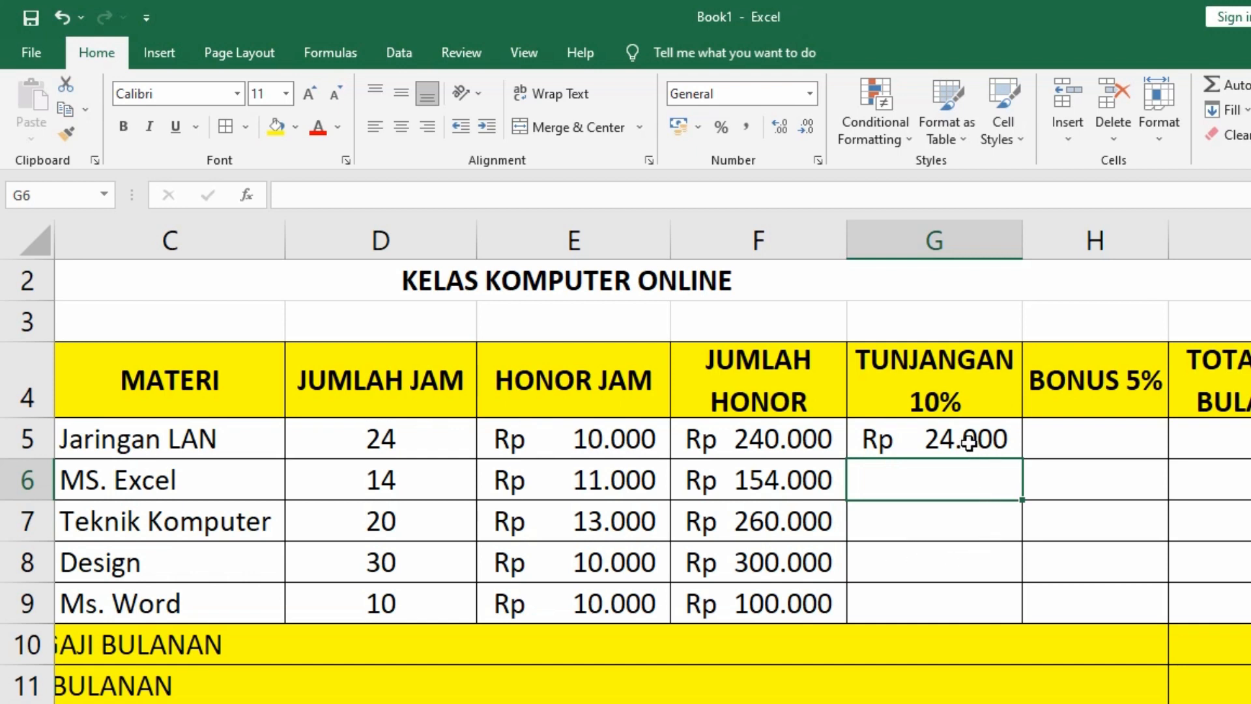
left_click(937, 443)
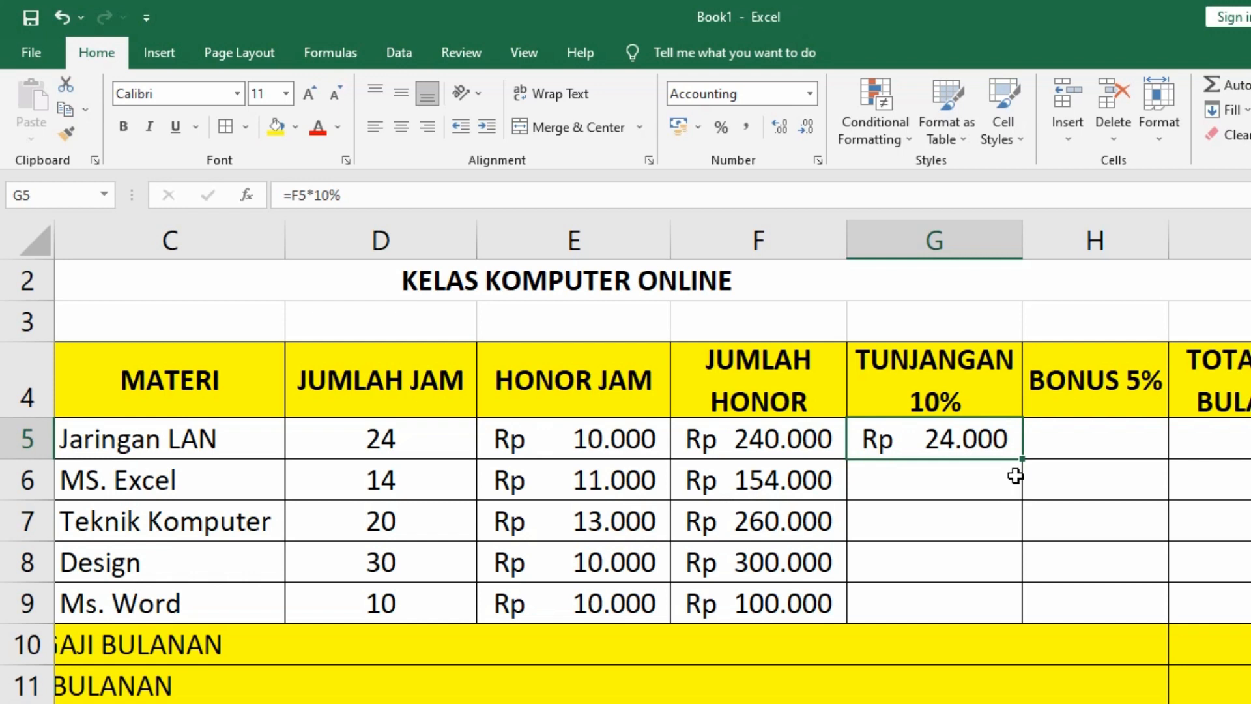
left_click_drag(1024, 458, 1013, 619)
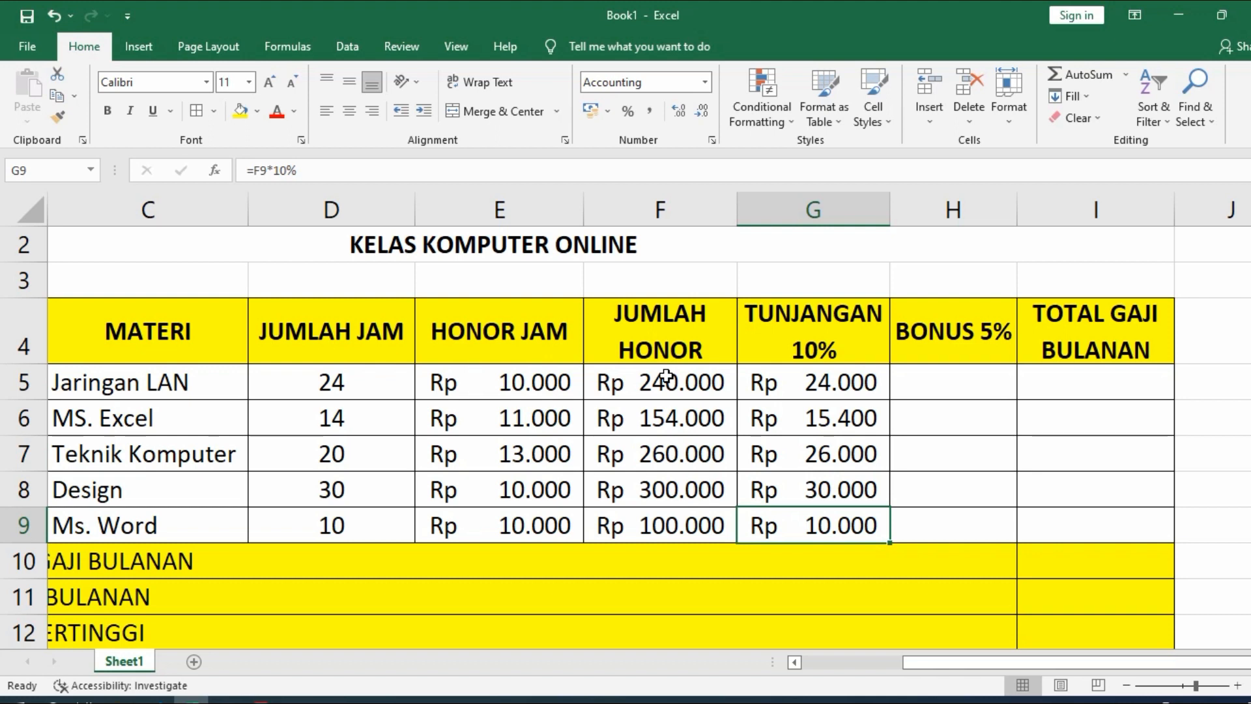
Step: Calculate BONUS 5% in H5 with =F5*5% and copy the formula down to H9
left_click(947, 382)
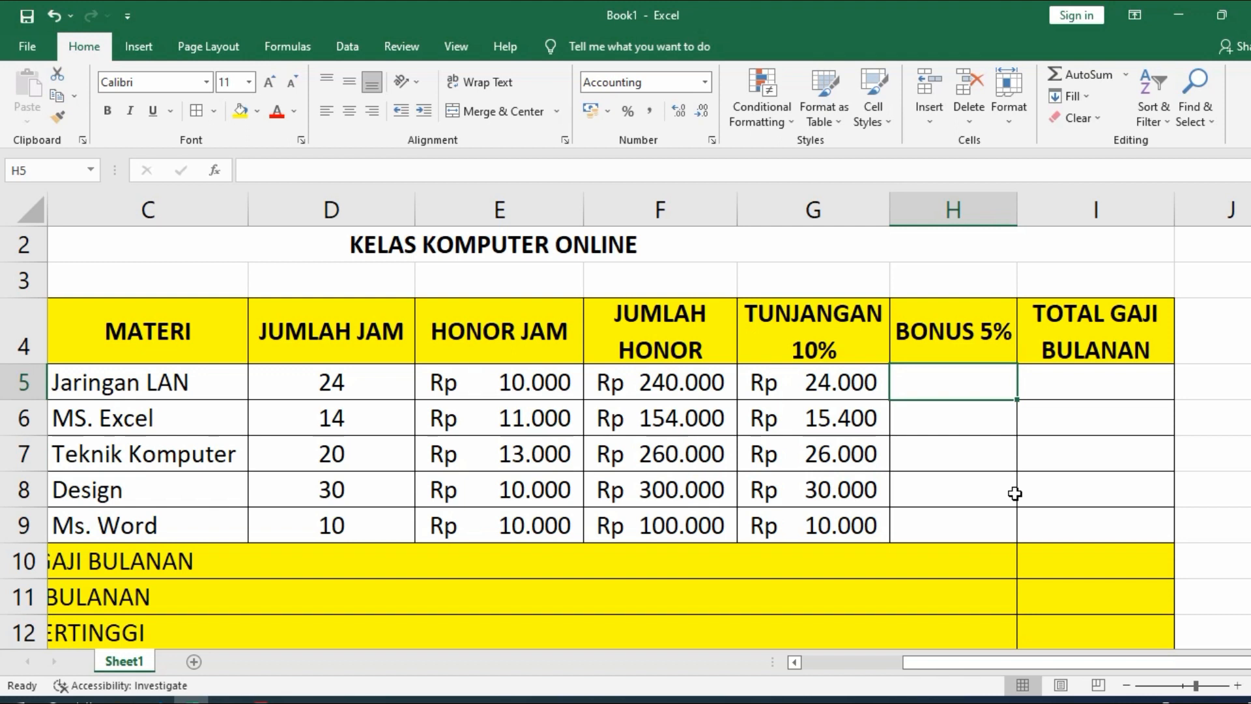
type("=")
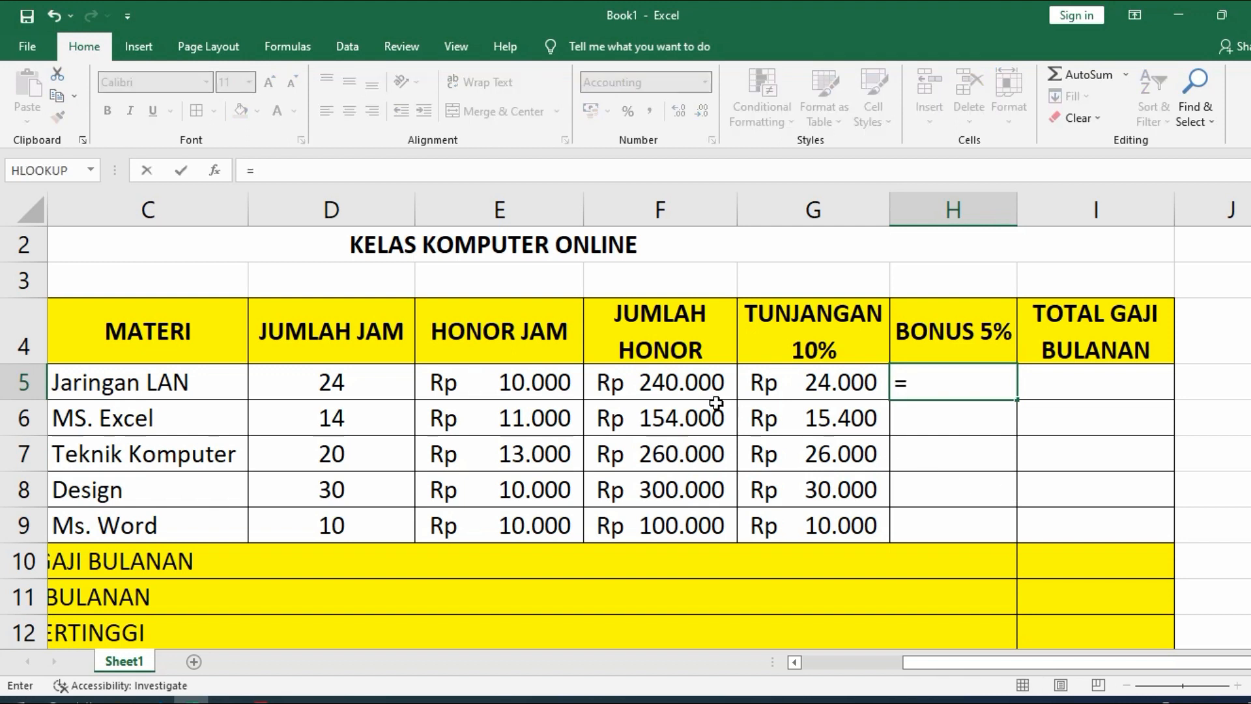
left_click(677, 385)
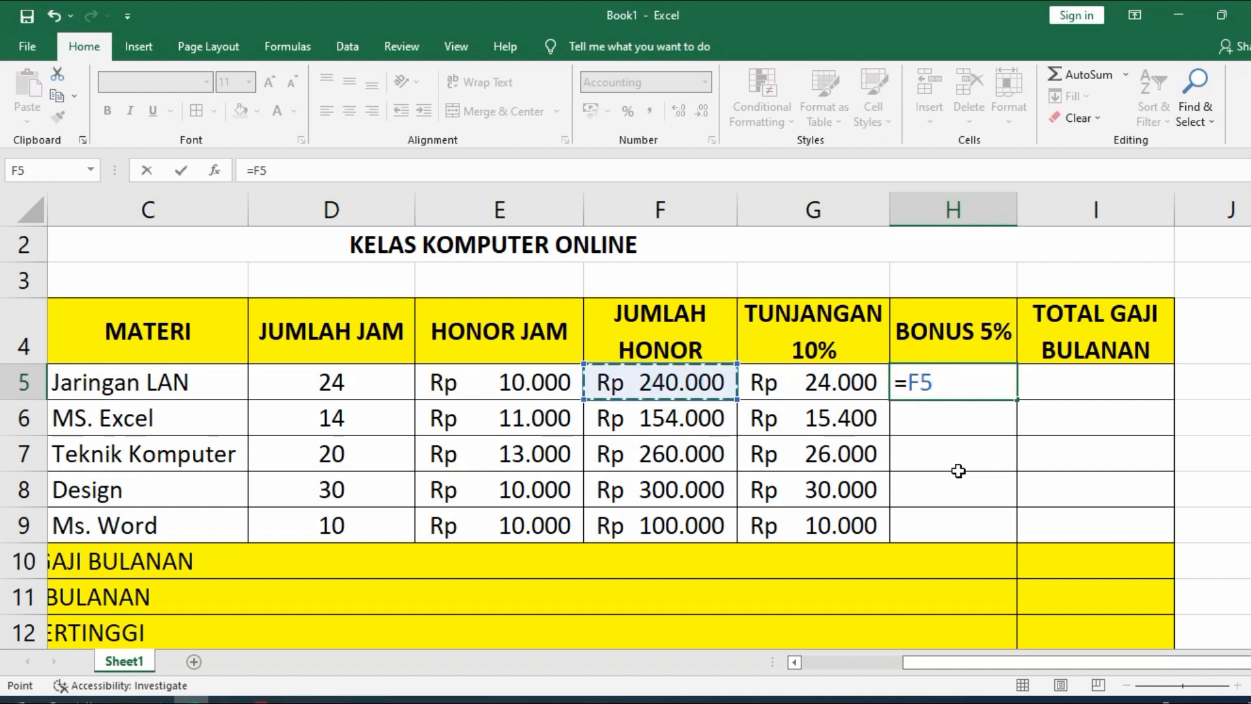
type("*")
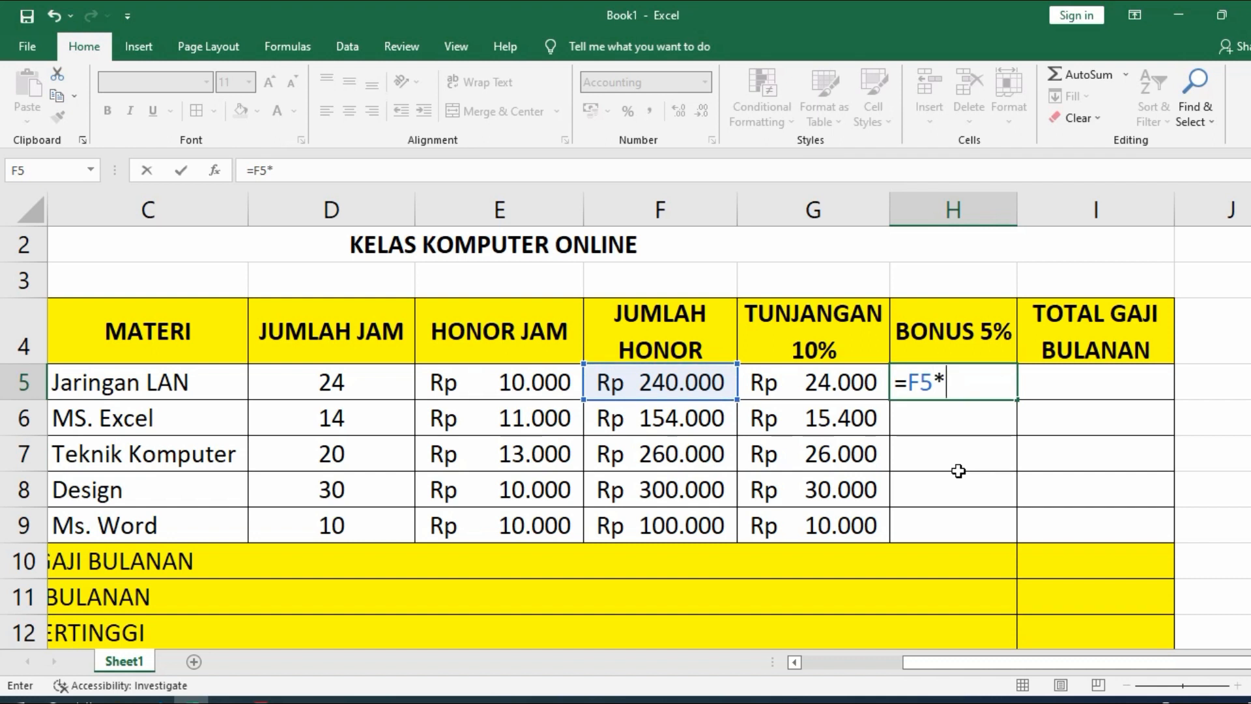
type("5%")
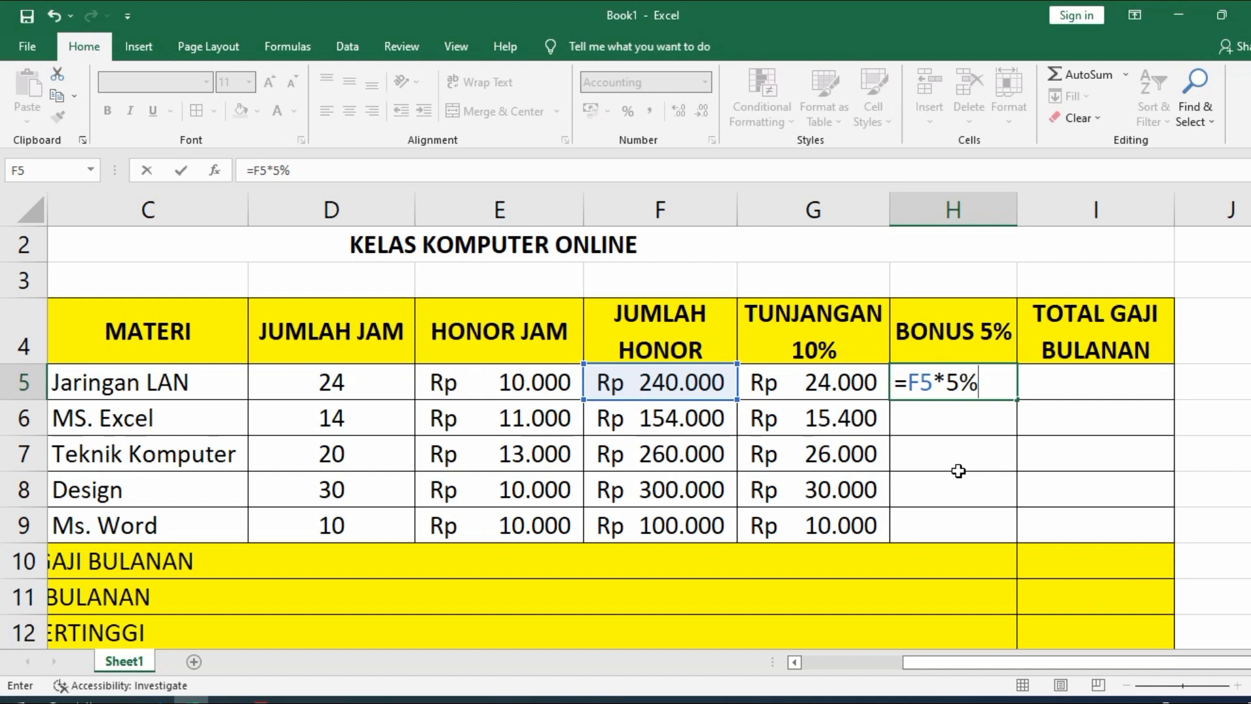
key("Return")
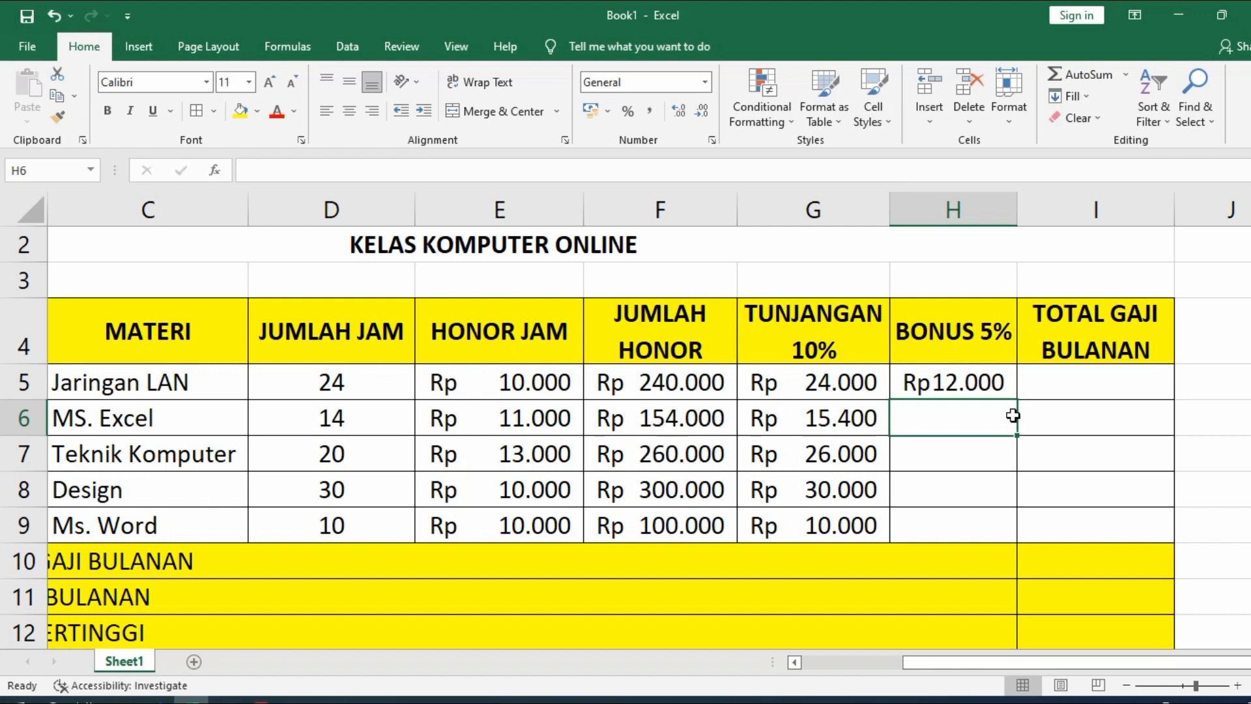
left_click(1000, 391)
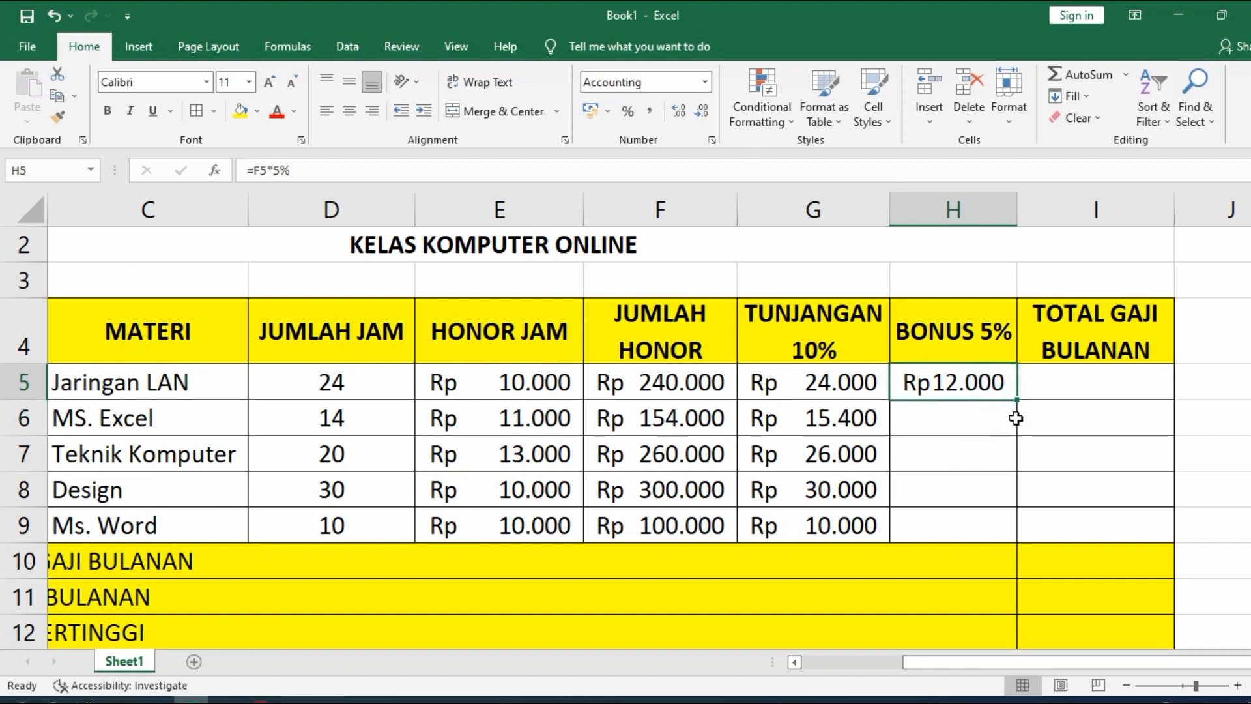
left_click_drag(1021, 400, 1022, 415)
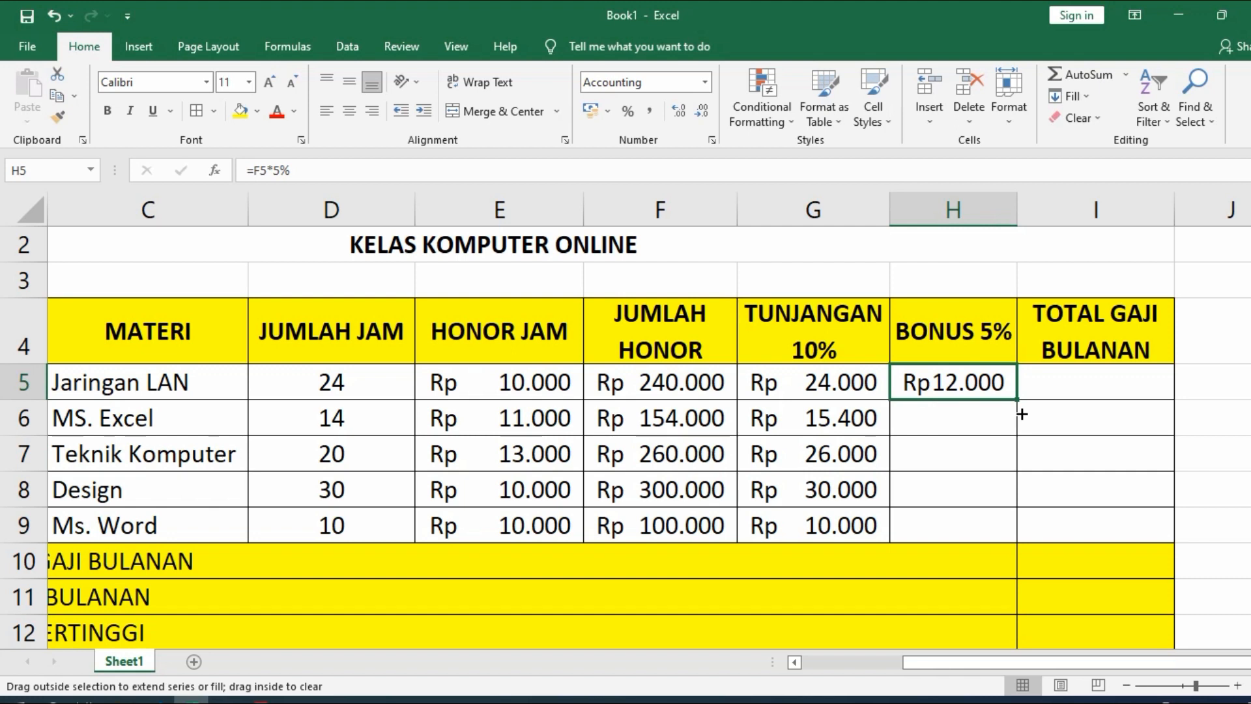
left_click_drag(1021, 415, 1014, 533)
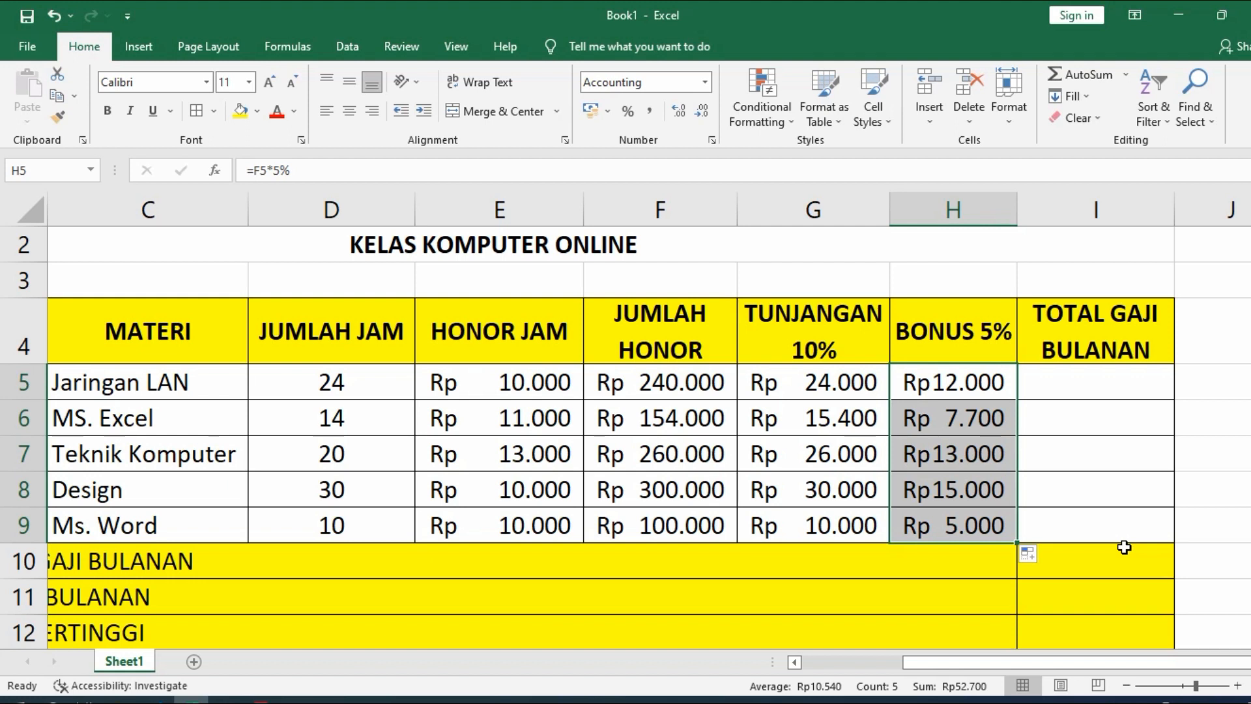
key("ctrl+Down")
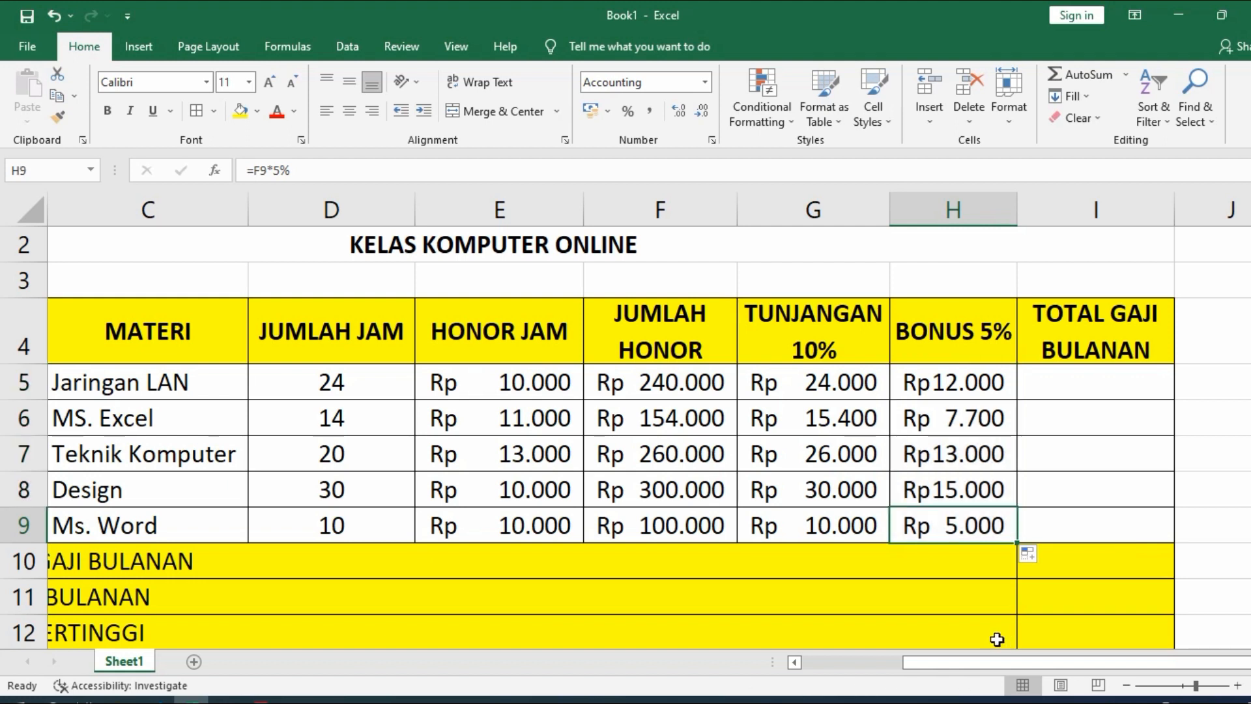
Step: Calculate TOTAL GAJI BULANAN in I5 with =F5+G5+H5 and copy the formula down to I9
left_click(1085, 390)
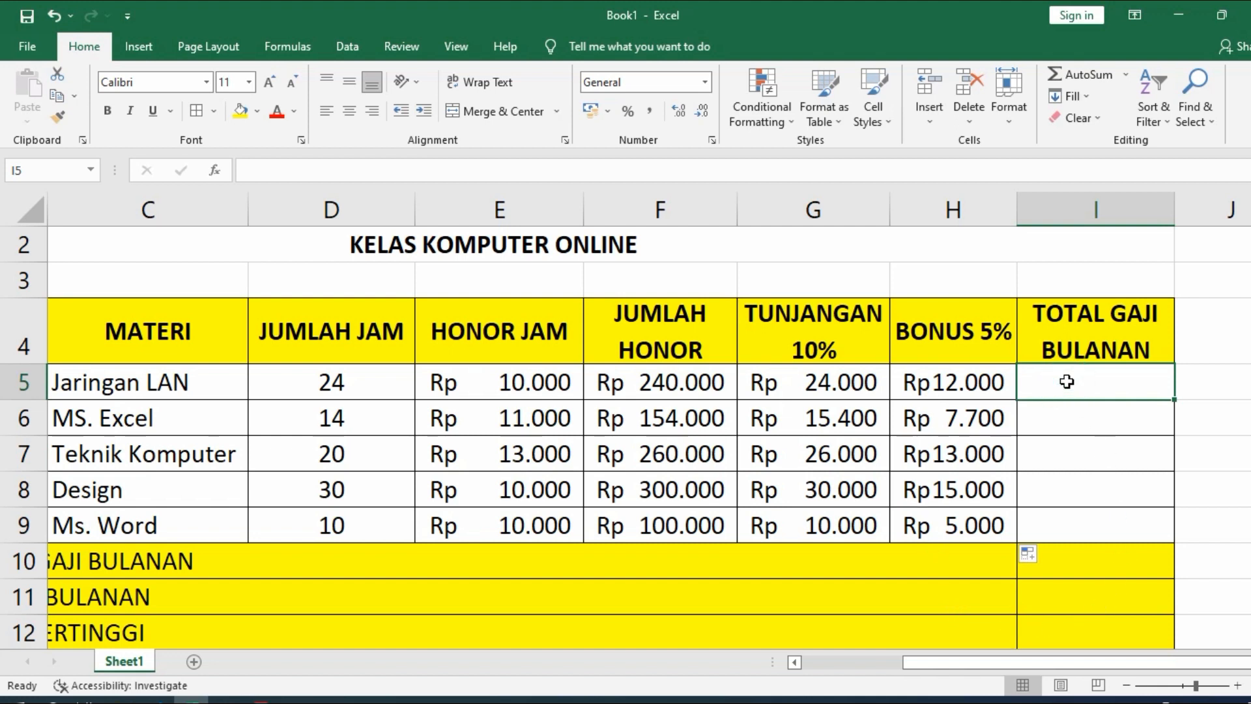
type("=")
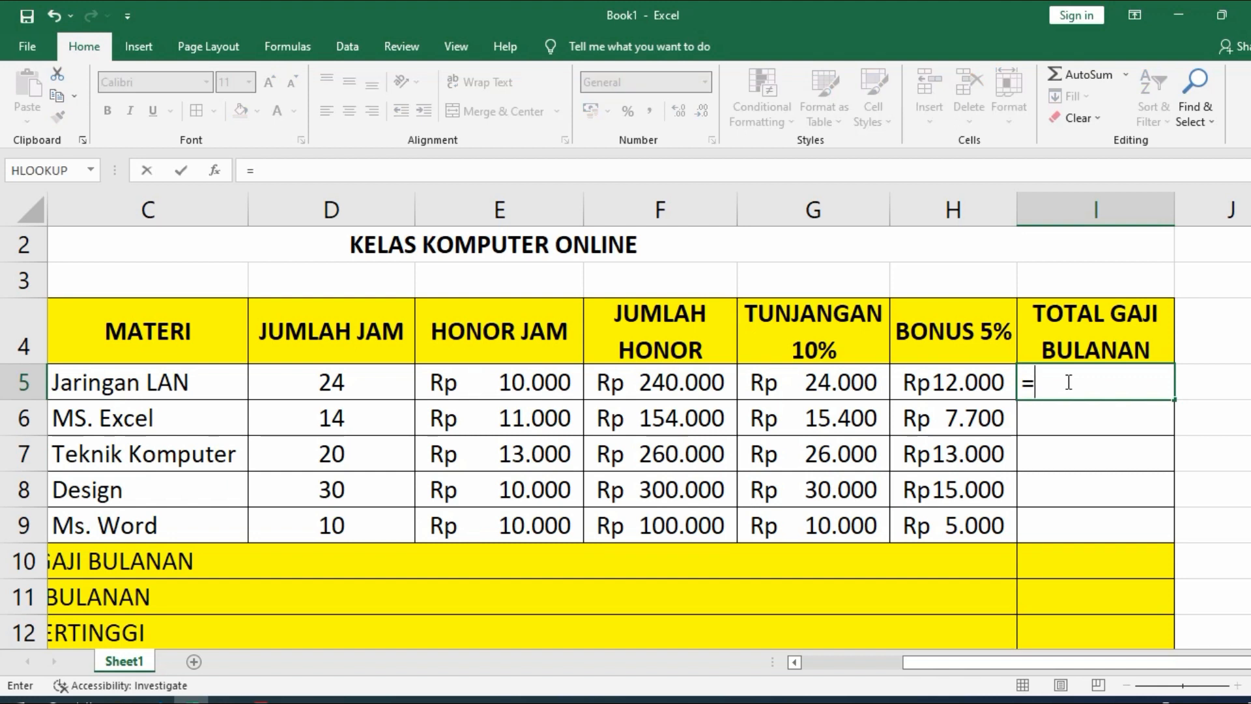
left_click(680, 385)
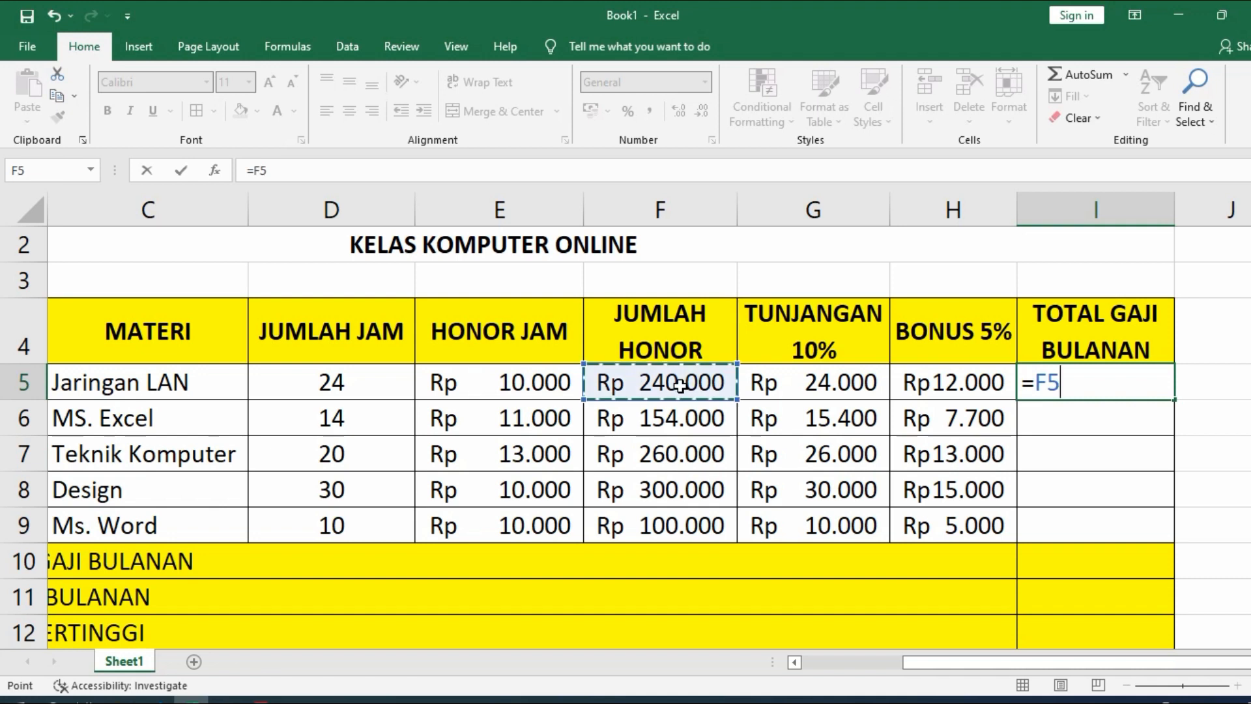
type("+")
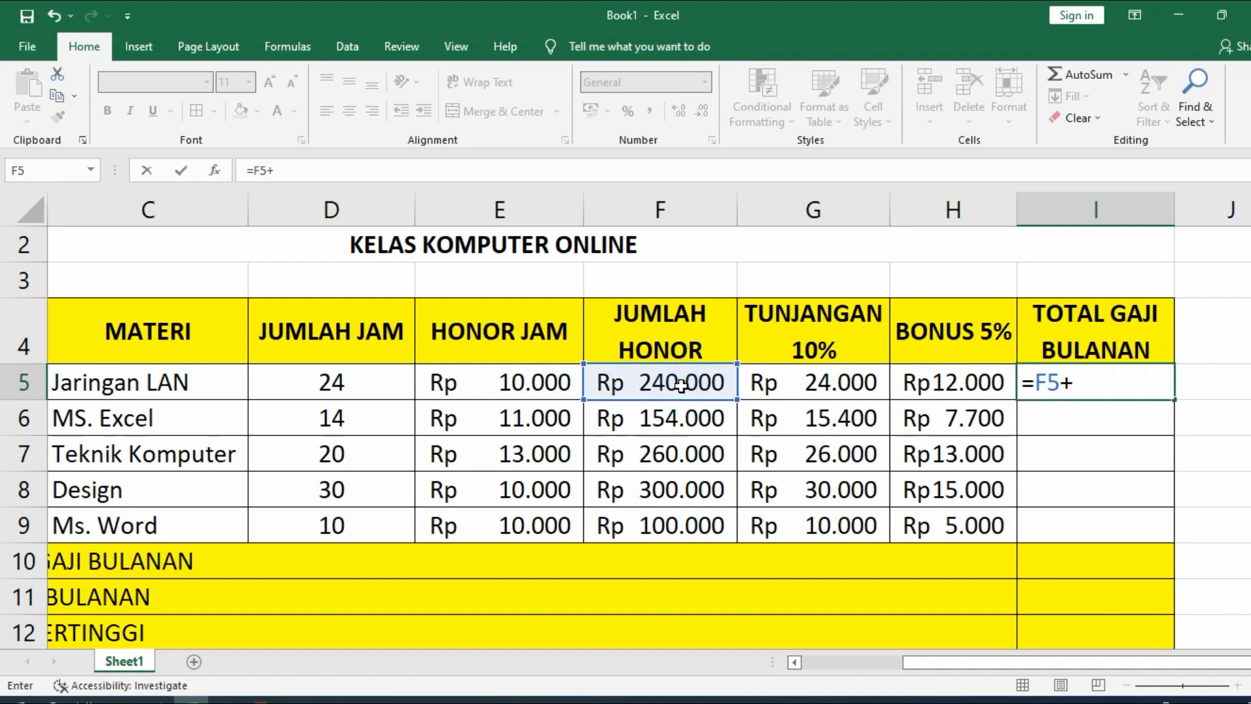
left_click(799, 383)
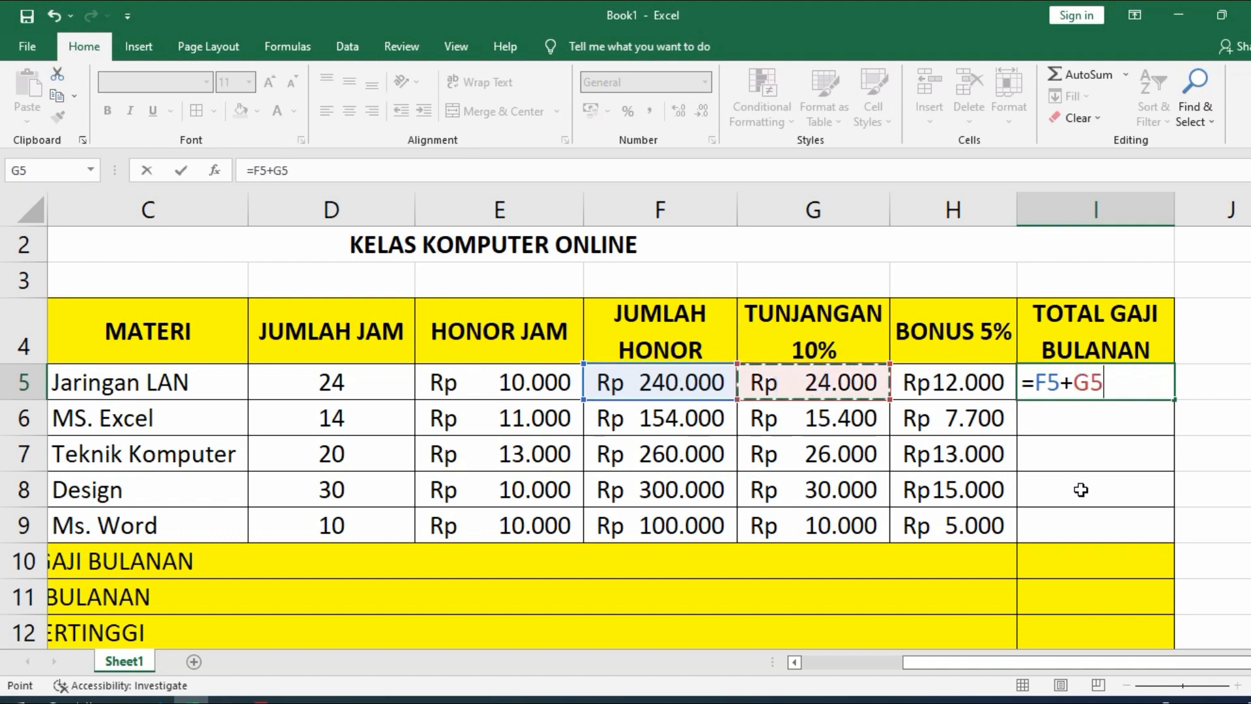
type("+")
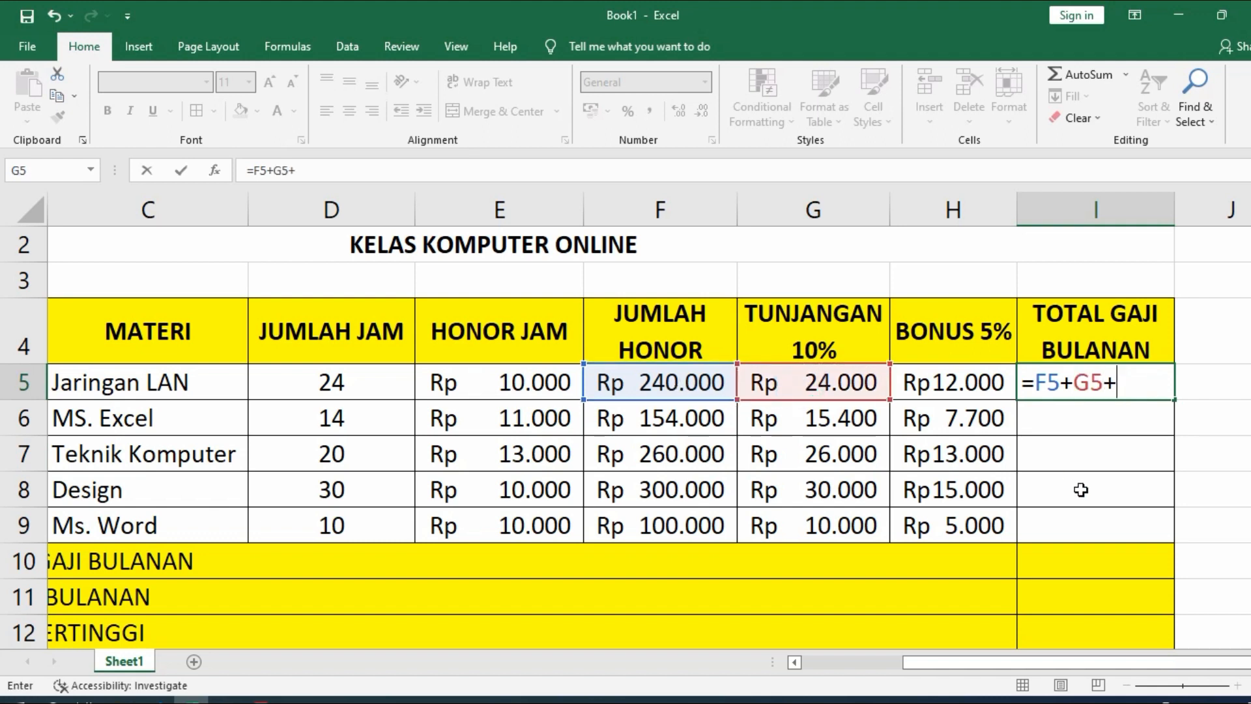
left_click(1002, 389)
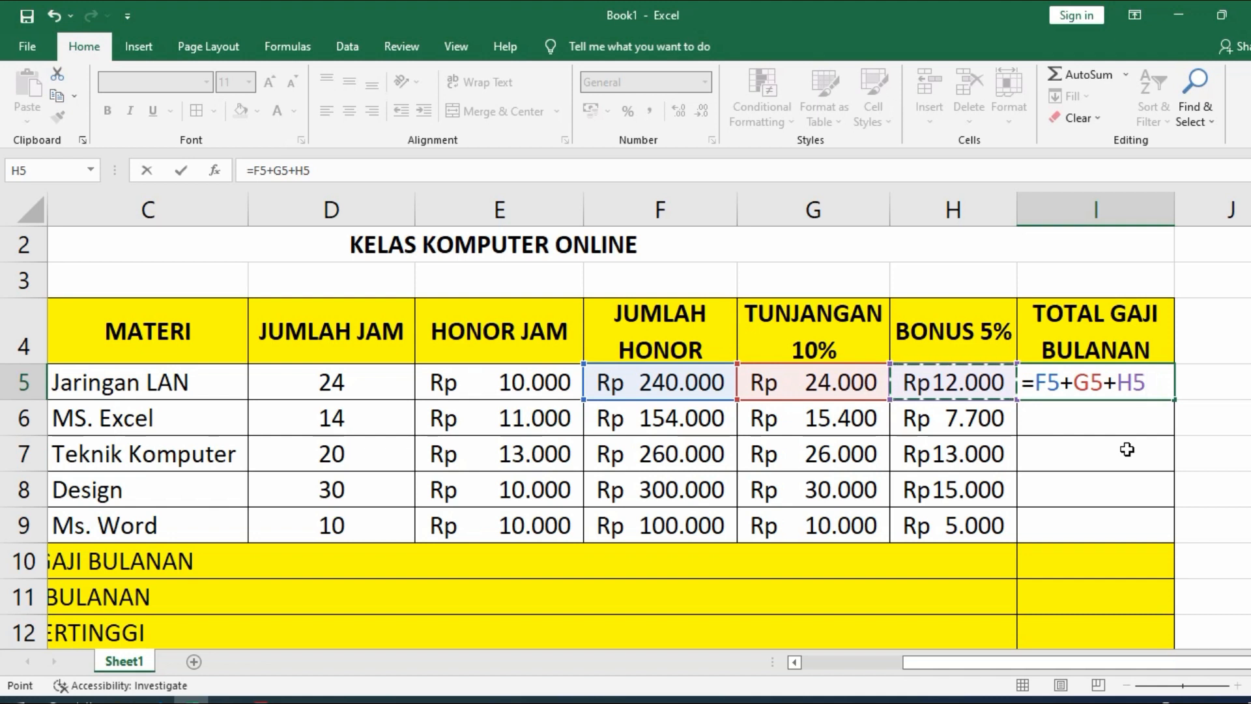
key("Return")
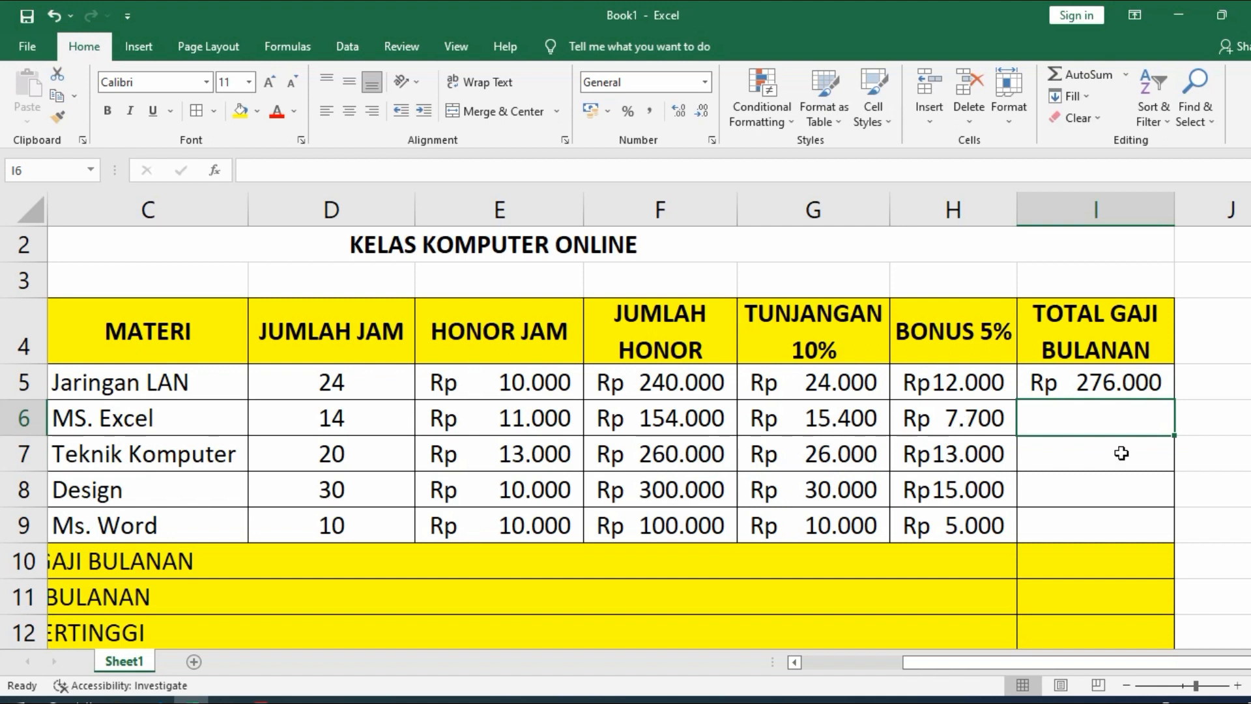
left_click(1137, 386)
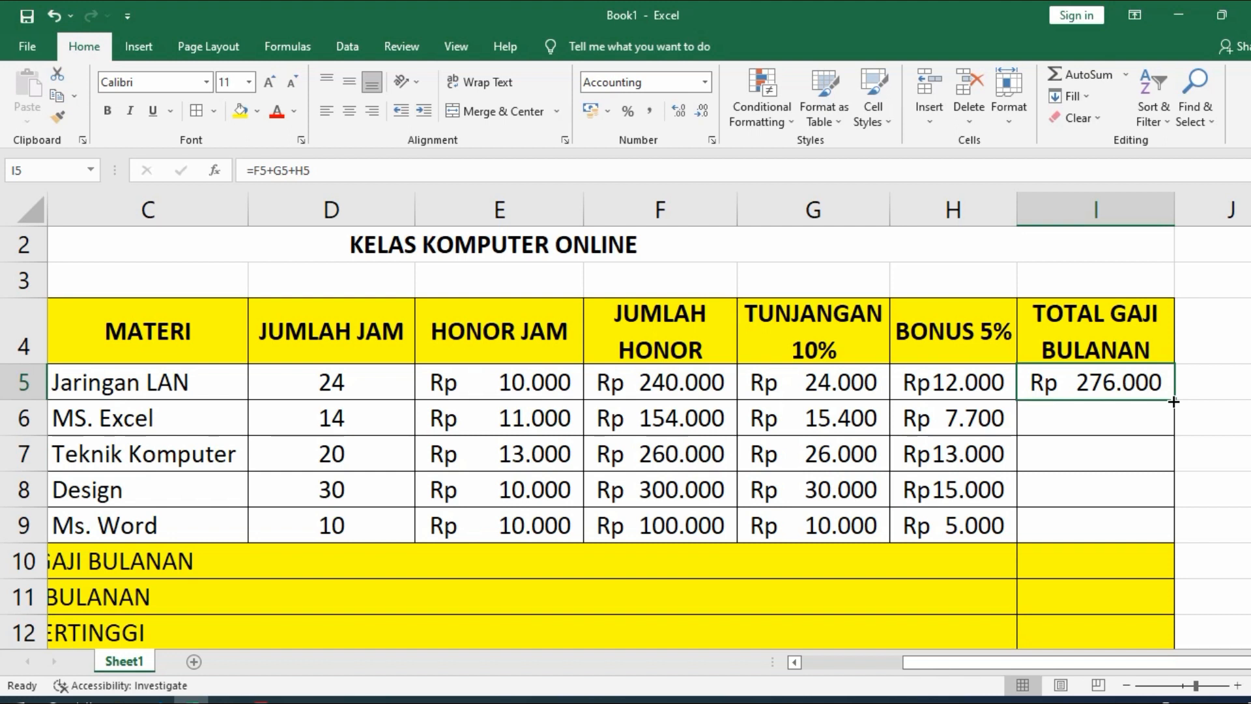
left_click_drag(1173, 402, 1173, 539)
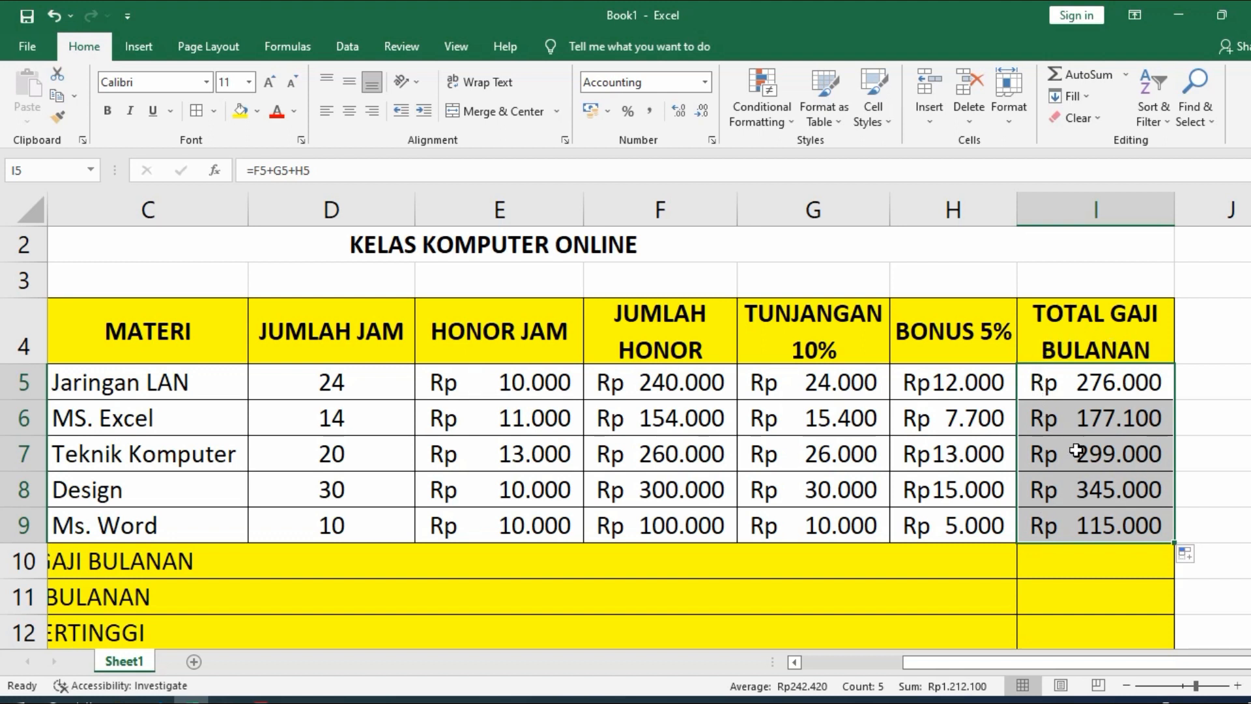
Step: Calculate JUMLAH TOTAL GAJI BULANAN in I10 with =SUM(I5:I9)
scroll(1077, 450, "up", 1)
left_click(1100, 558)
scroll(1101, 558, "down", 3)
scroll(1101, 558, "up", 1)
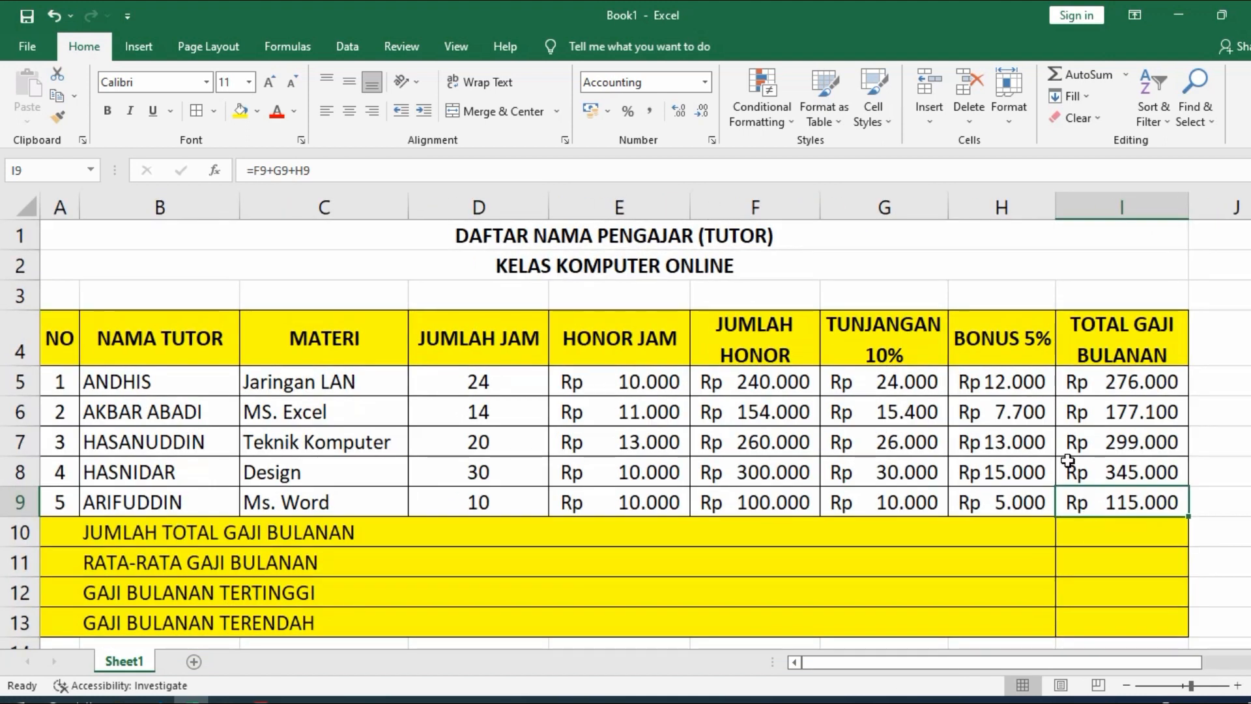
scroll(1034, 424, "down", 1)
scroll(1092, 498, "up", 1)
scroll(1092, 500, "down", 1)
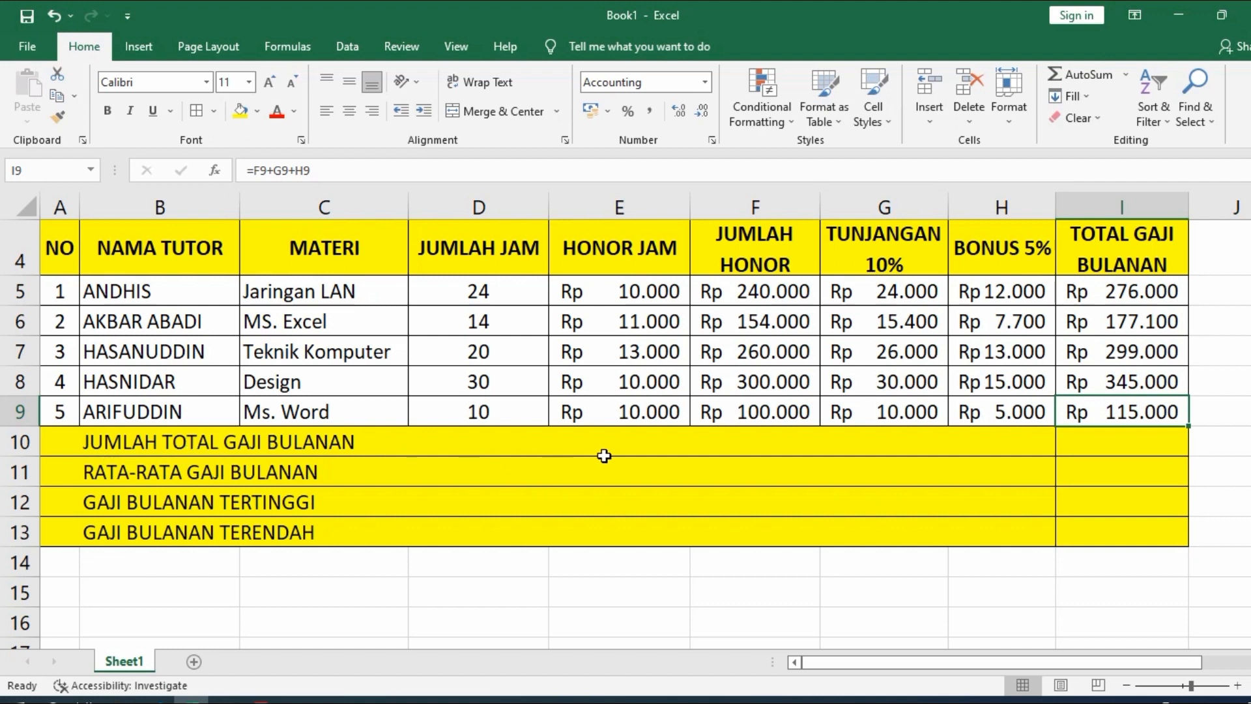
left_click(1116, 442)
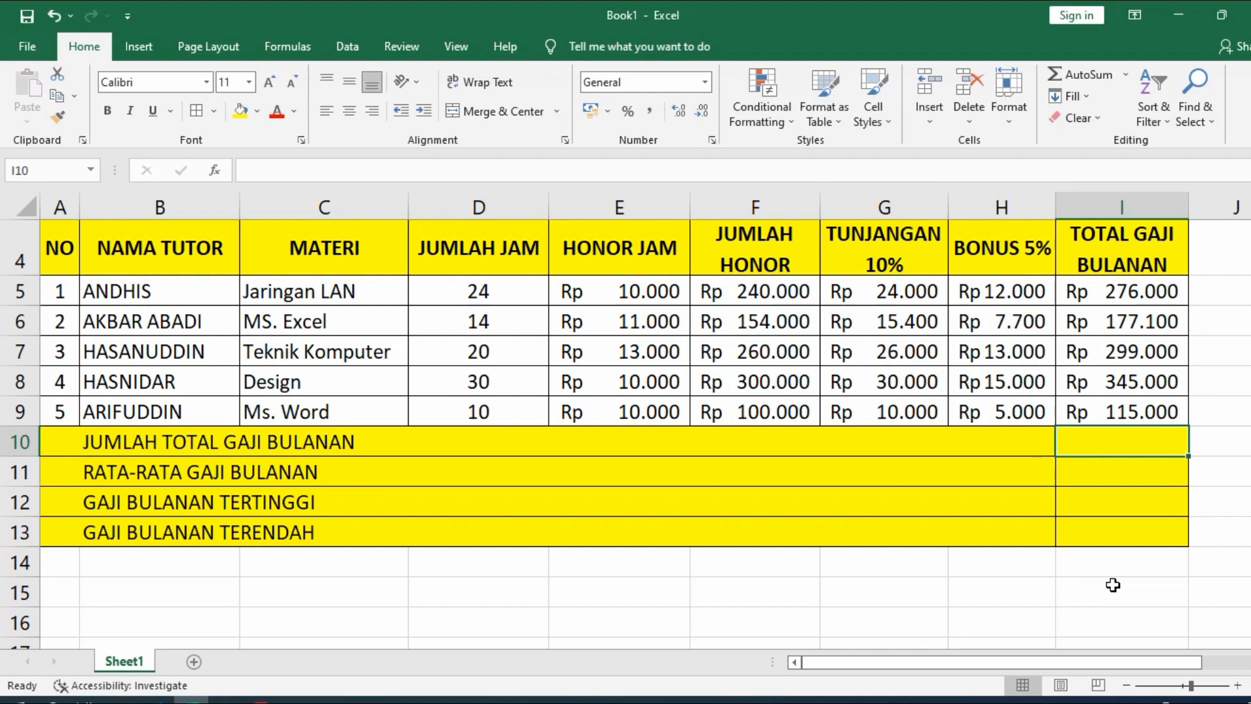
left_click(1114, 440)
left_click(1101, 444)
type("=")
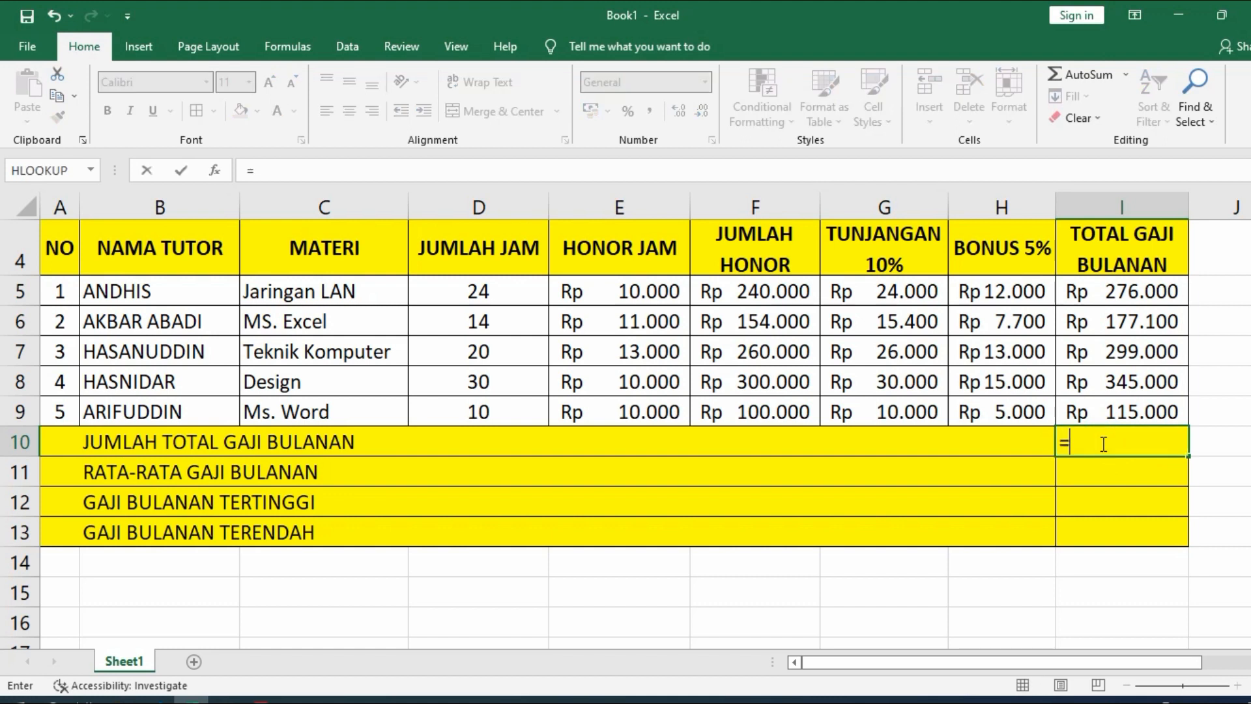
type("SUM")
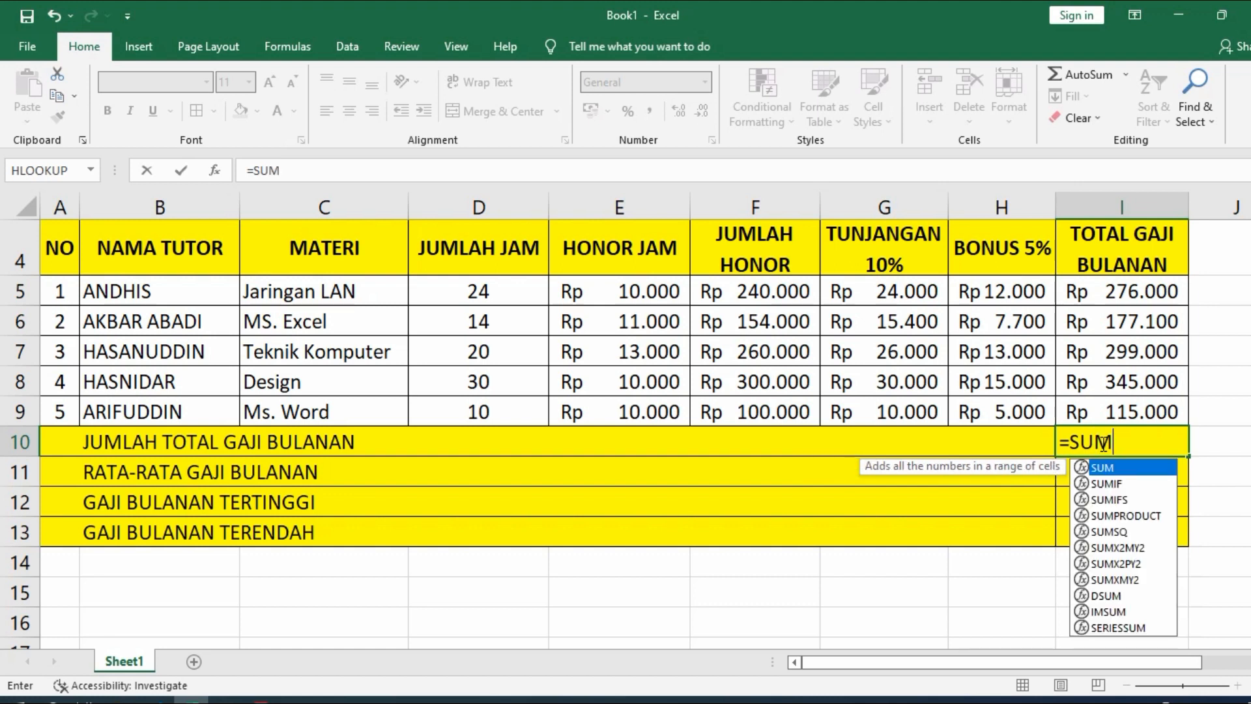
type("(")
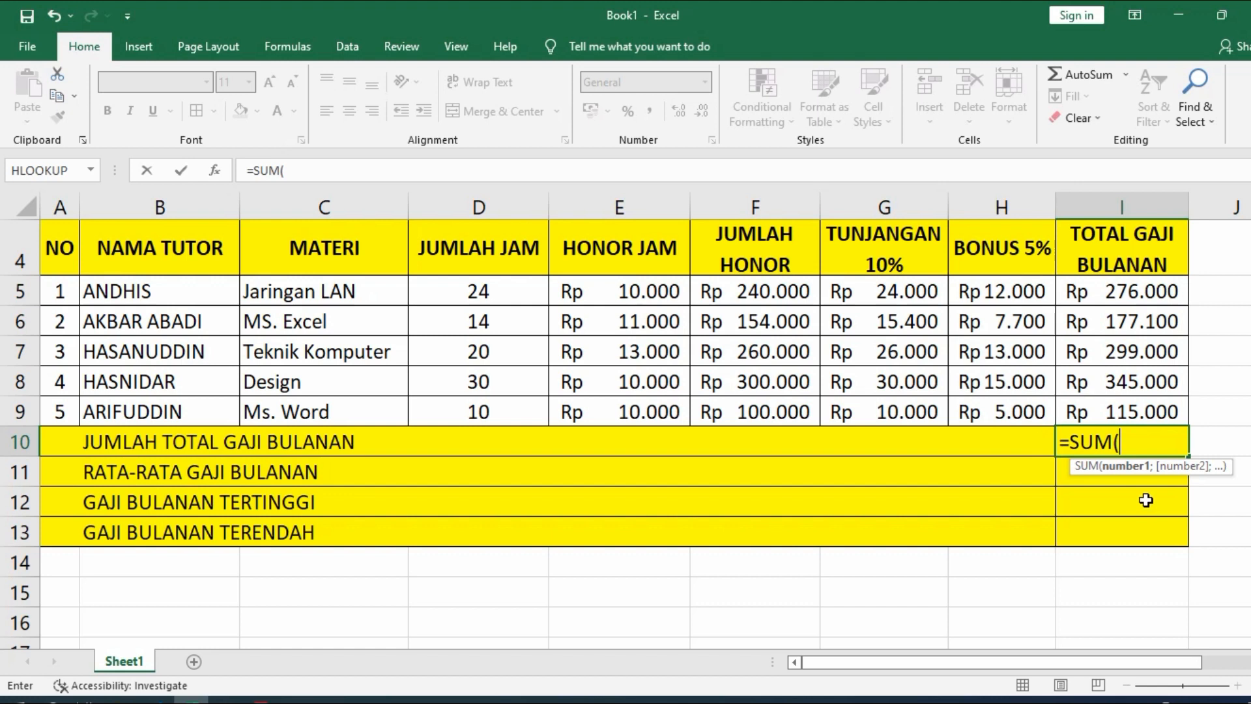
left_click(1147, 285)
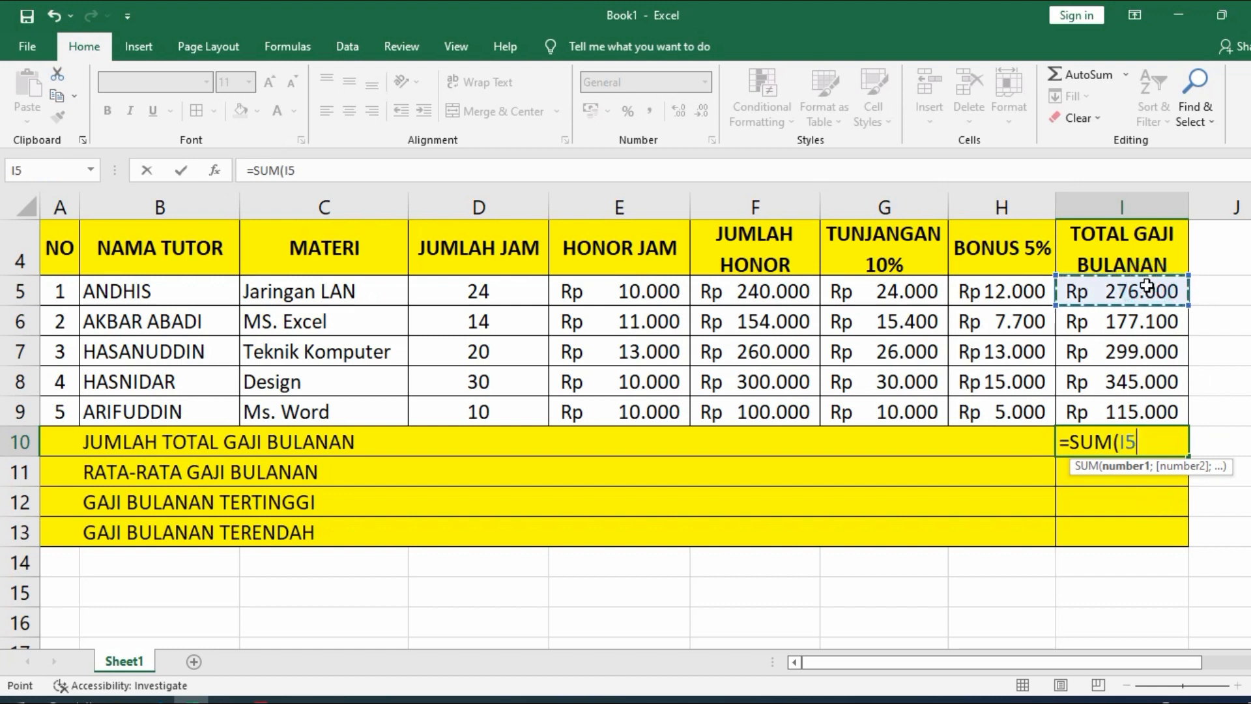
left_click_drag(1147, 285, 1143, 400)
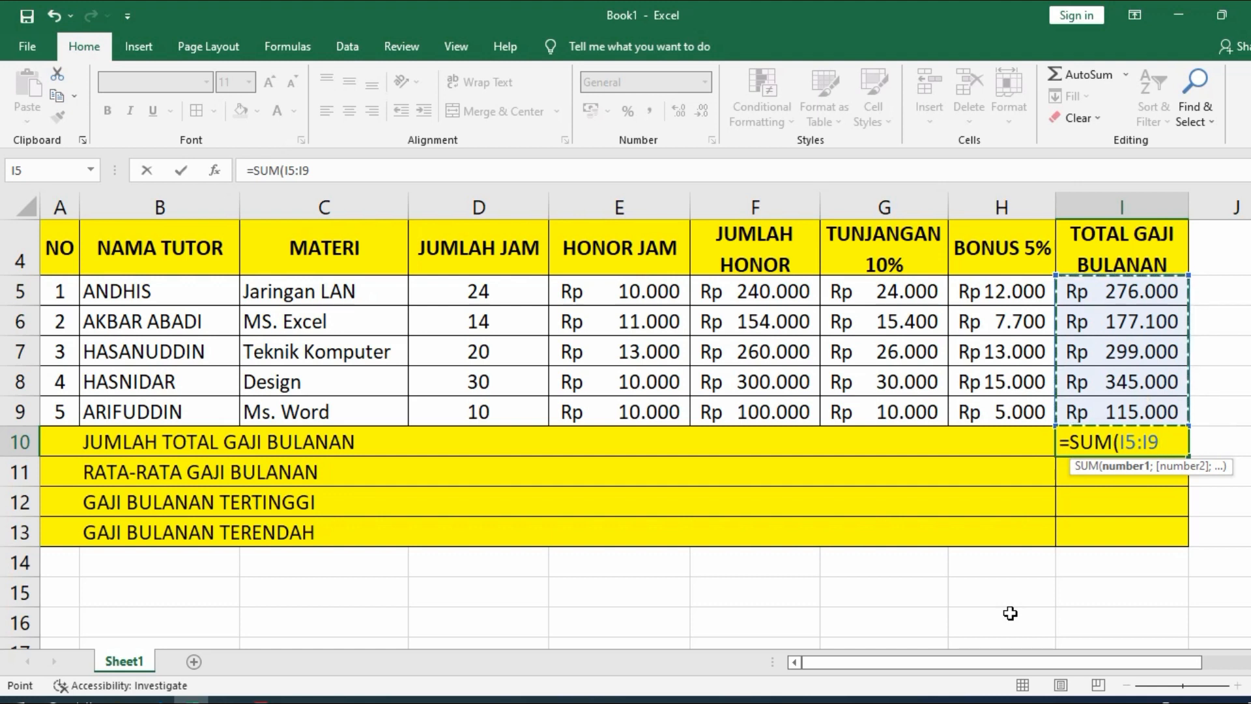
type(")")
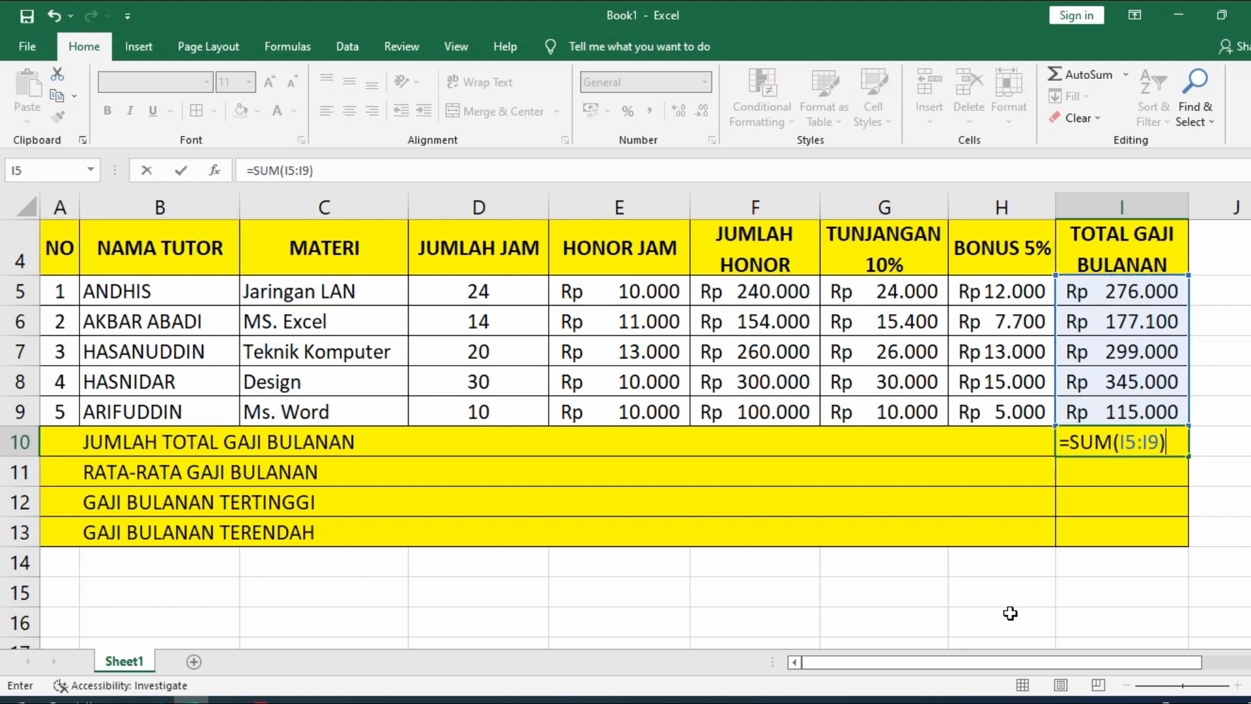
key("Return")
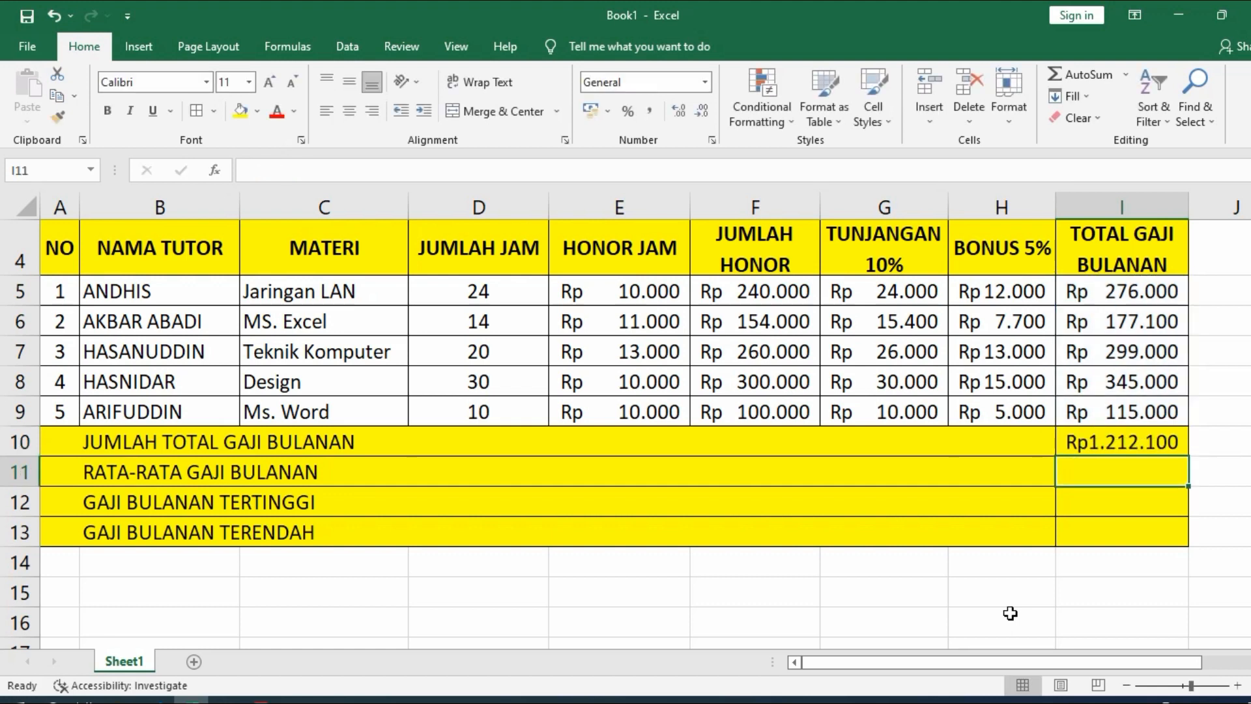
key("Up")
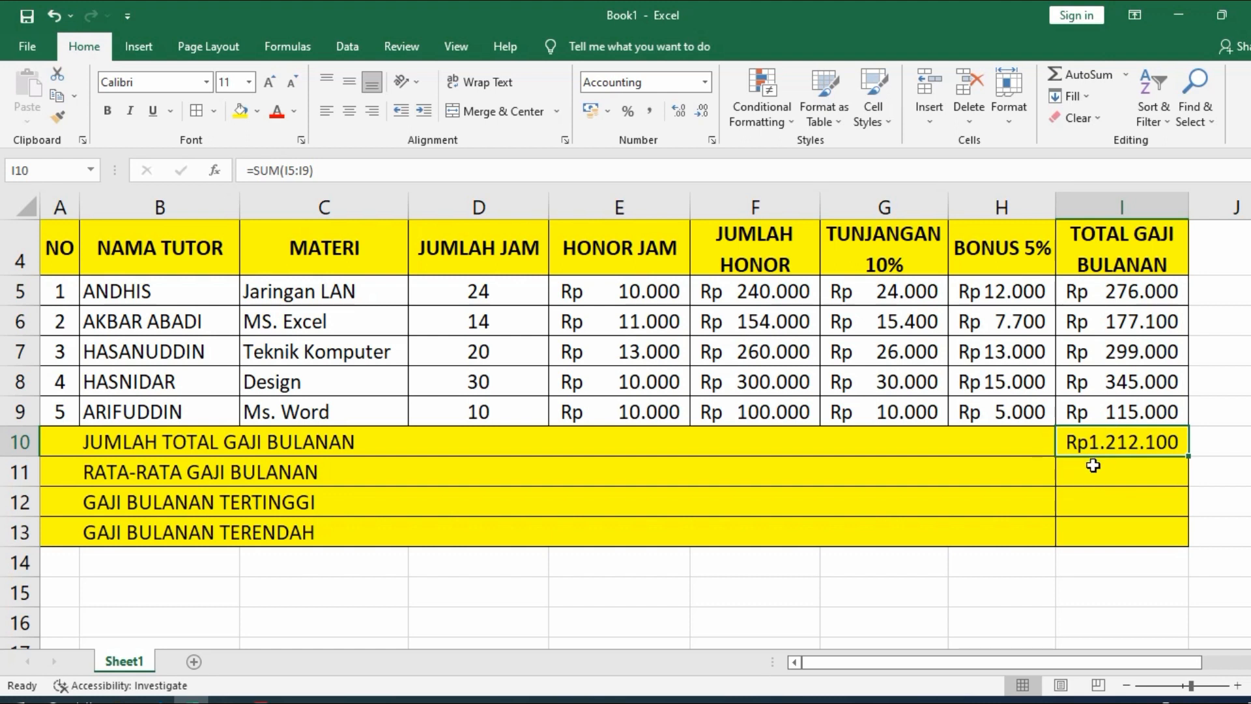
Step: Calculate RATA-RATA GAJI BULANAN in I11 with =AVERAGE(I5:I9)
left_click(1099, 483)
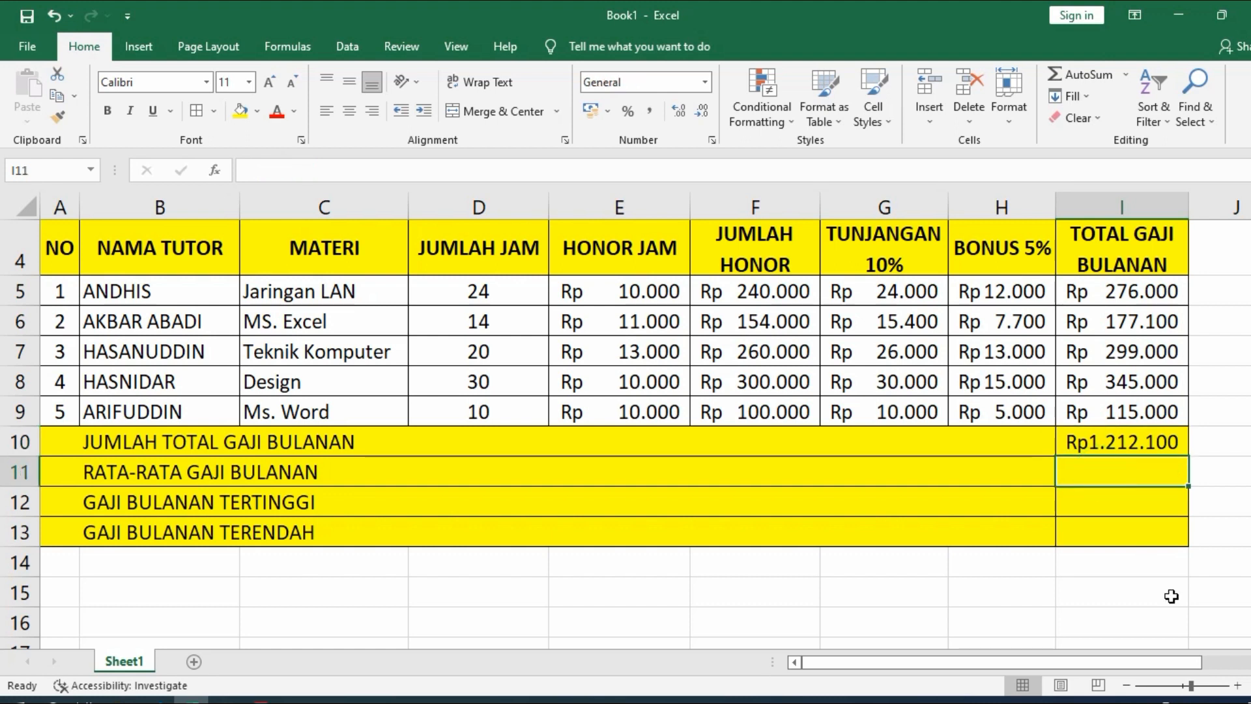
type("=")
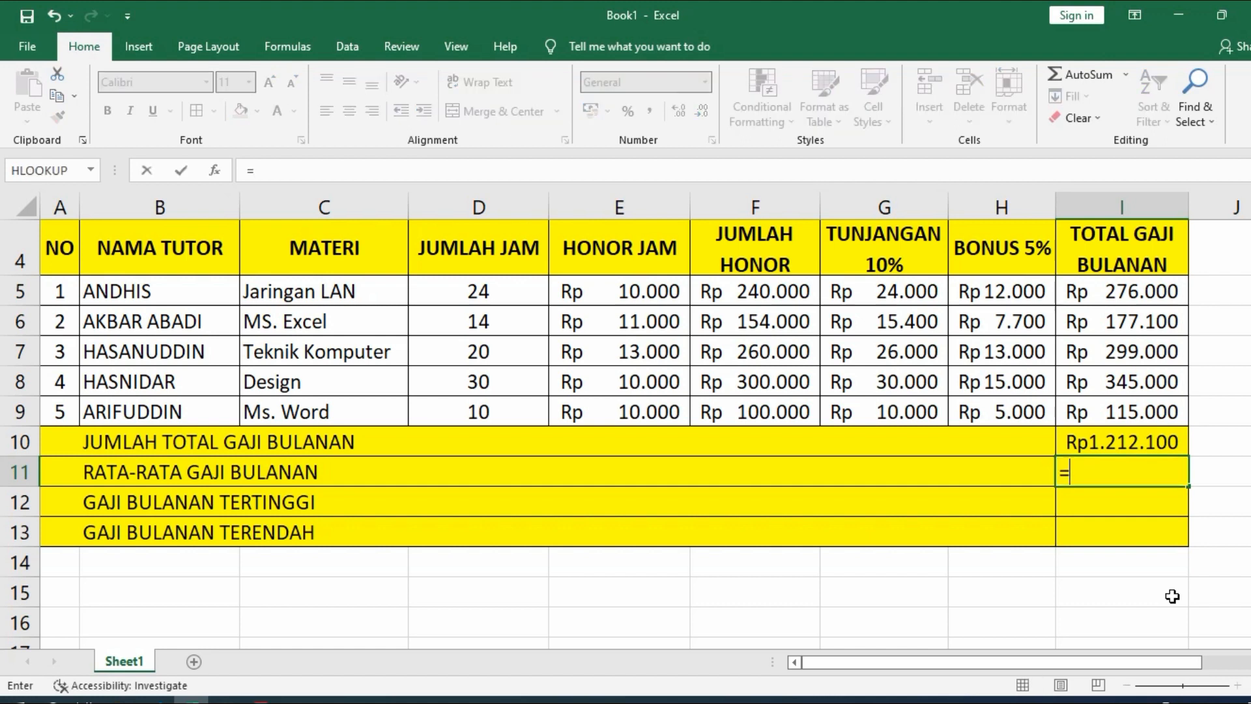
type("A")
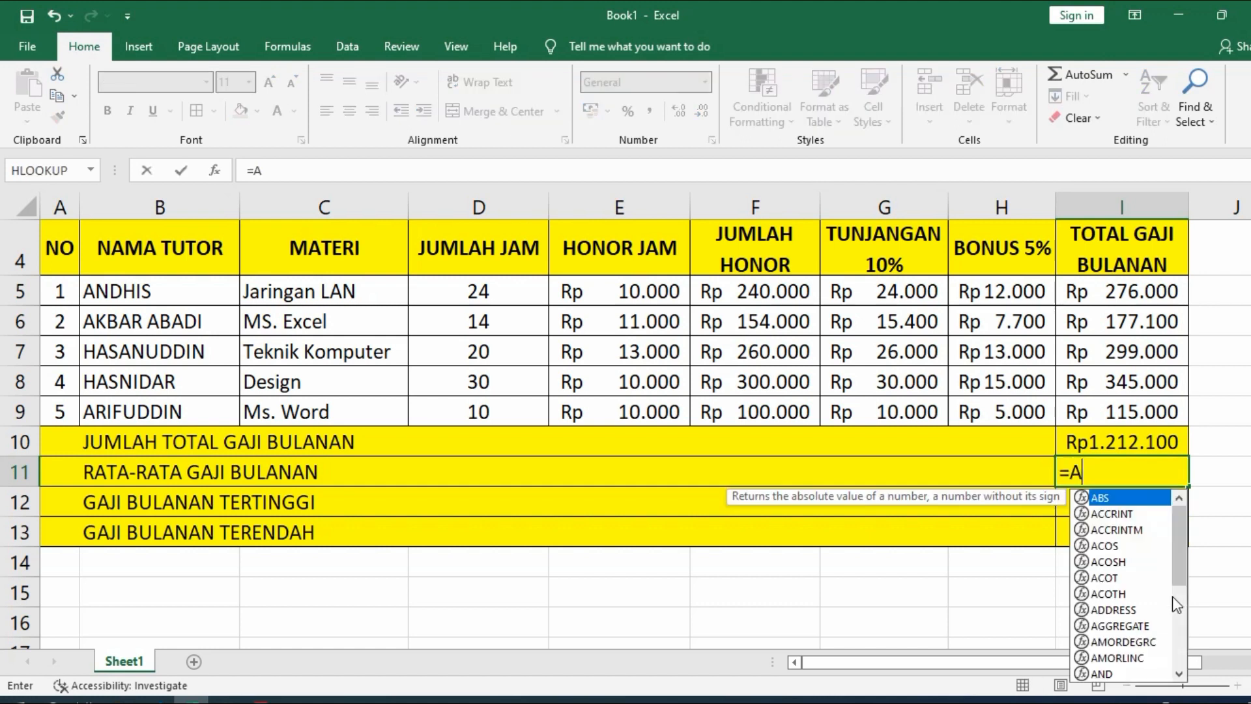
type("VERAGE")
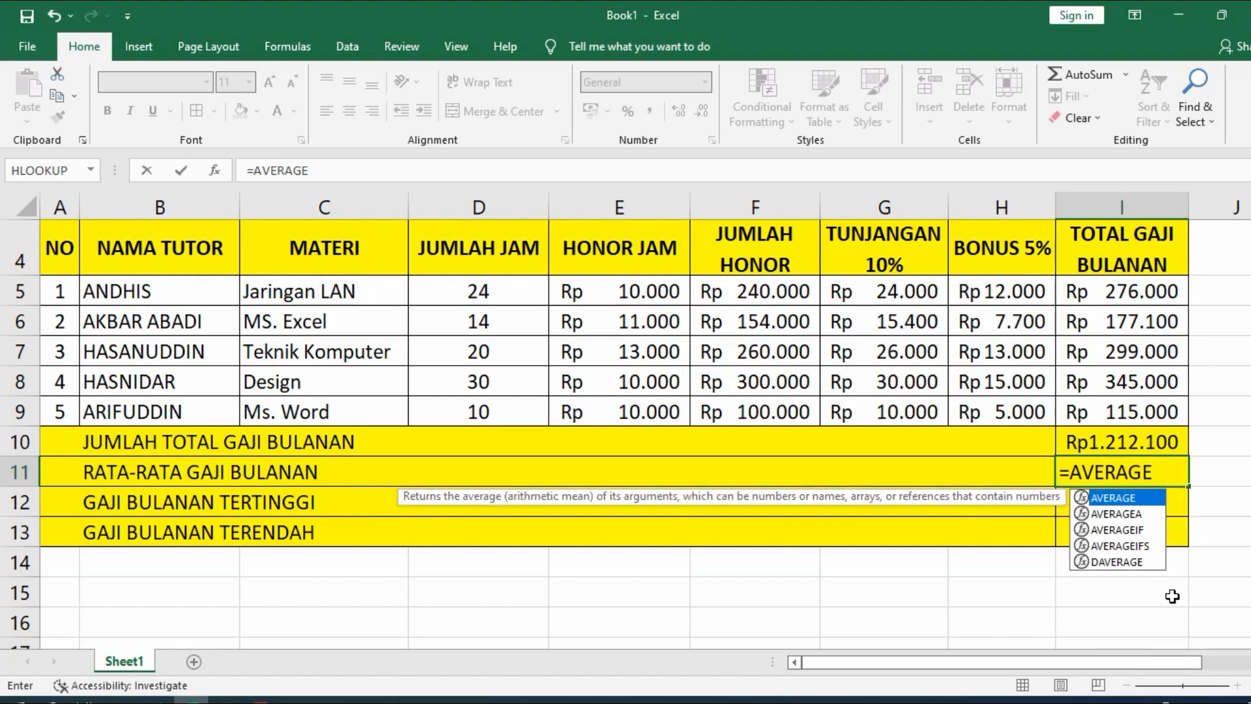
type("(")
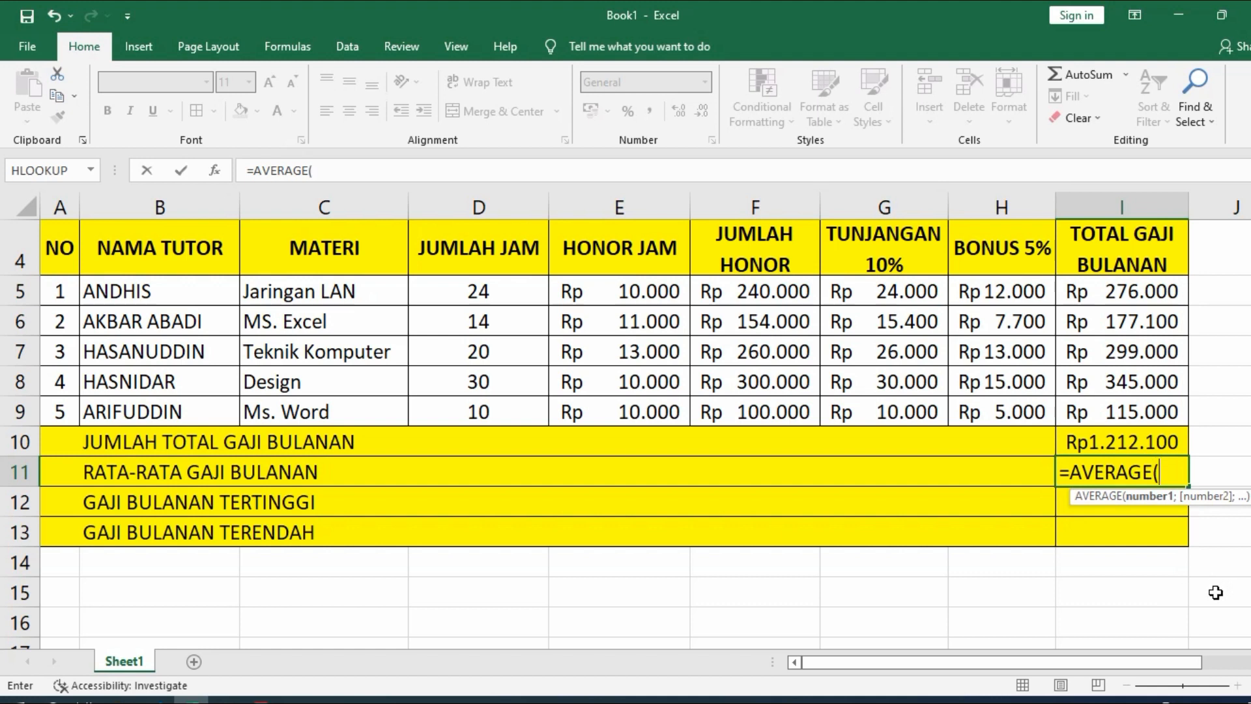
left_click_drag(1159, 298, 1144, 405)
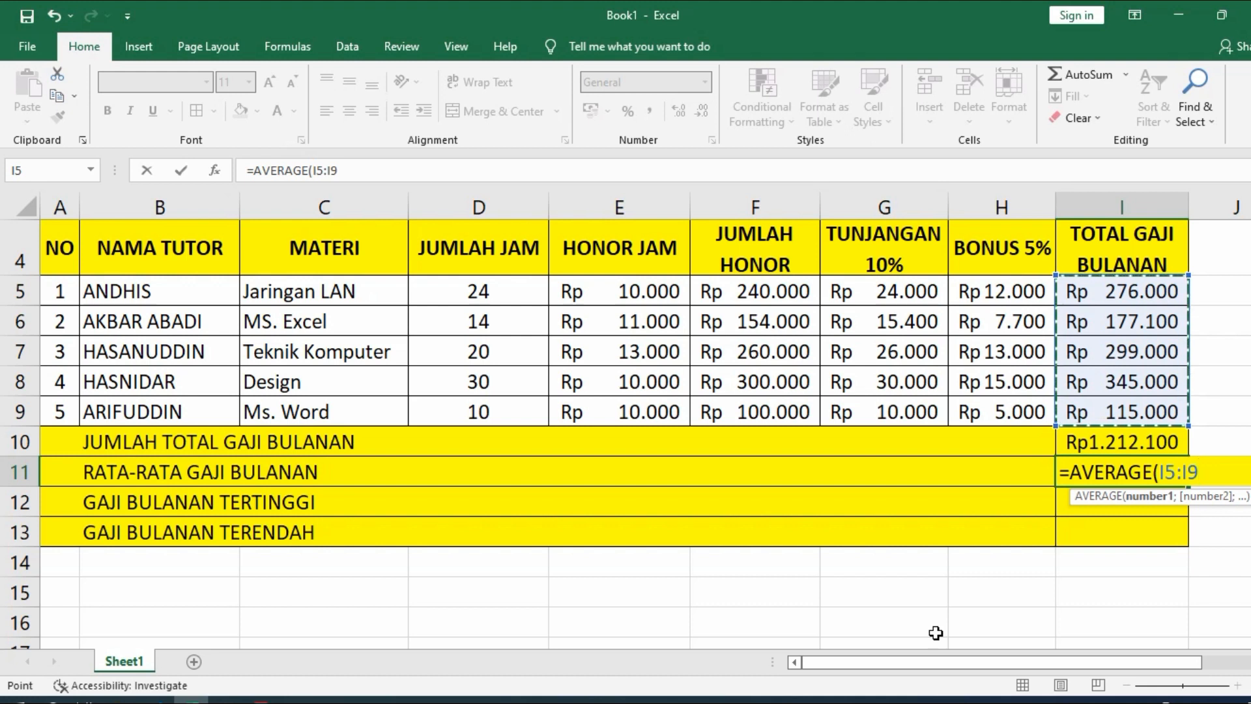
type(")")
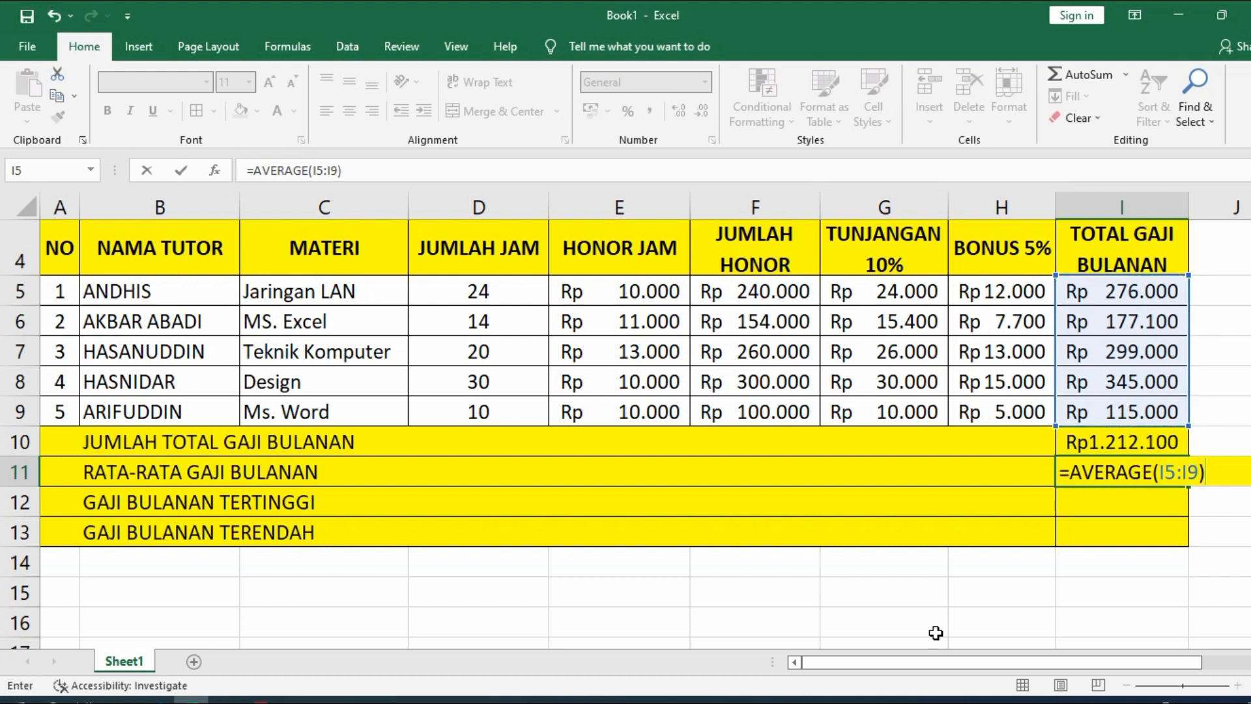
key("Return")
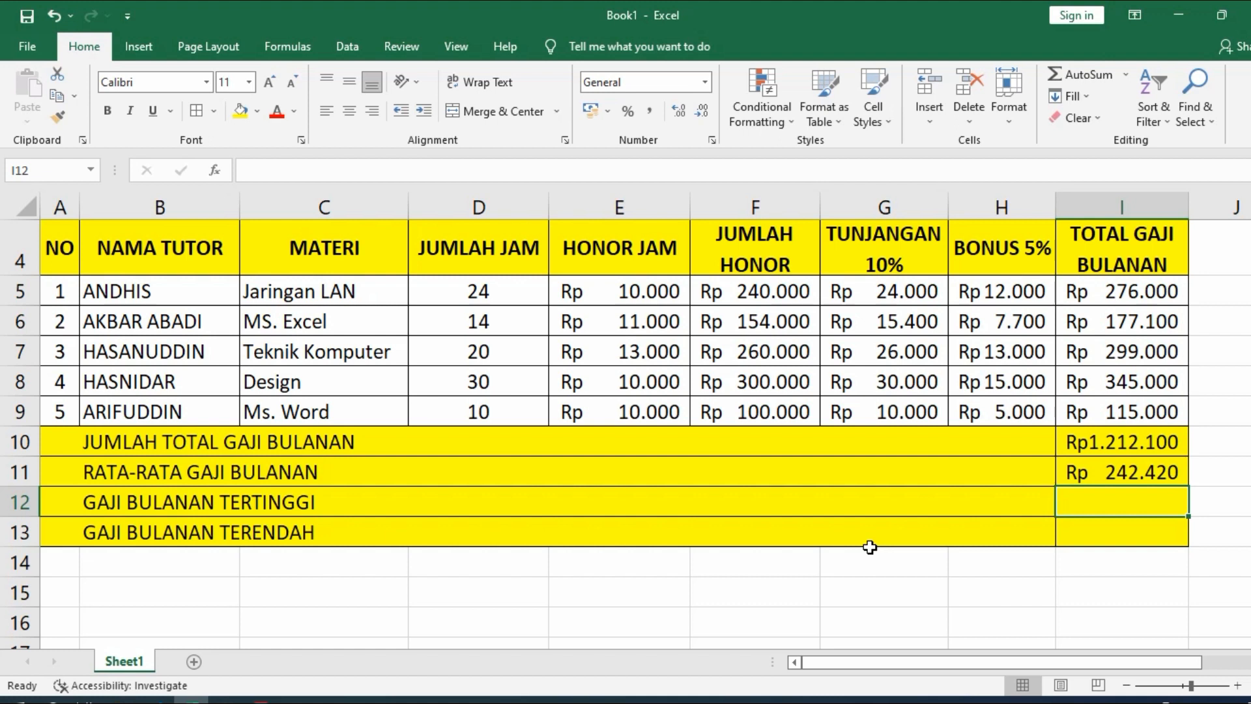
Step: Calculate GAJI BULANAN TERTINGGI in I12 with =MAX(I5:I9)
left_click(1129, 508)
type("=")
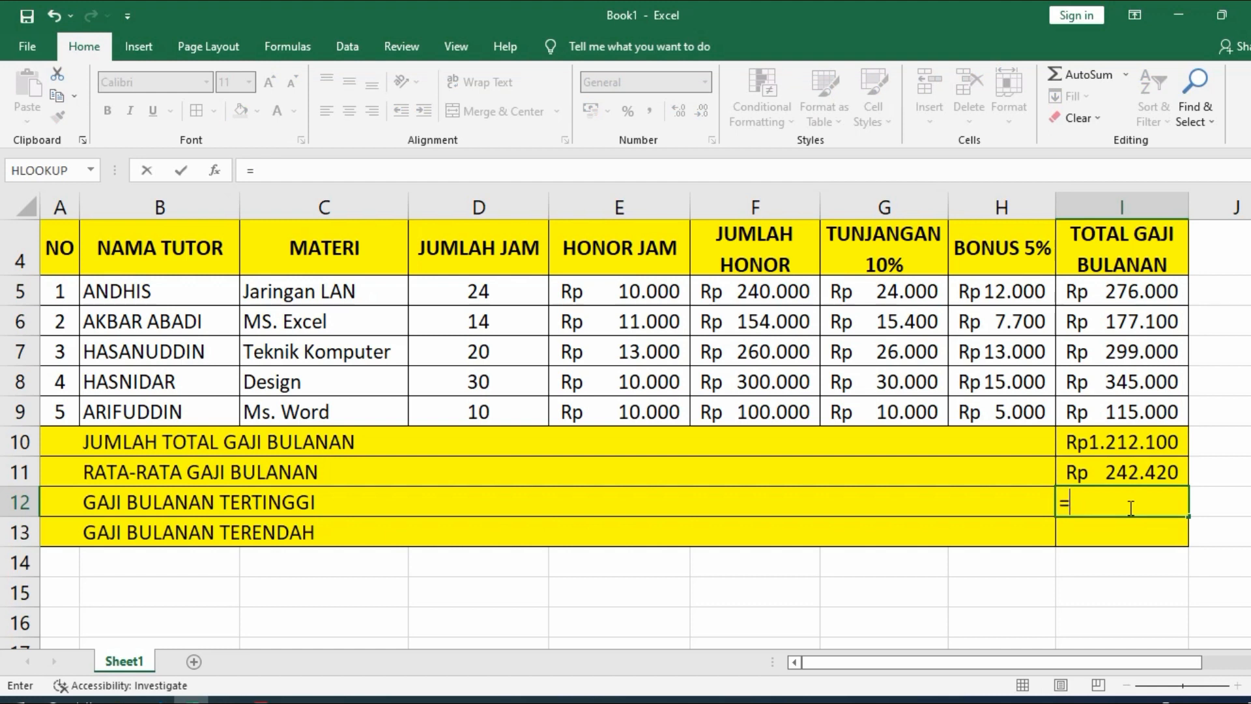
type("MAX")
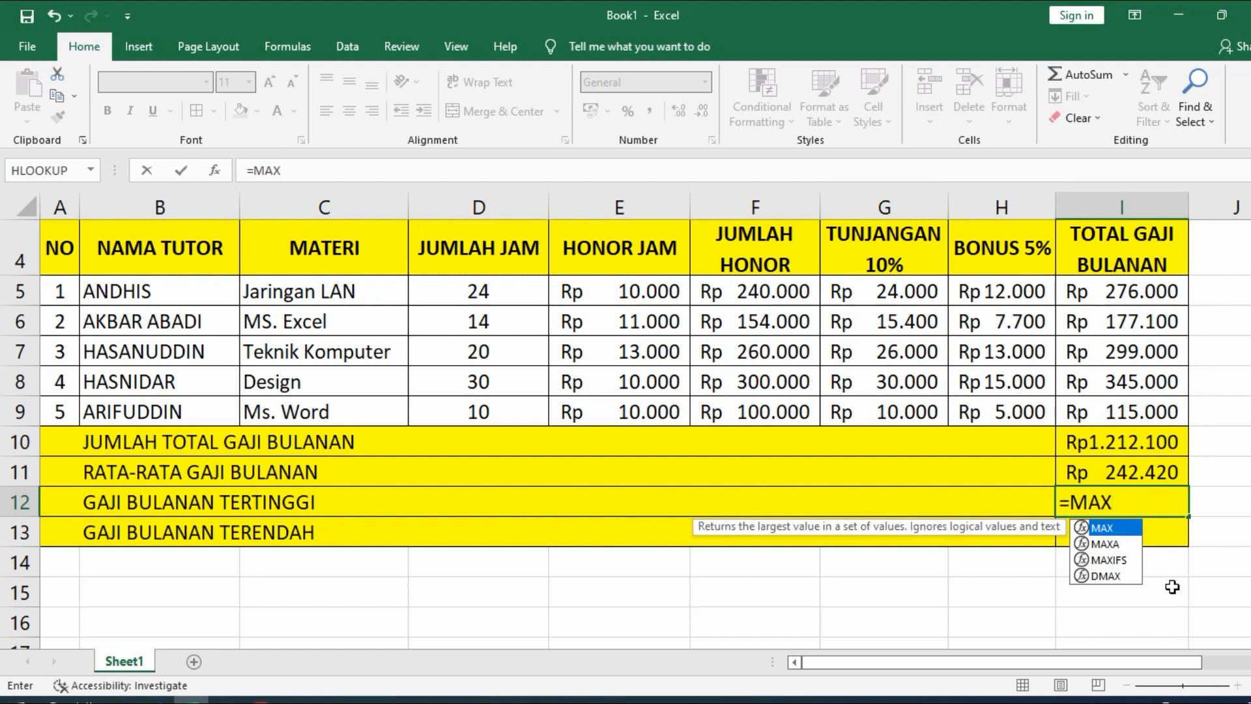
type("(")
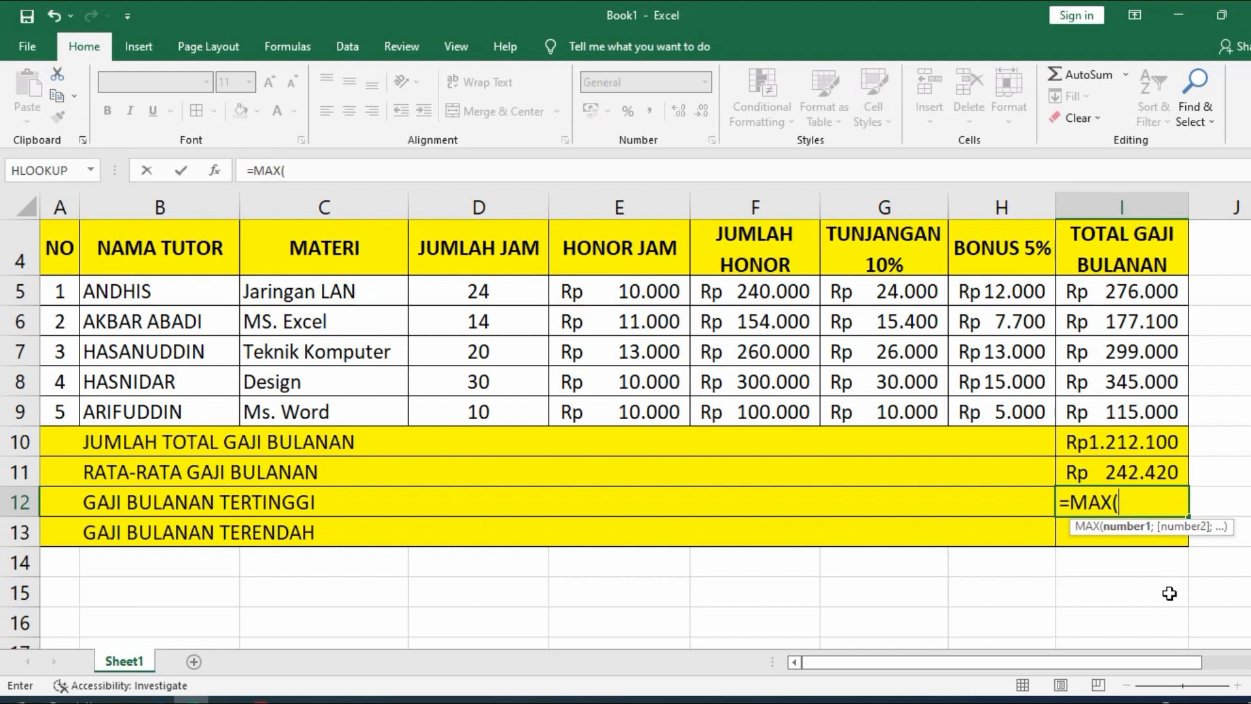
left_click_drag(1147, 290, 1140, 417)
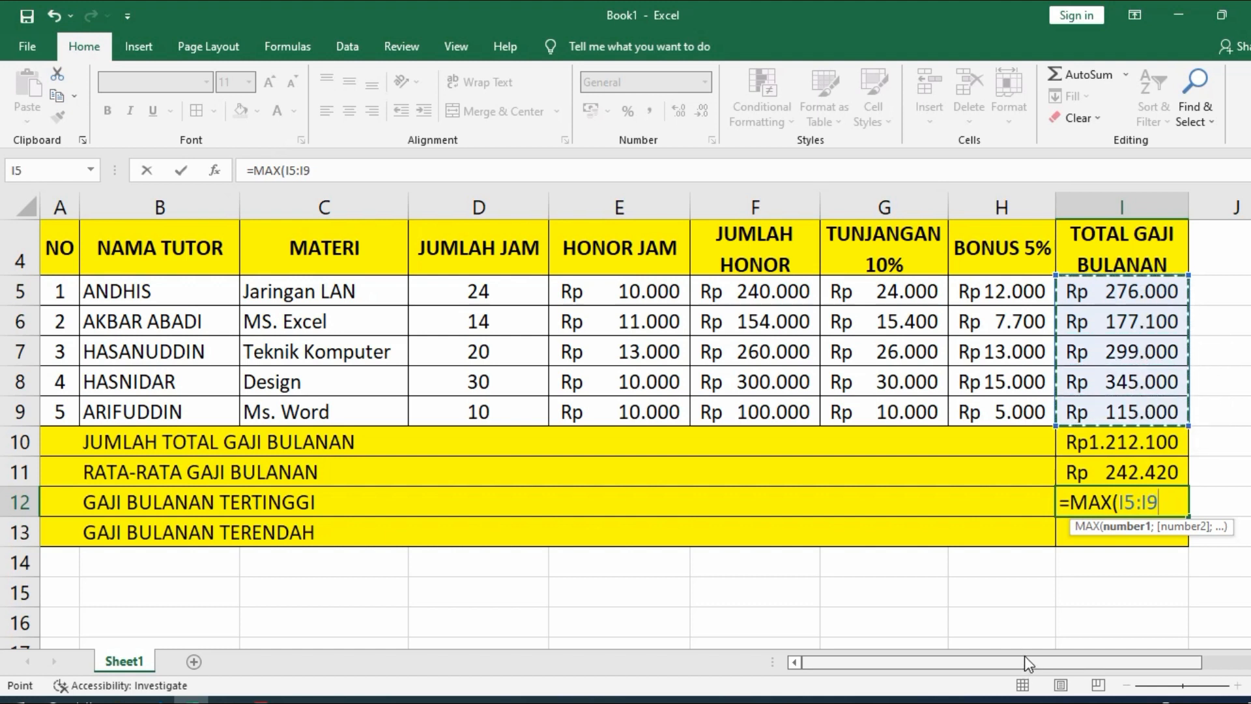
type(")")
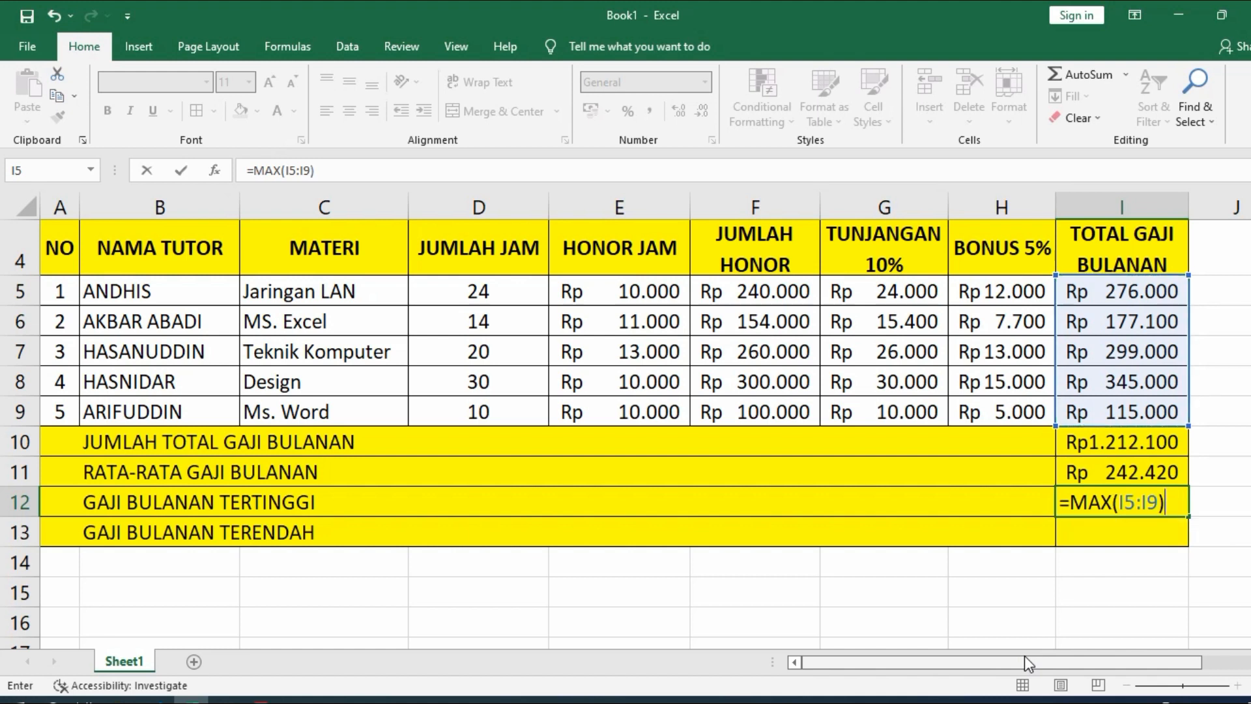
key("Return")
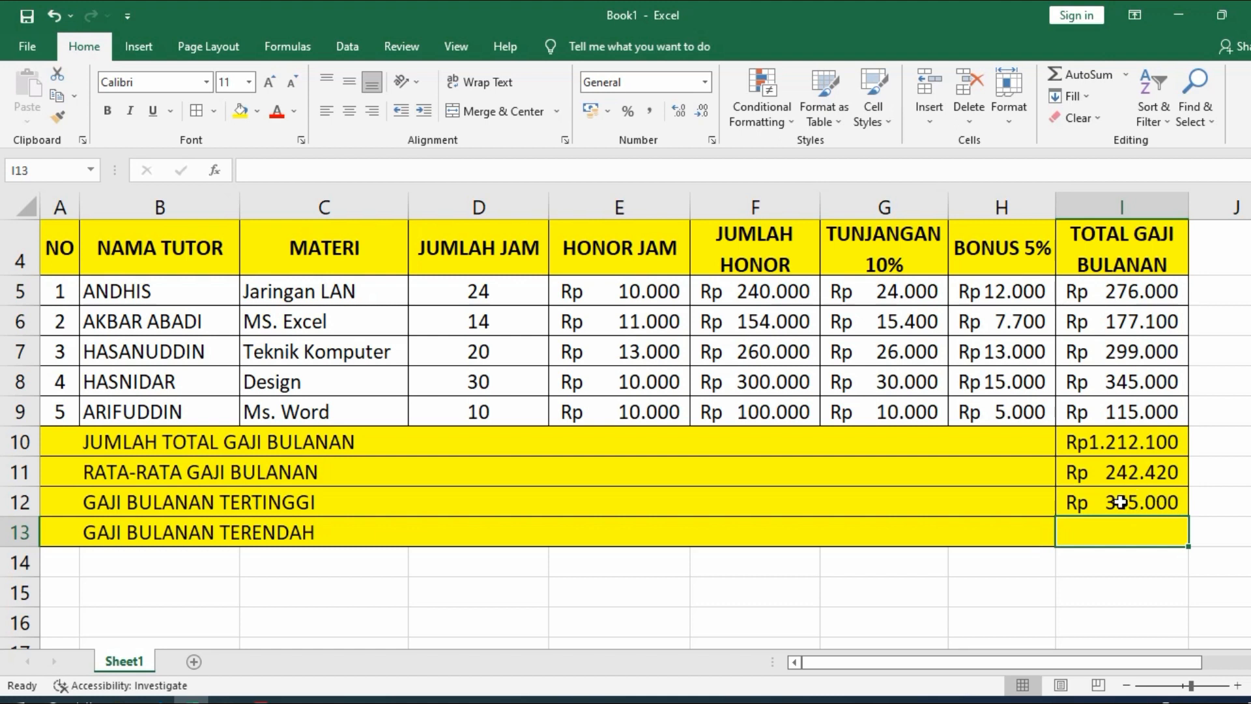
left_click(1142, 284)
left_click_drag(1141, 288, 1140, 405)
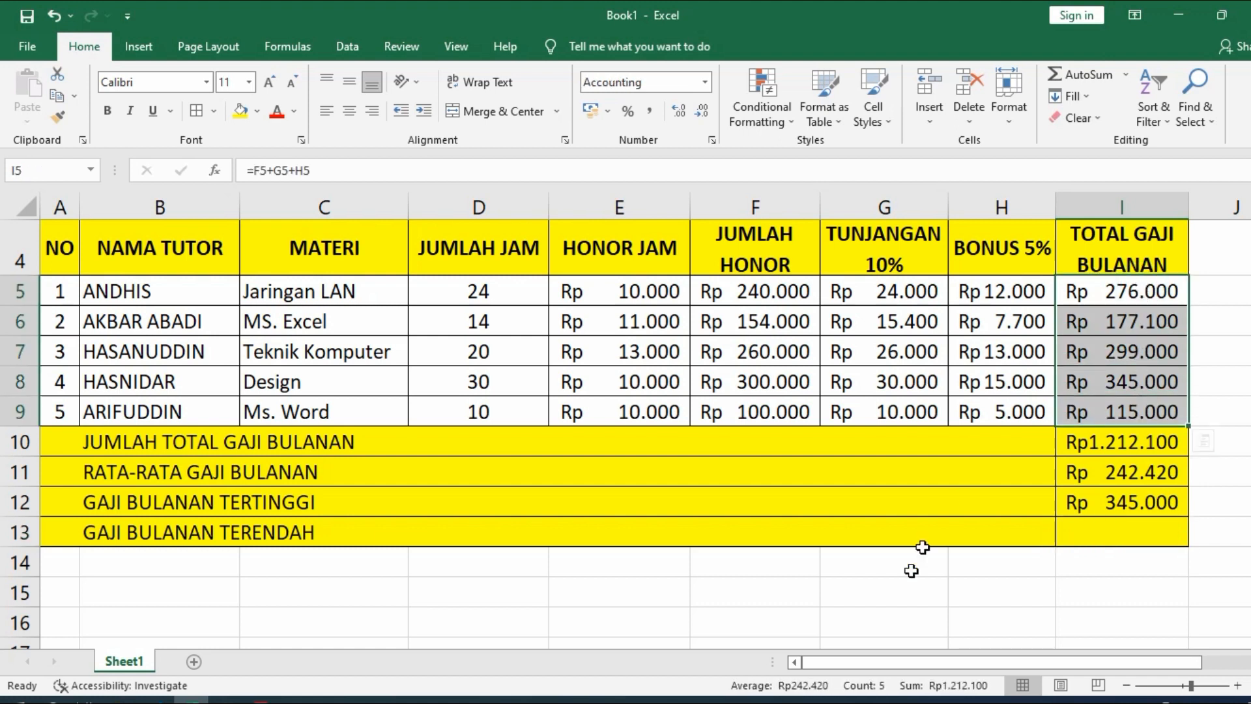
left_click(1131, 386)
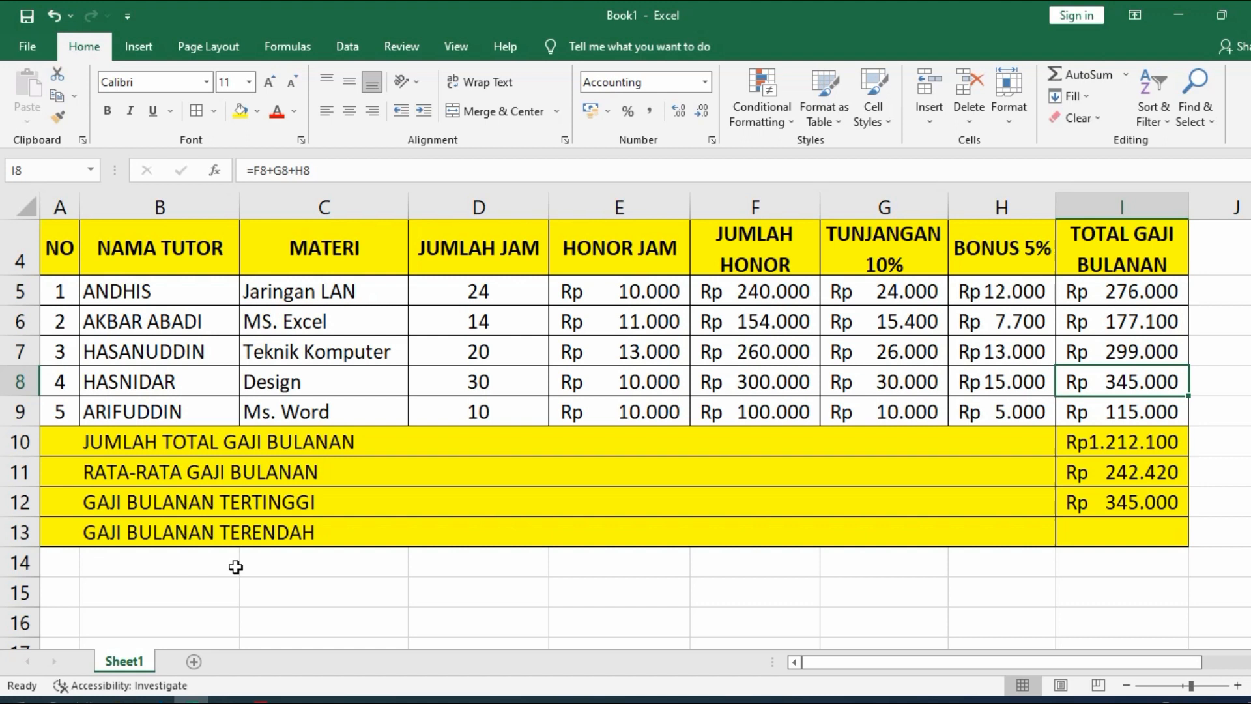
Step: Calculate GAJI BULANAN TERENDAH in I13 with =MIN(I5:I9)
left_click(1076, 533)
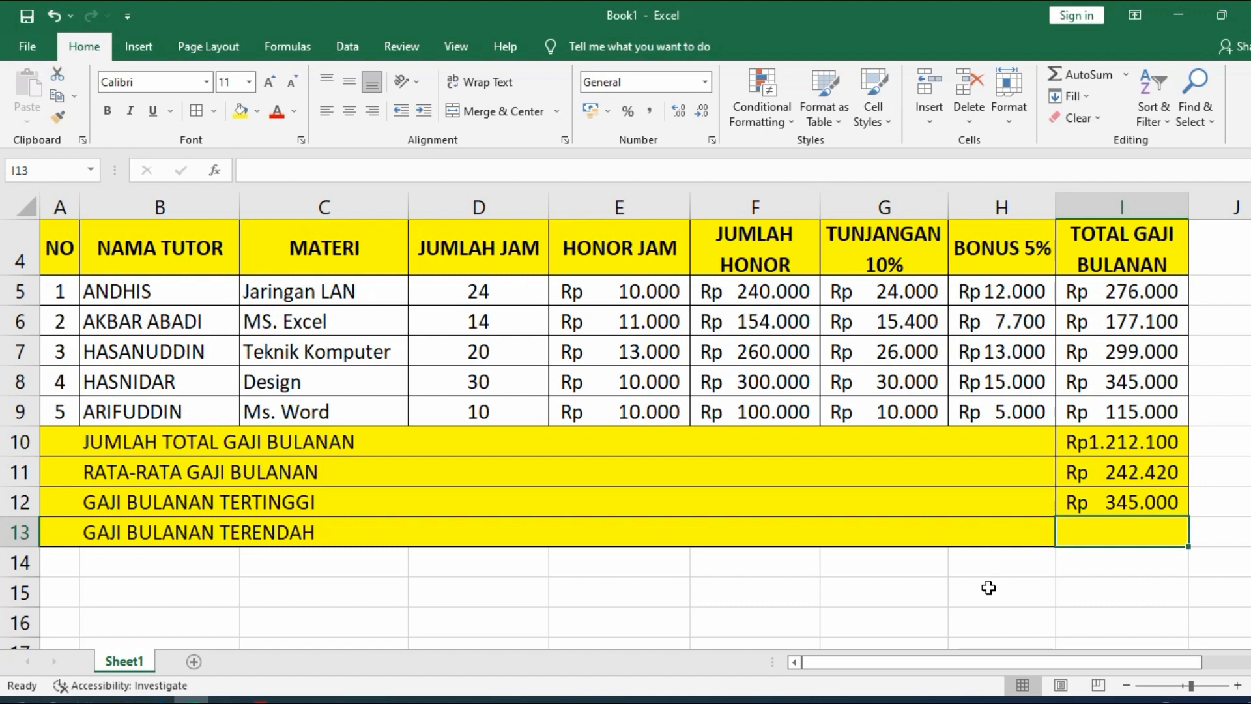
left_click(1114, 532)
type("=")
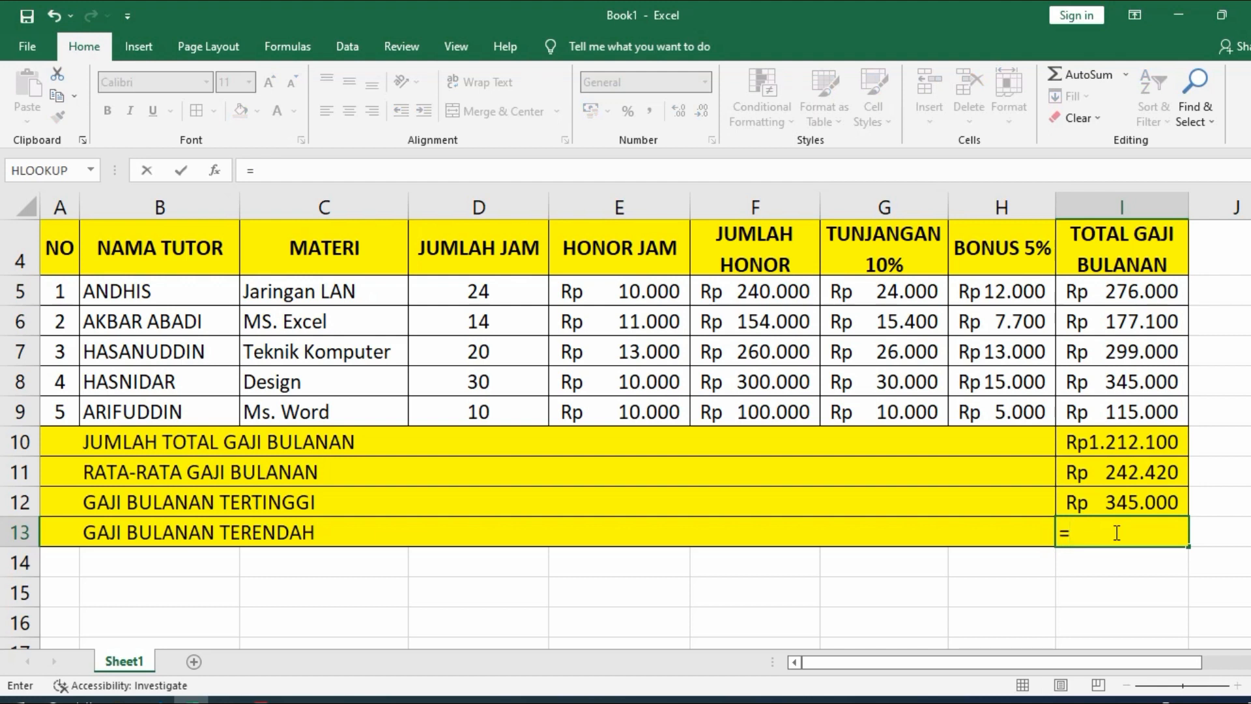
type("MIN")
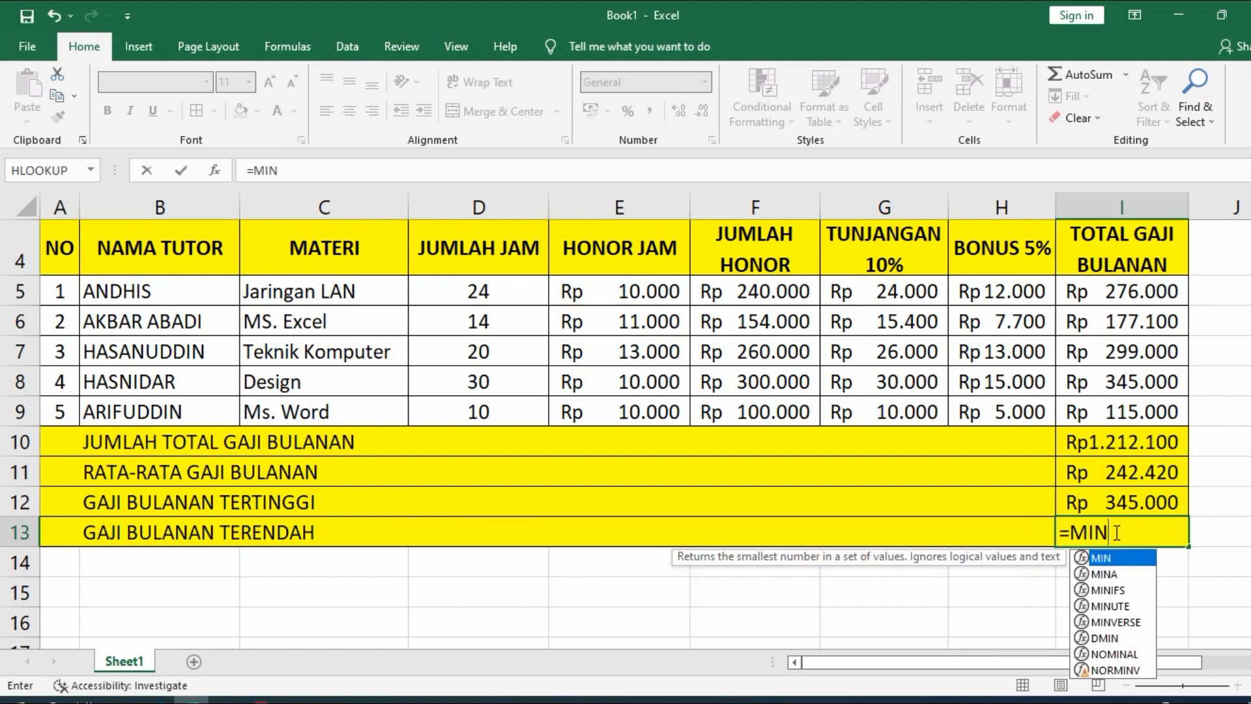
type("(")
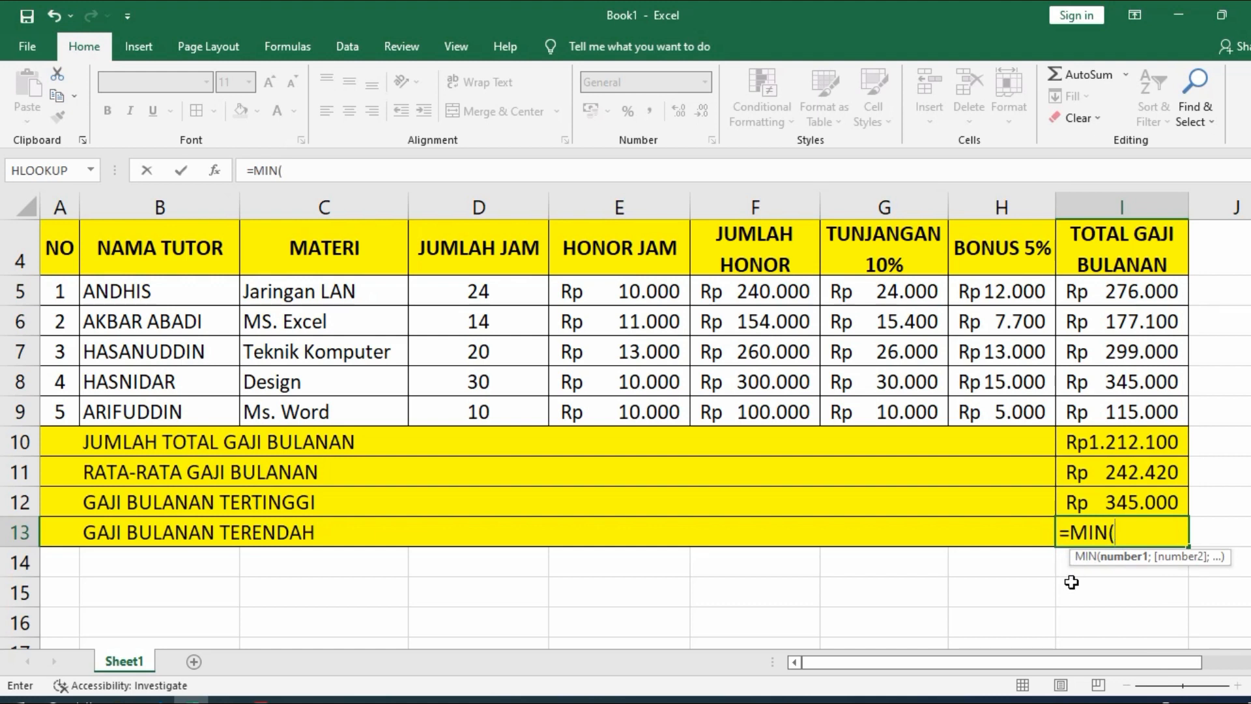
left_click_drag(1137, 290, 1135, 411)
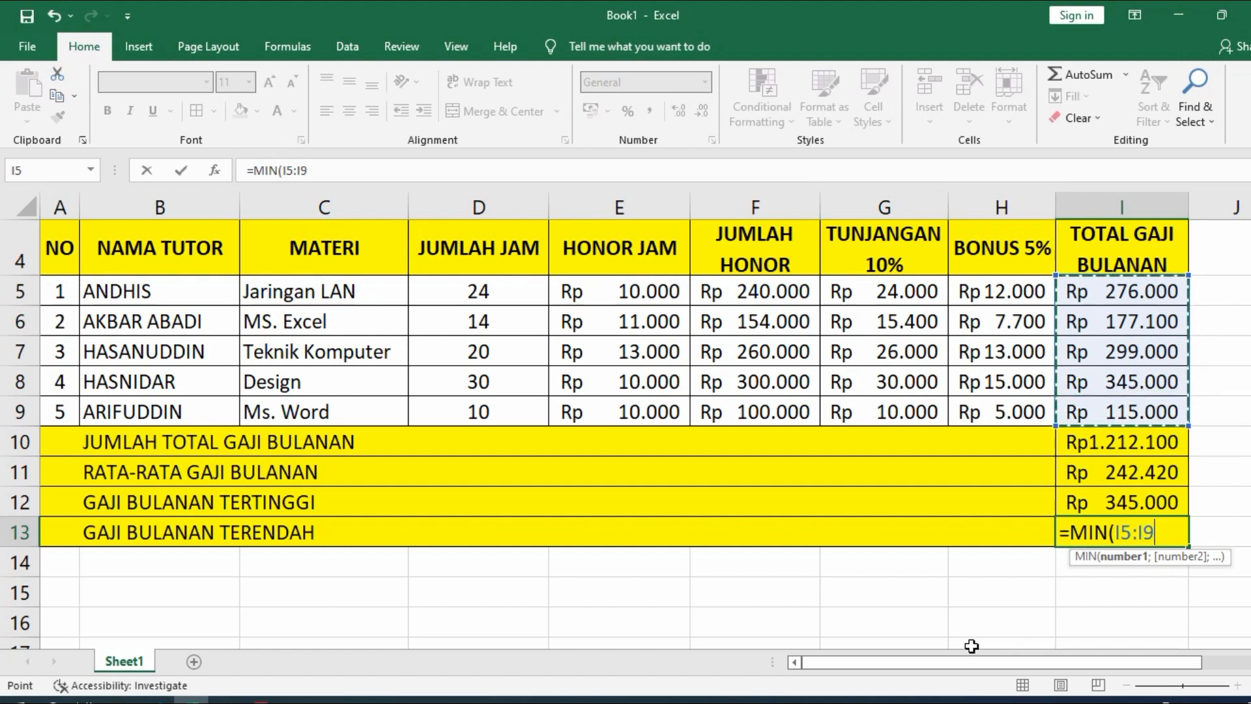
type(")")
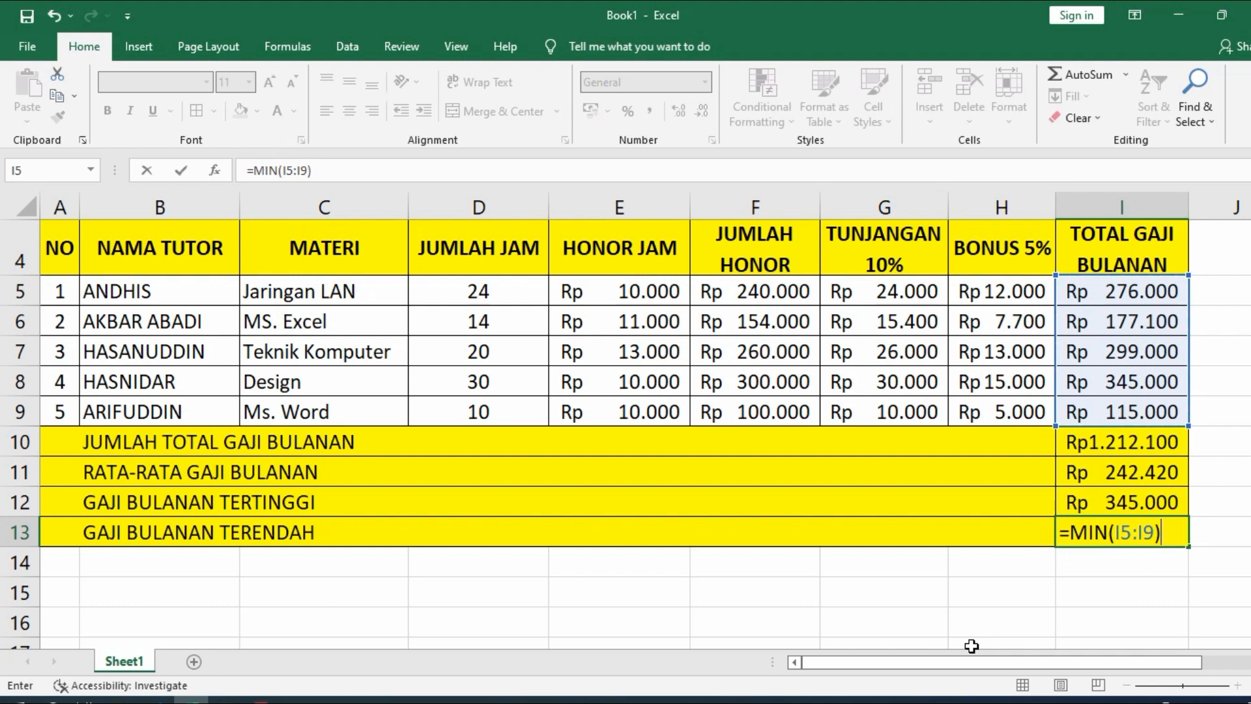
key("Return")
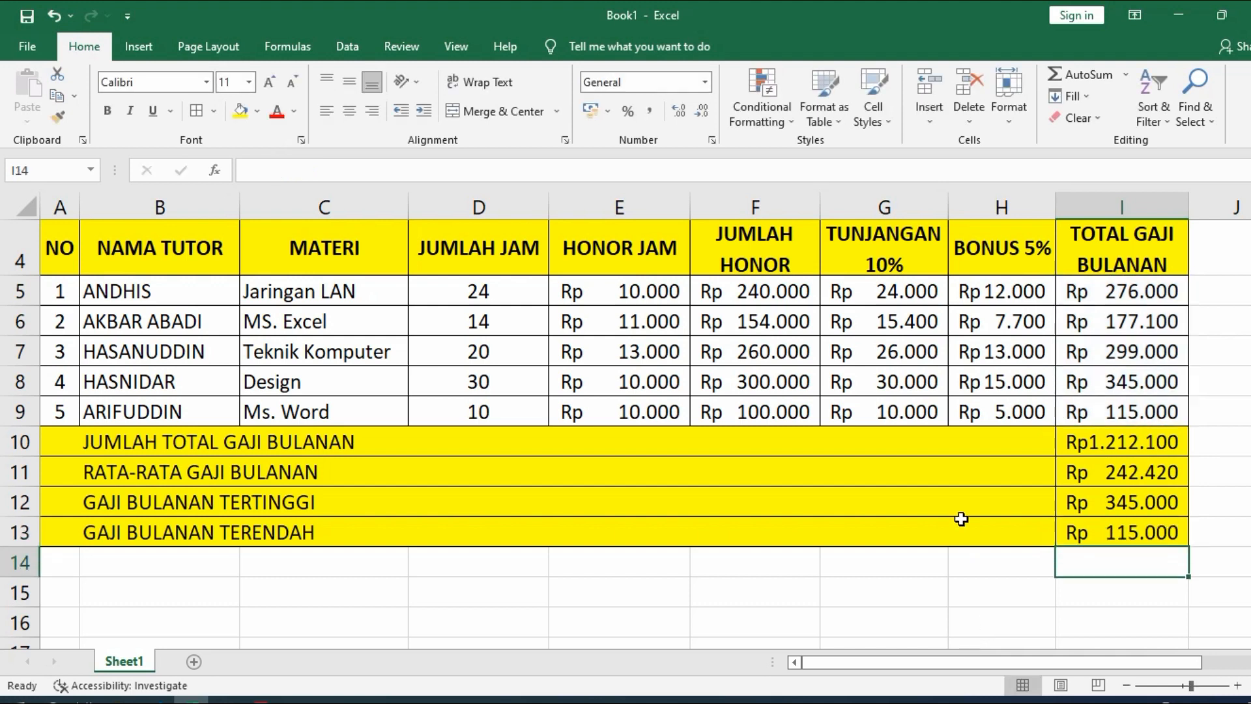
left_click(1121, 536)
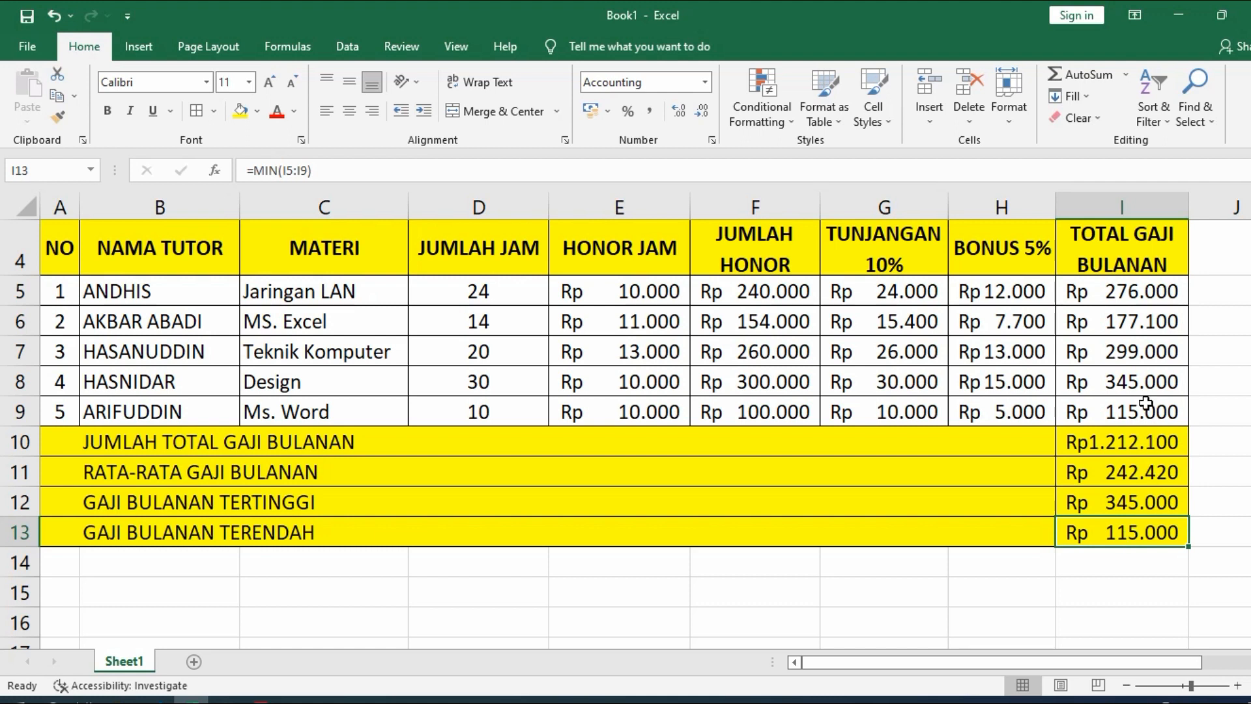
left_click_drag(1129, 292, 1128, 407)
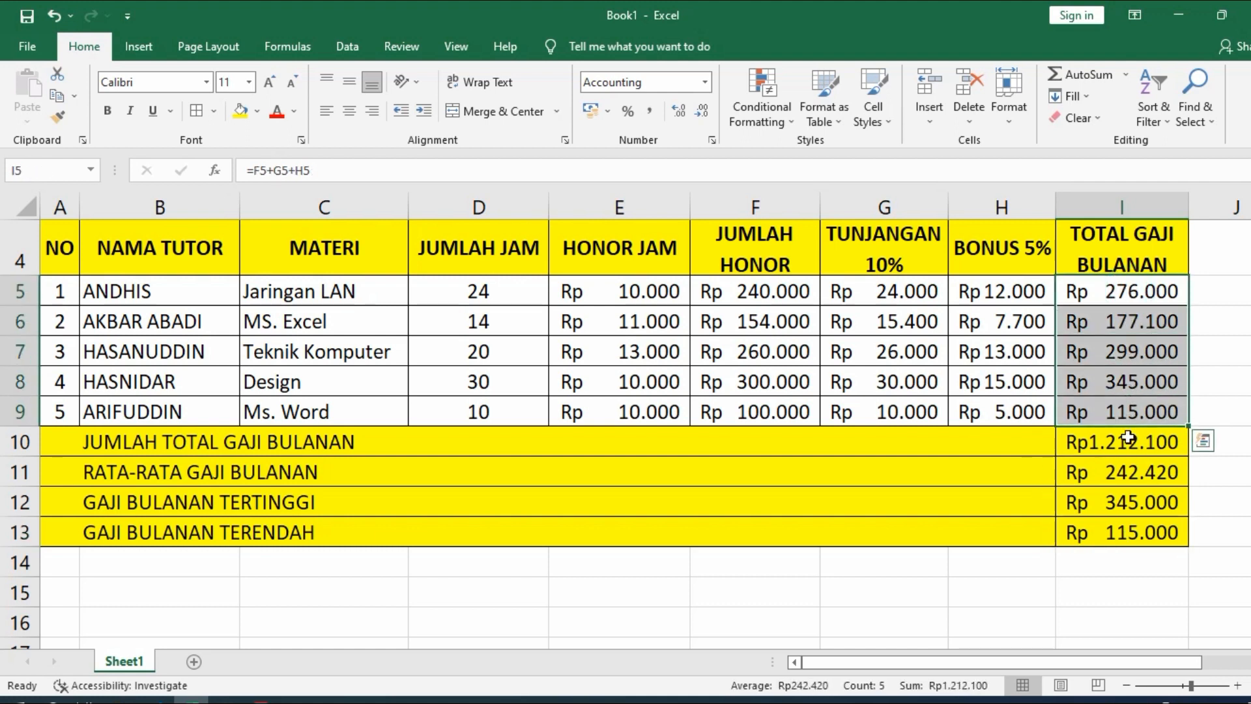
left_click(1132, 411)
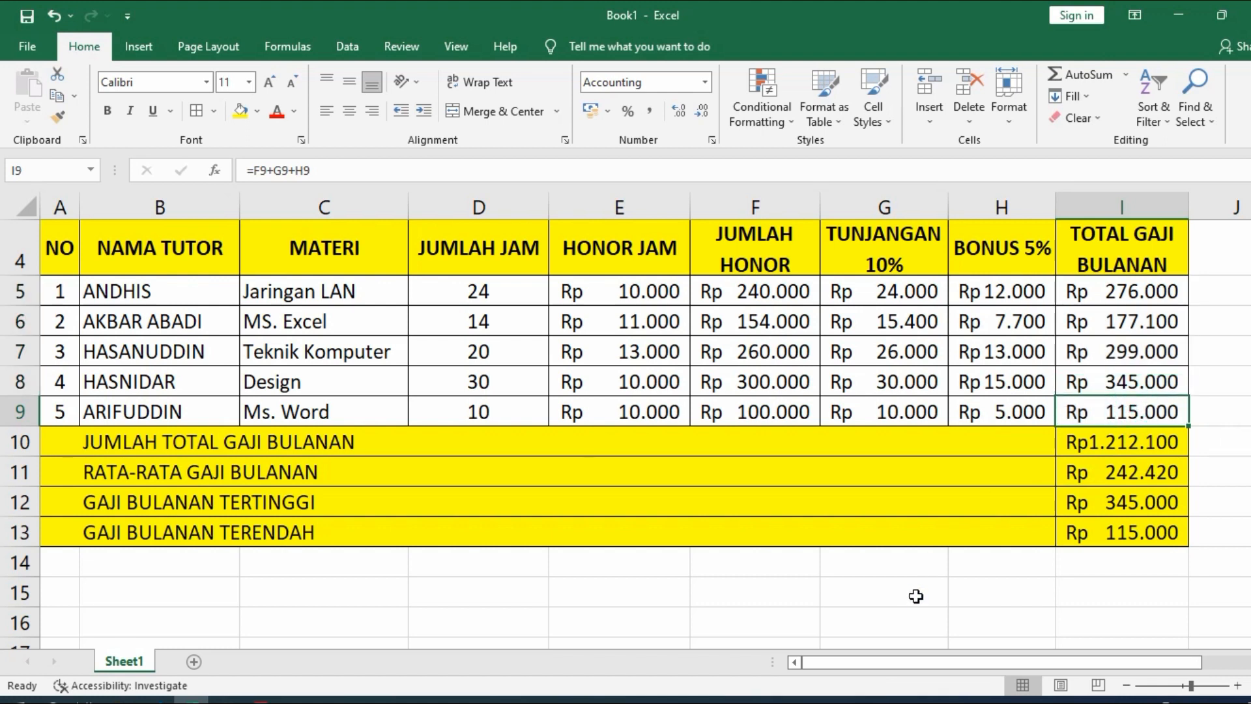
Step: Widen columns H and I slightly so the BONUS 5% and TOTAL GAJI BULANAN amounts fit in their cells
scroll(916, 597, "down", 2)
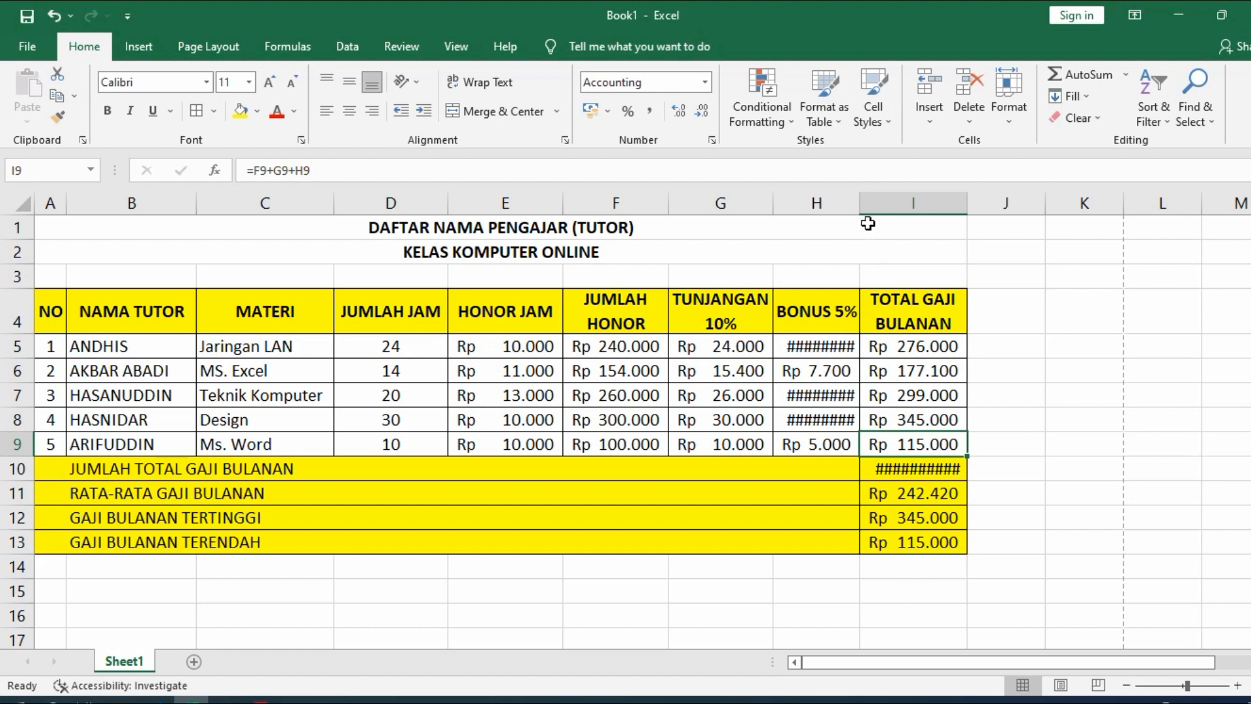
left_click_drag(859, 208, 875, 221)
left_click(1103, 293)
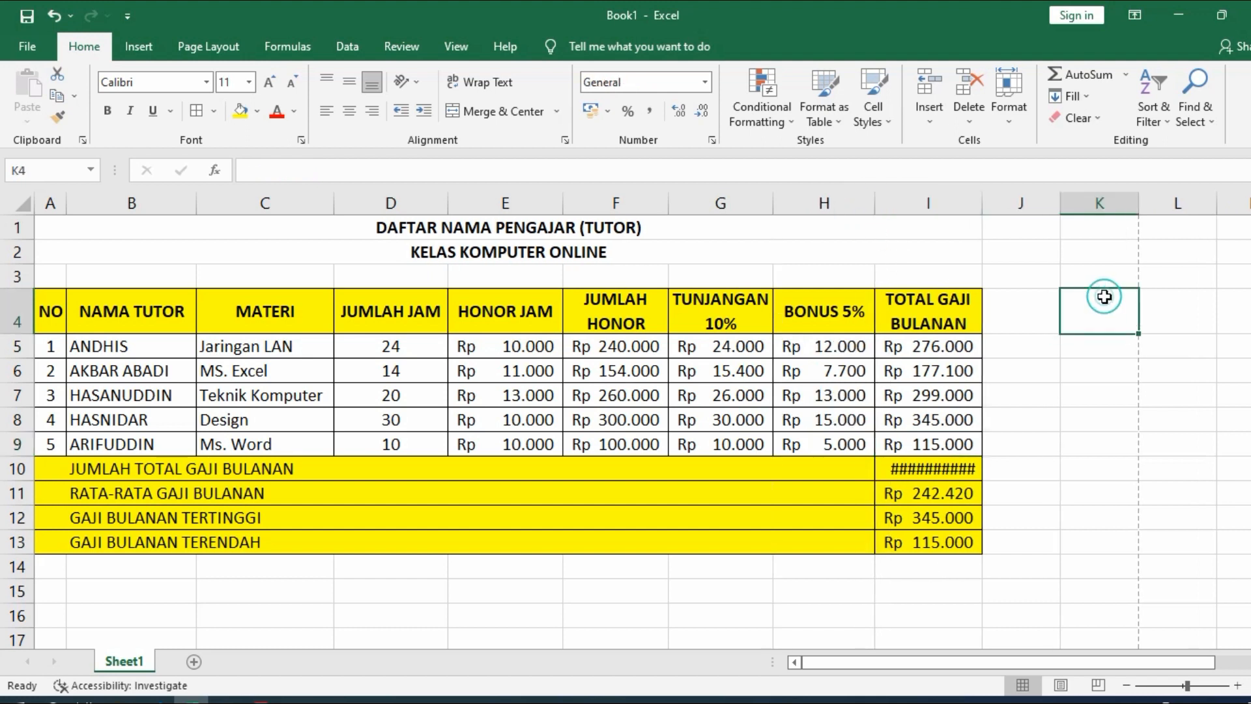
left_click_drag(988, 201, 993, 202)
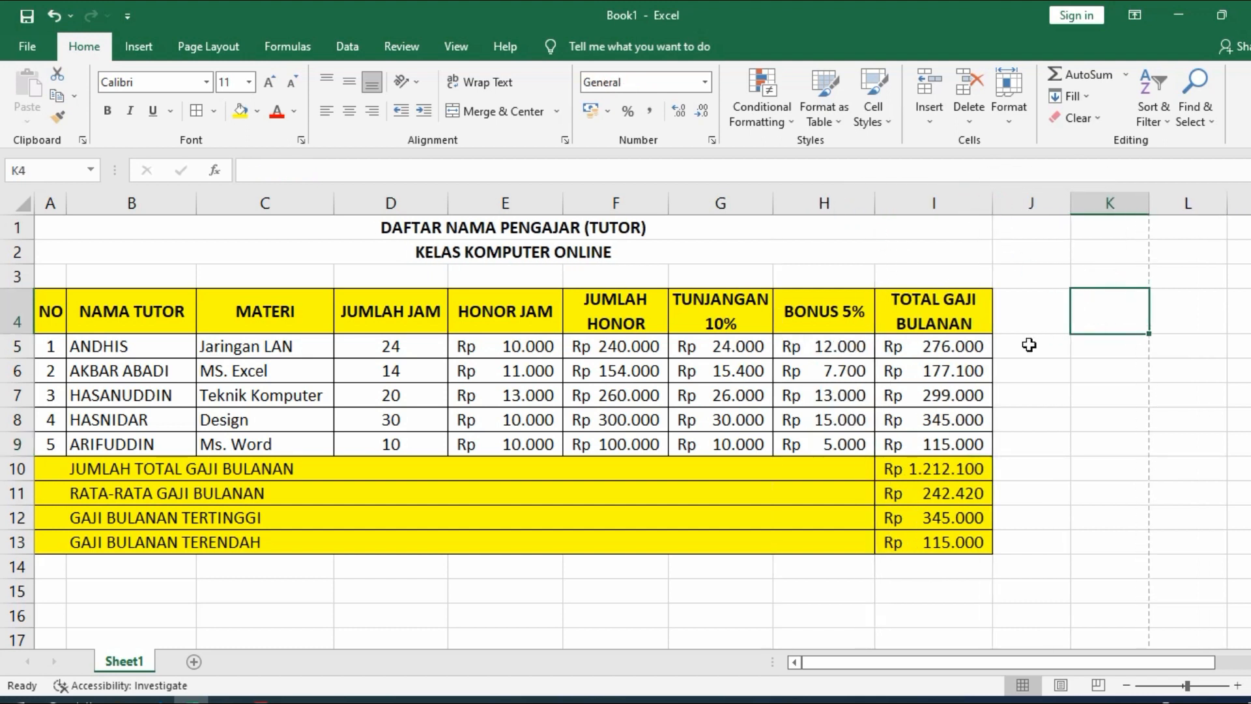
left_click(1033, 351)
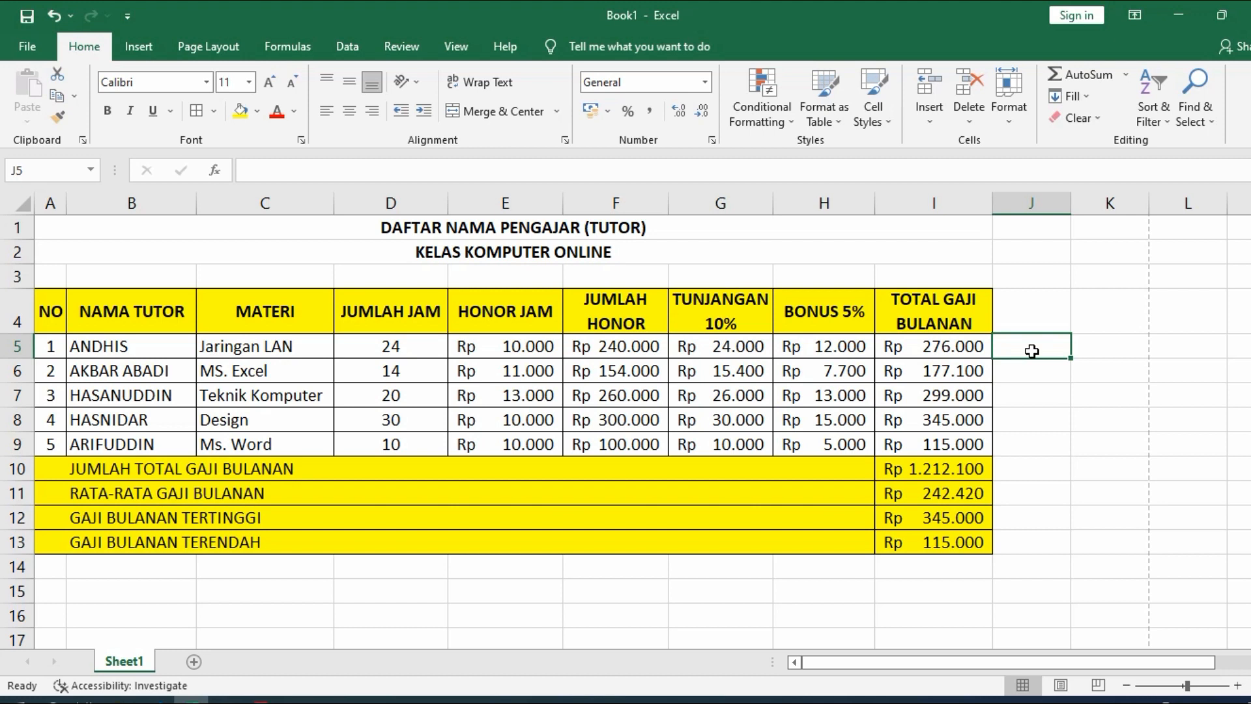